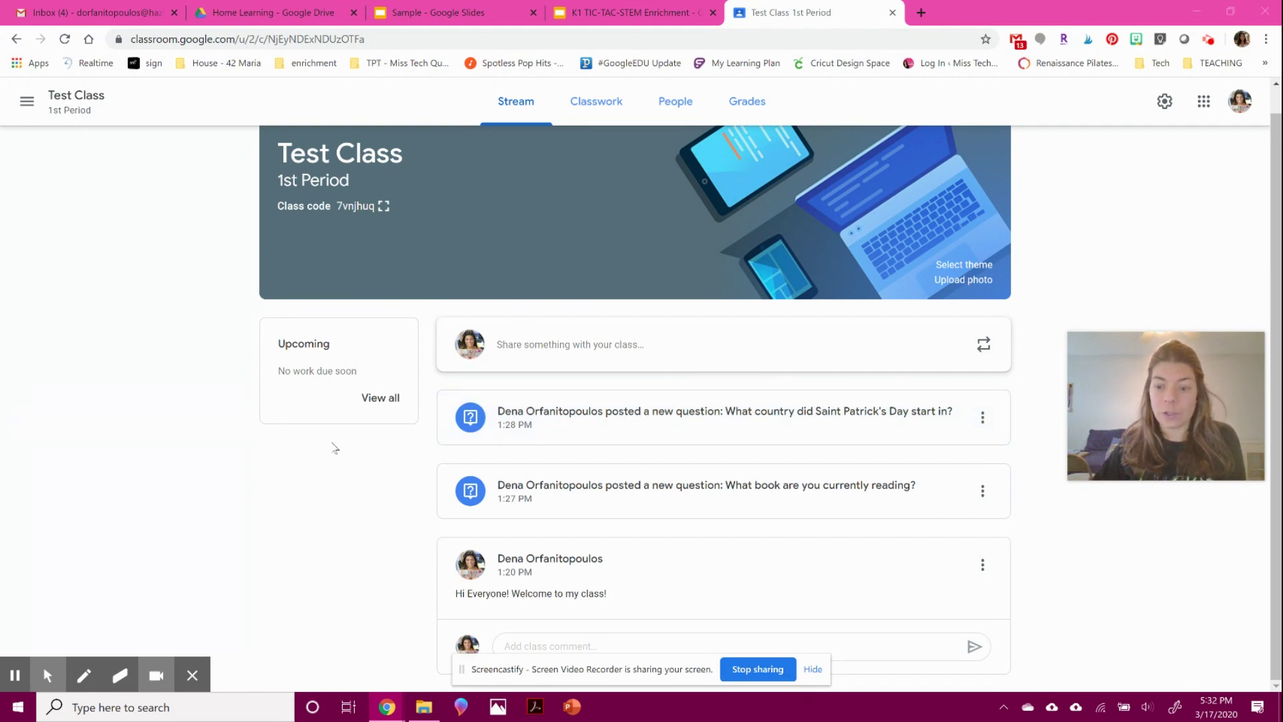
Step: Show Test Class's Classwork list with its four topics and two posted questions
left_click(156, 675)
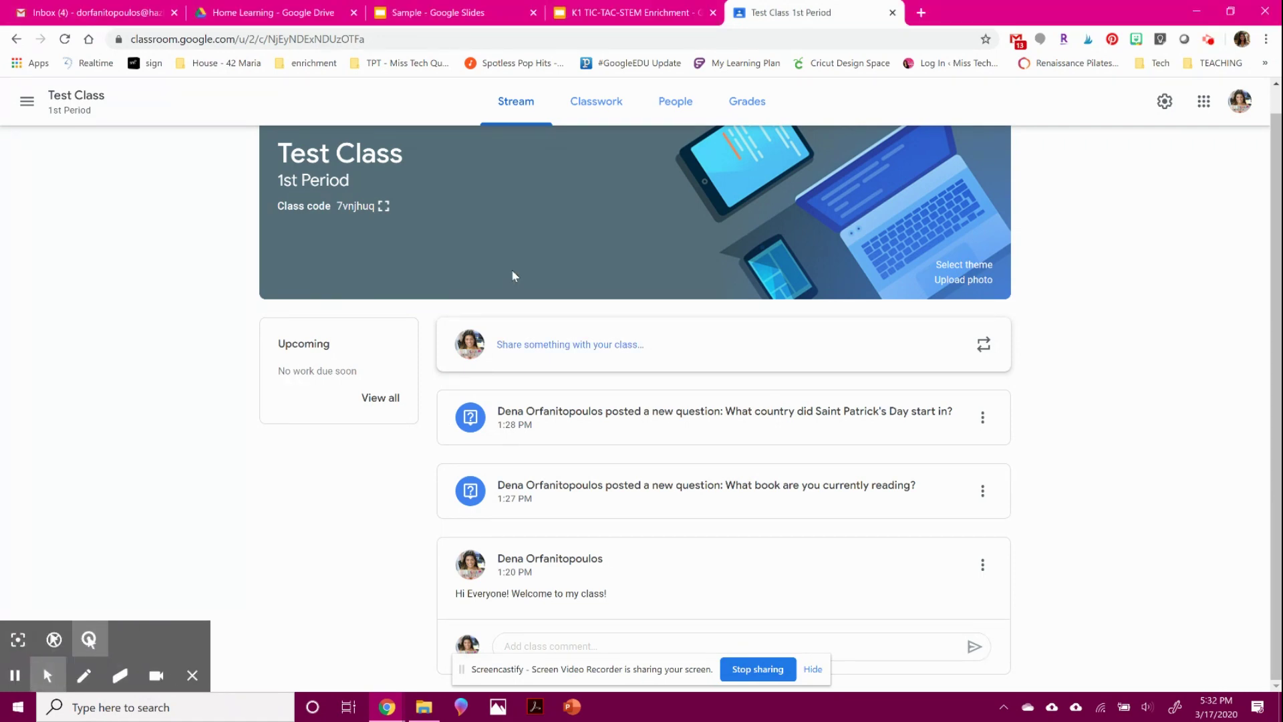
scroll(553, 182, "up", 1)
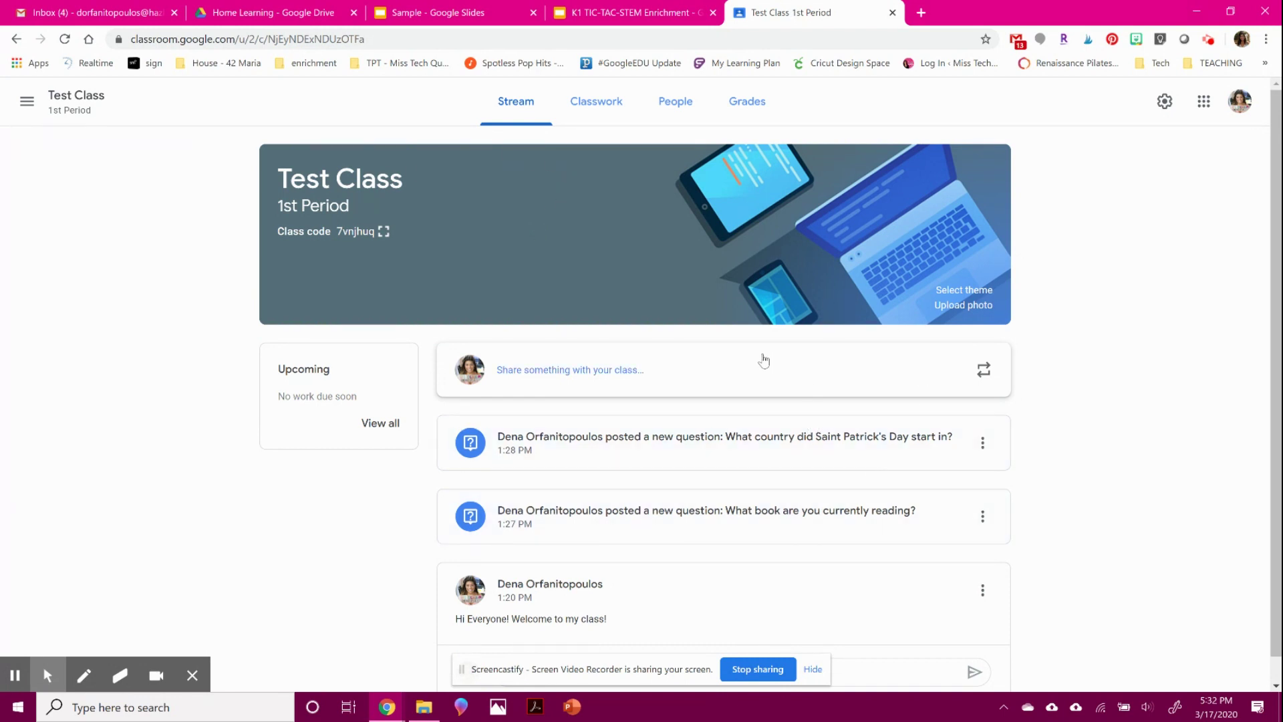
scroll(763, 361, "down", 1)
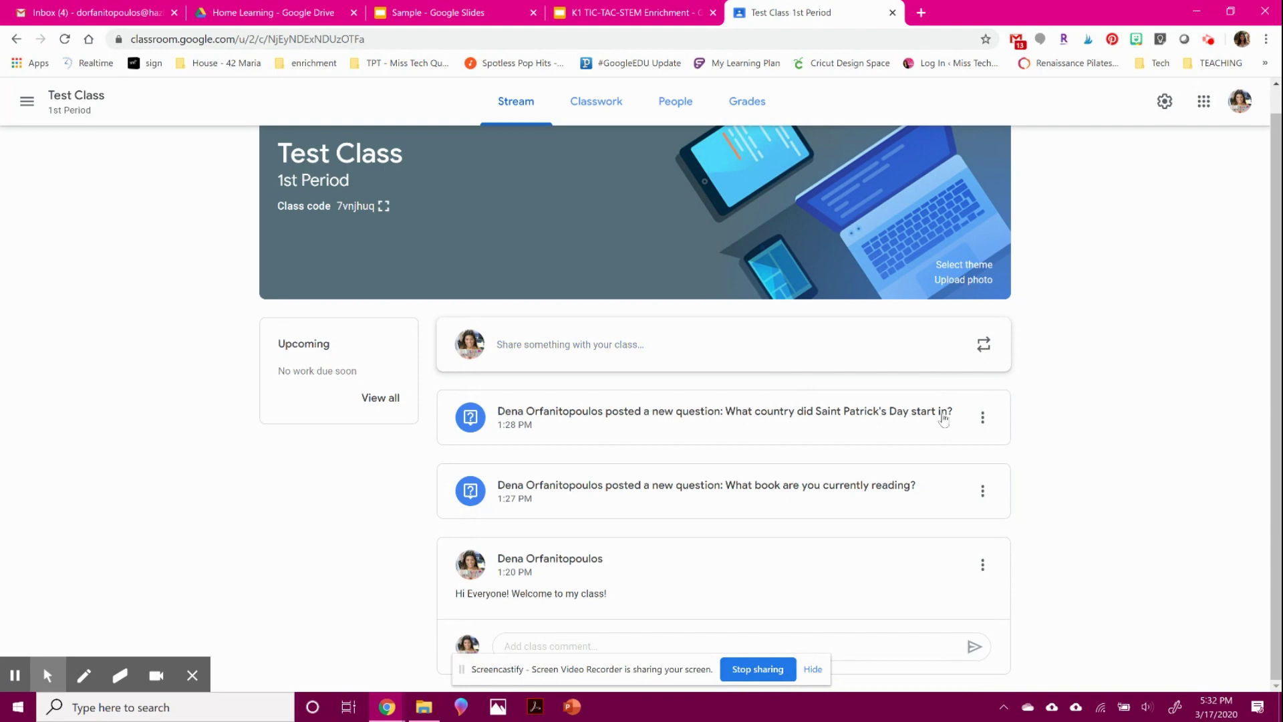
scroll(841, 585, "up", 1)
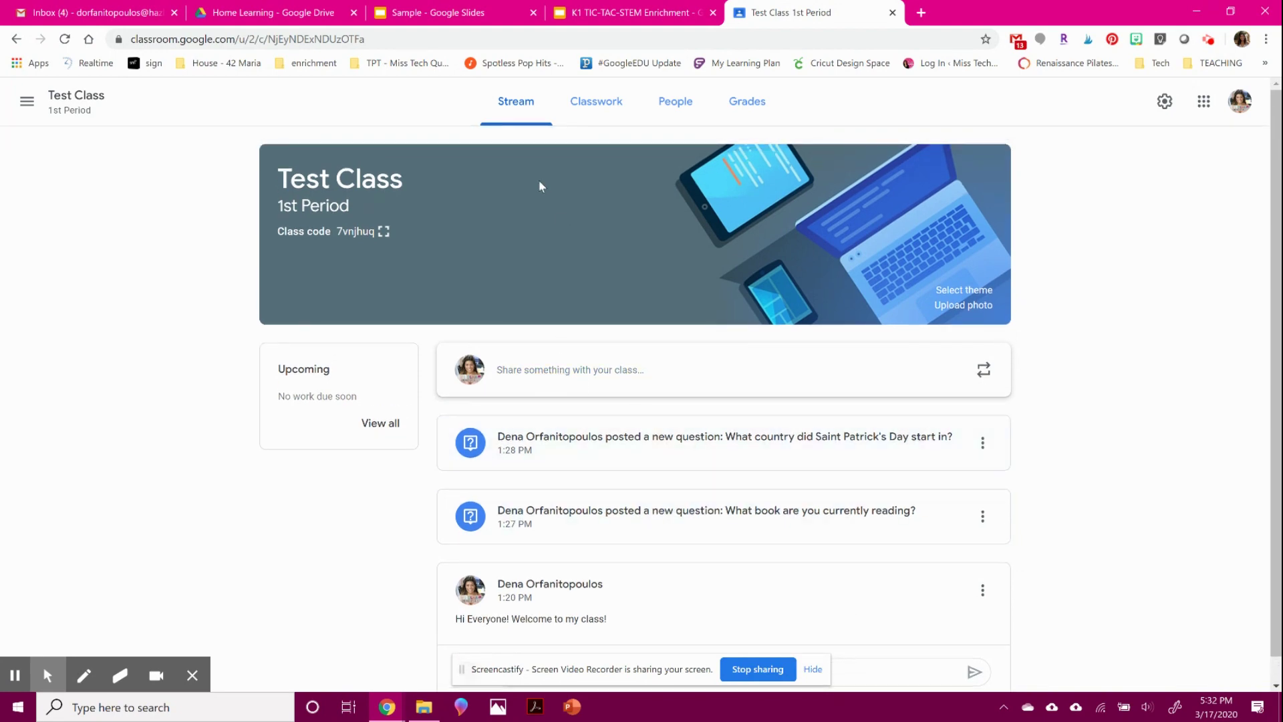
left_click(597, 101)
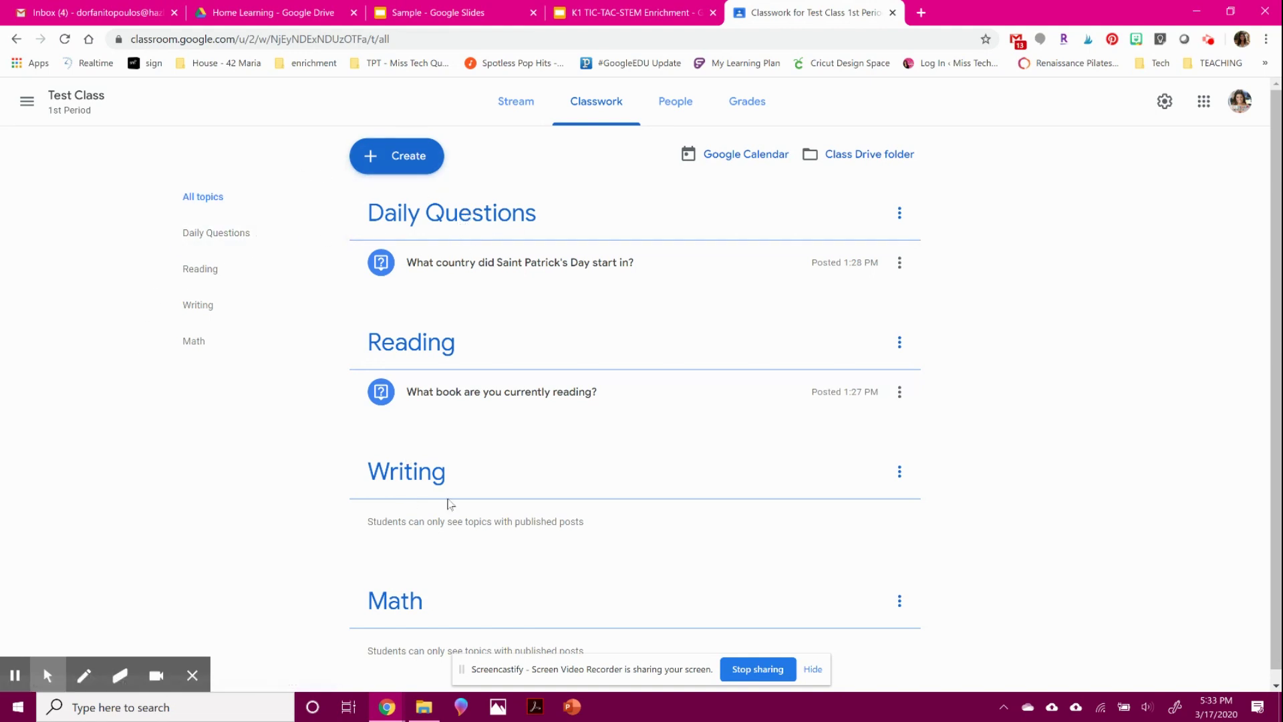
Step: Start a new blank Assignment for Test Class from the Create menu
scroll(816, 450, "down", 1)
scroll(762, 421, "up", 1)
left_click(397, 158)
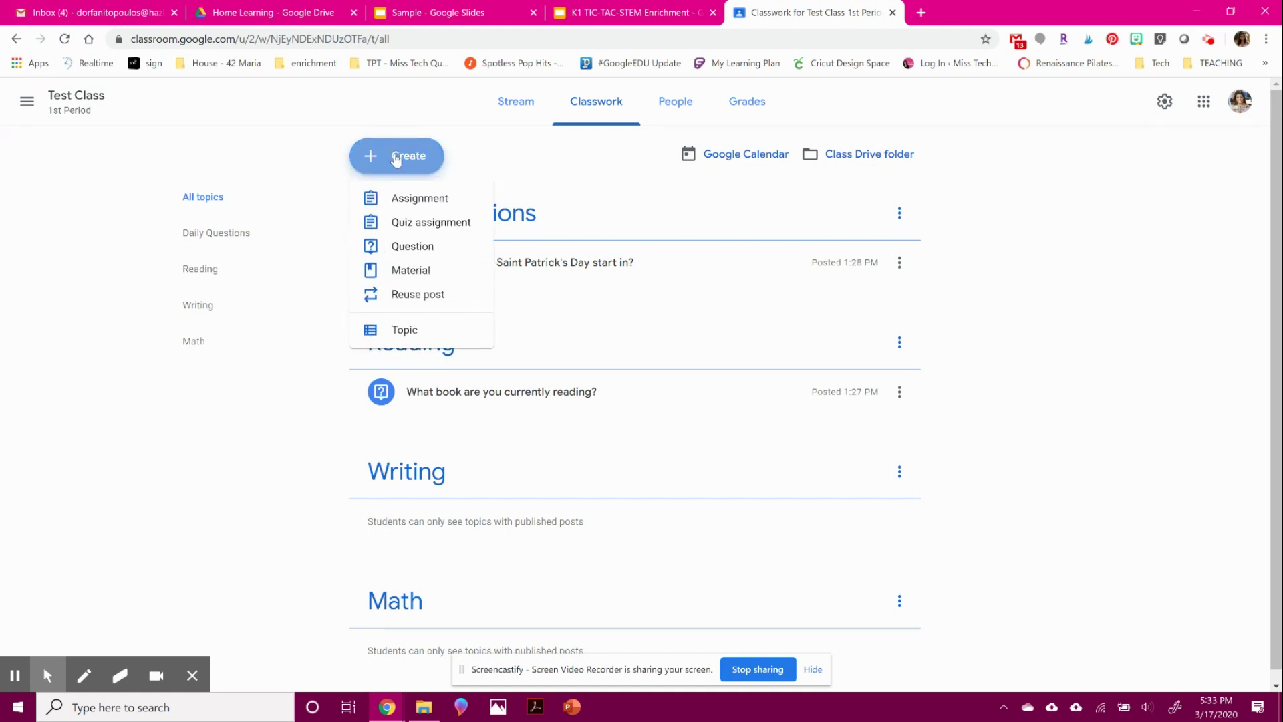
left_click(511, 101)
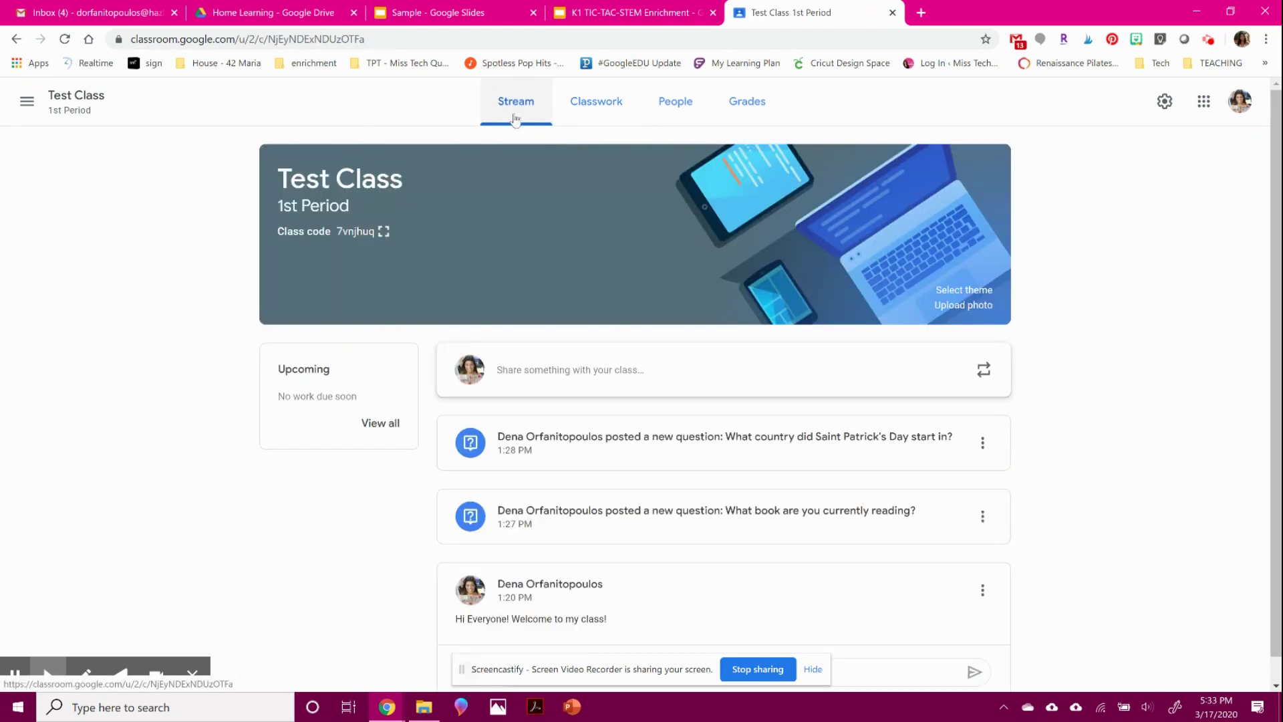
left_click(610, 368)
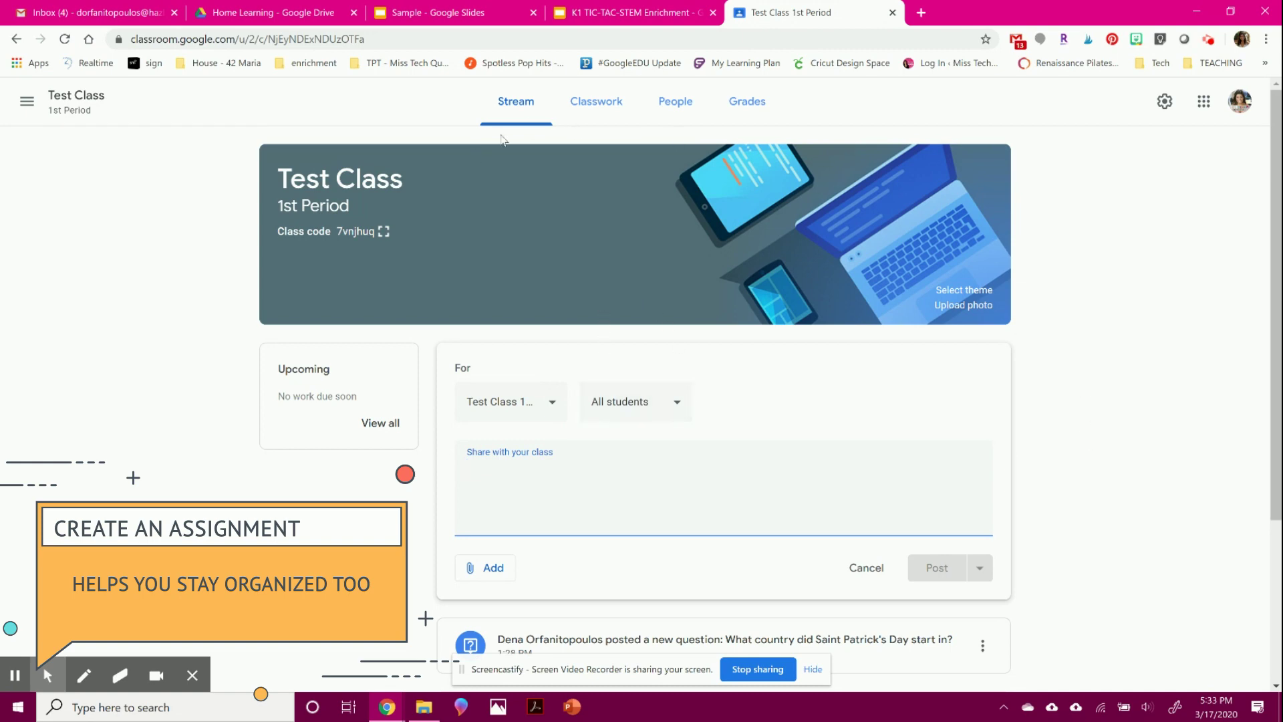
left_click(582, 102)
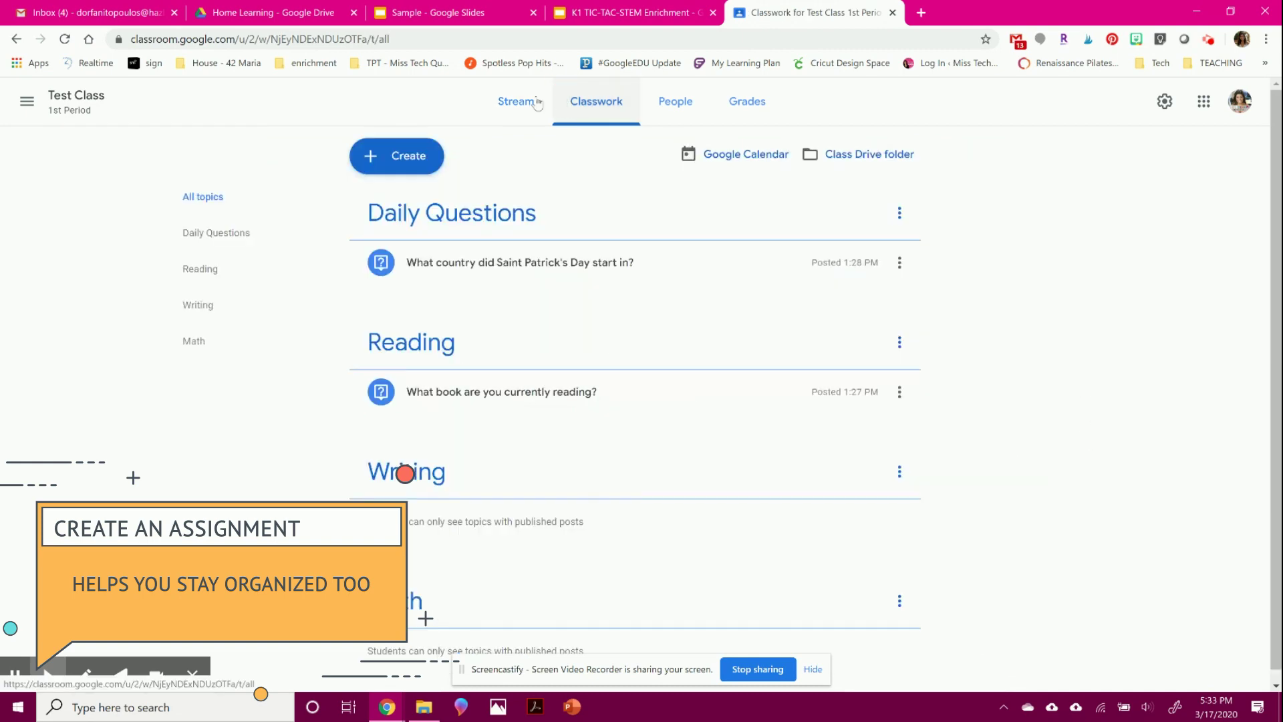
left_click(377, 156)
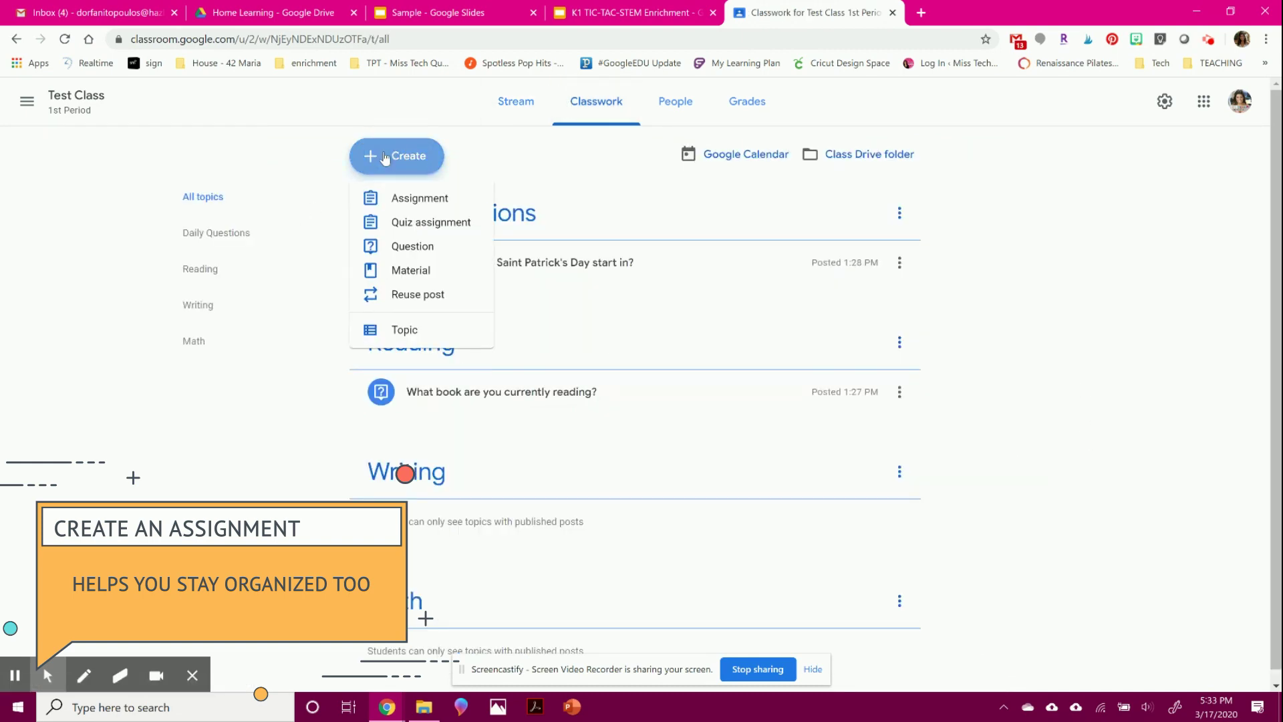
left_click(432, 197)
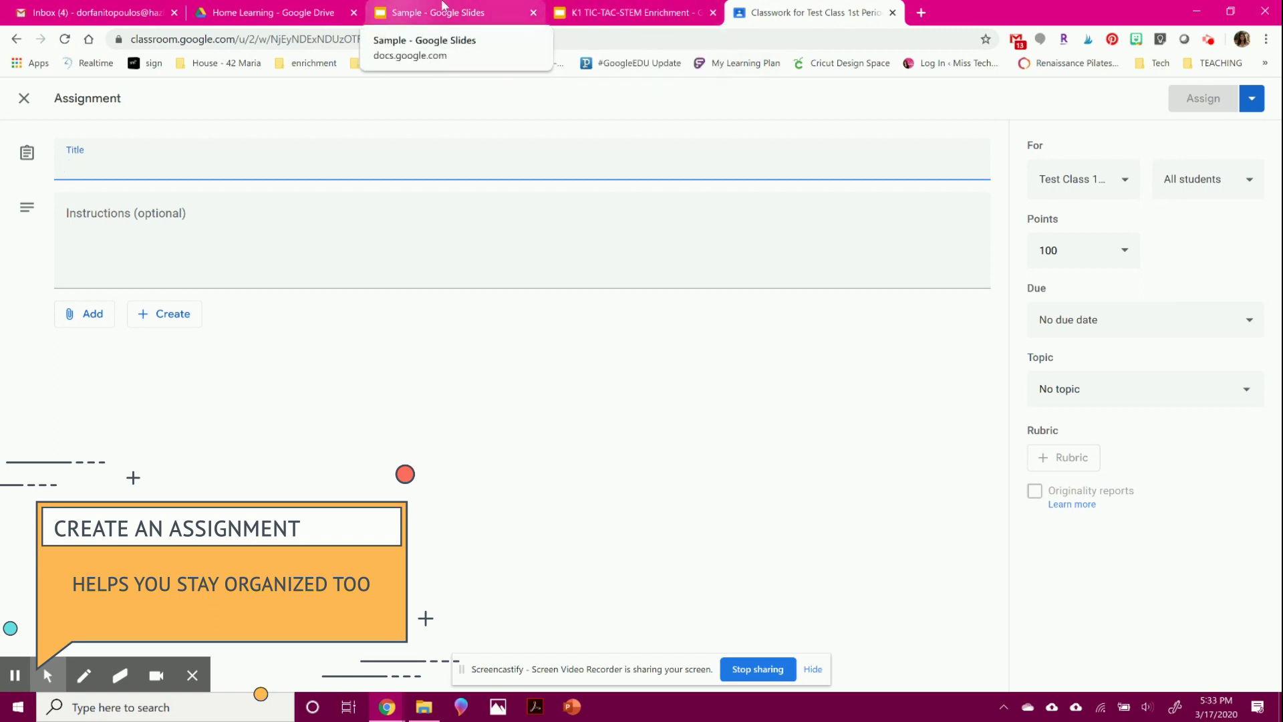
Step: In the K1 TIC-TAC-STEM deck, view the choice board and follow the link to the Moving Shadows slide
left_click(625, 10)
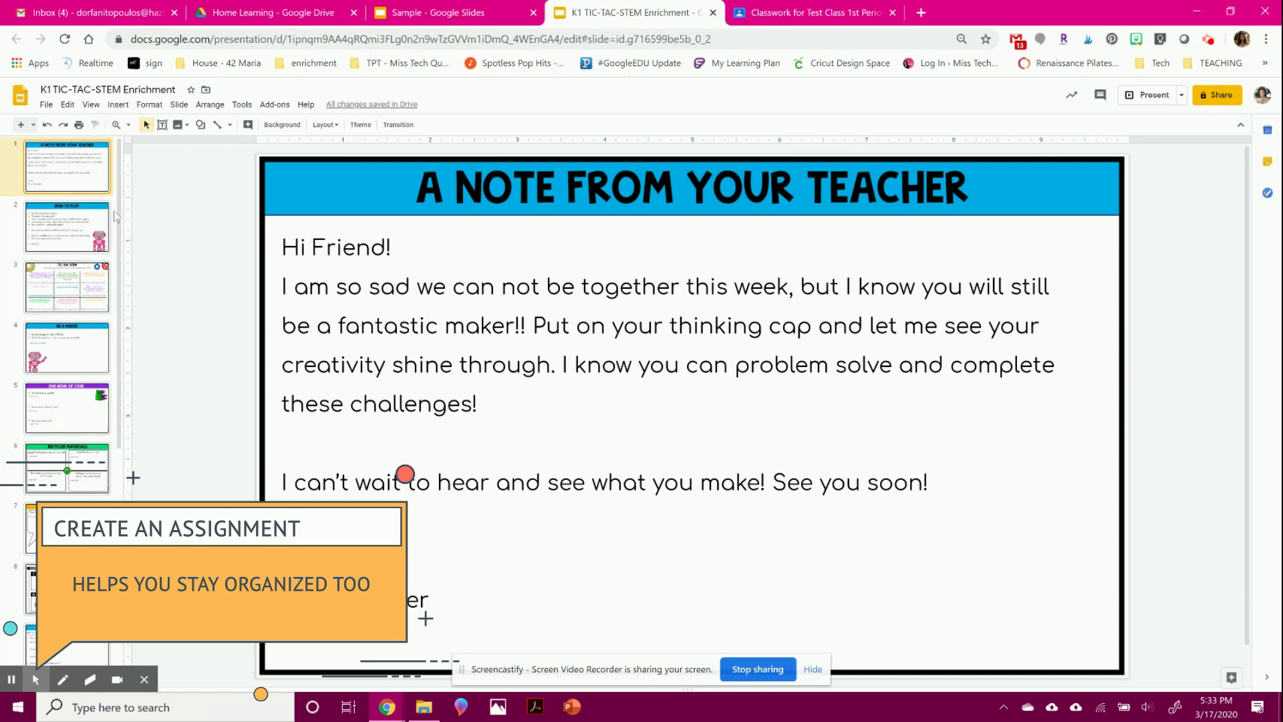
left_click(68, 292)
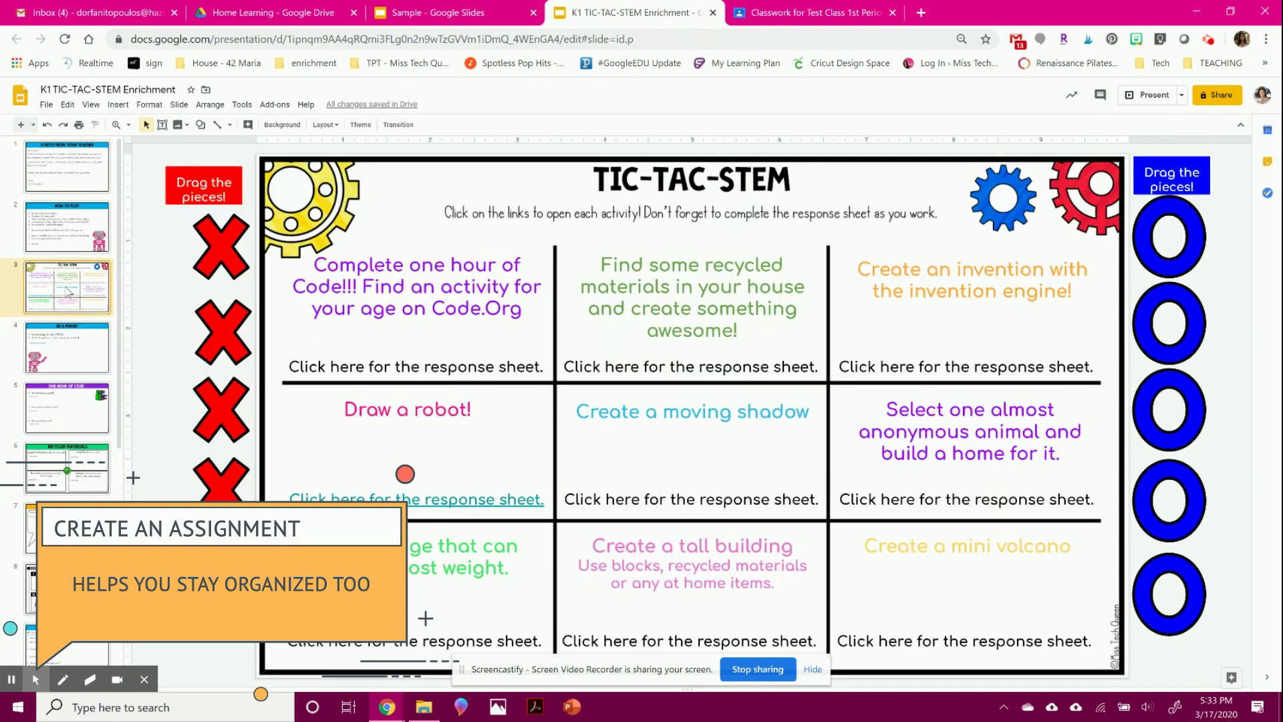
left_click(650, 275)
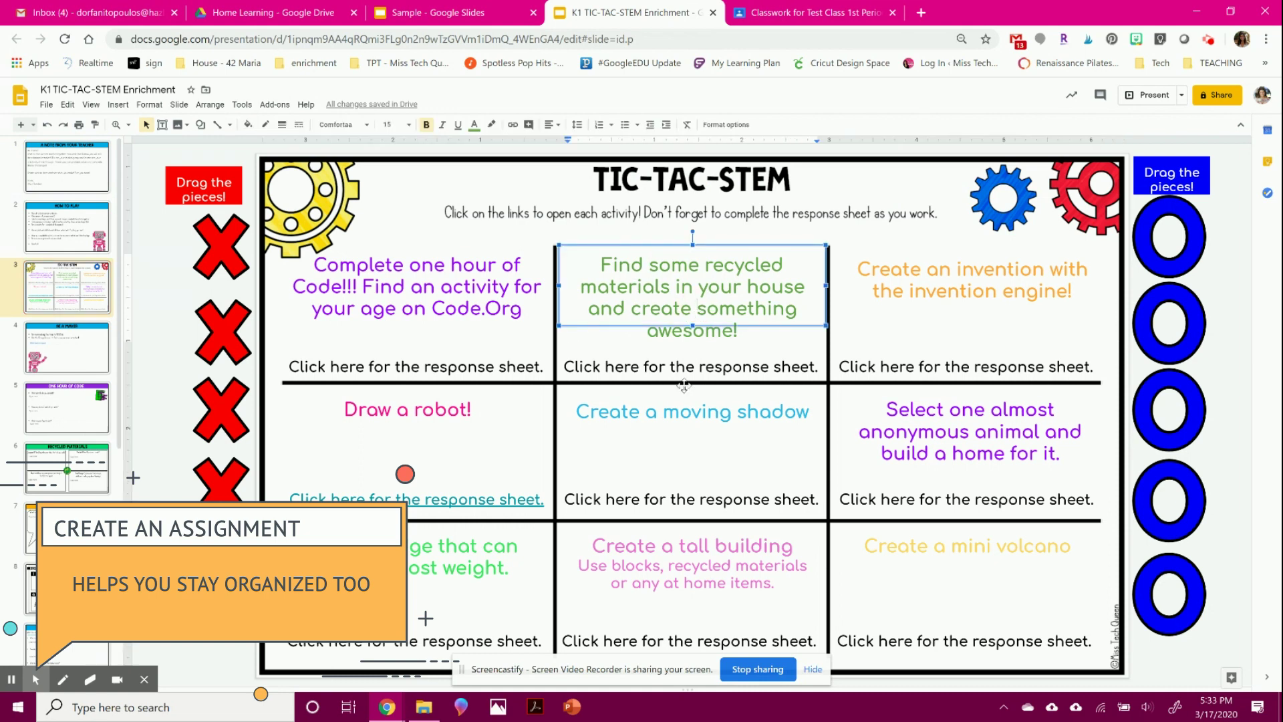
left_click(427, 416)
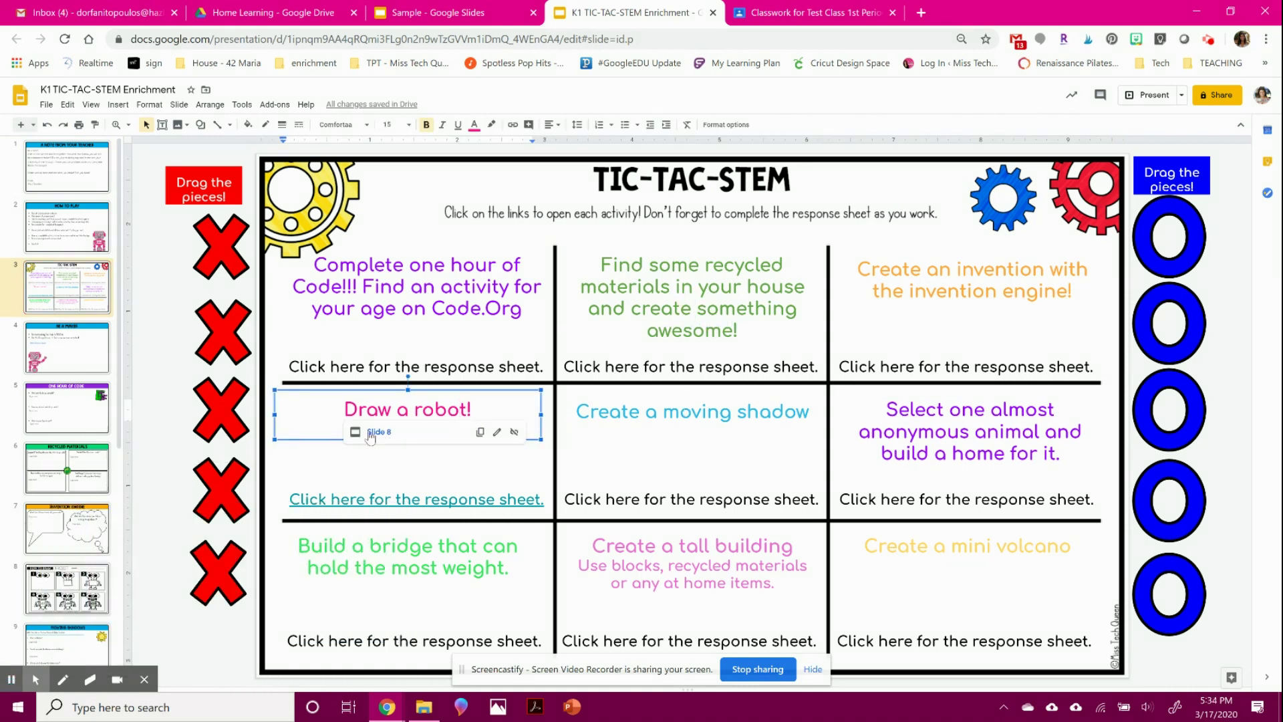
left_click(596, 499)
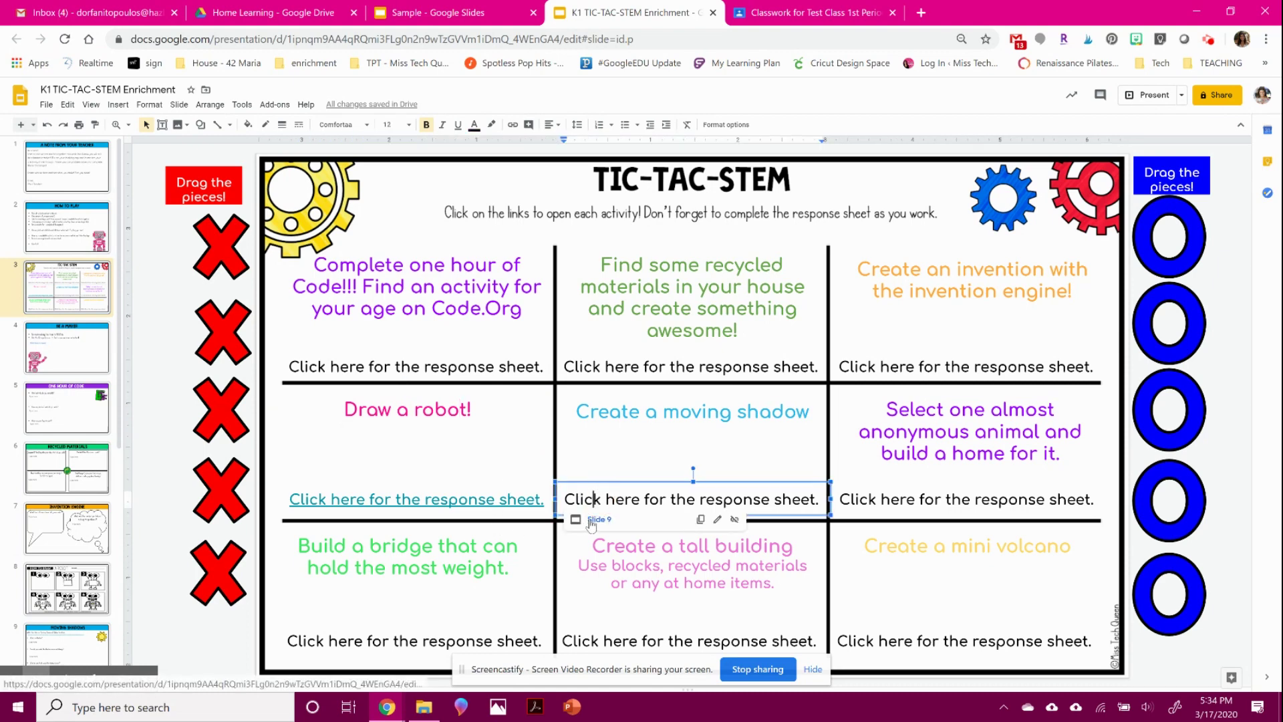
left_click(597, 519)
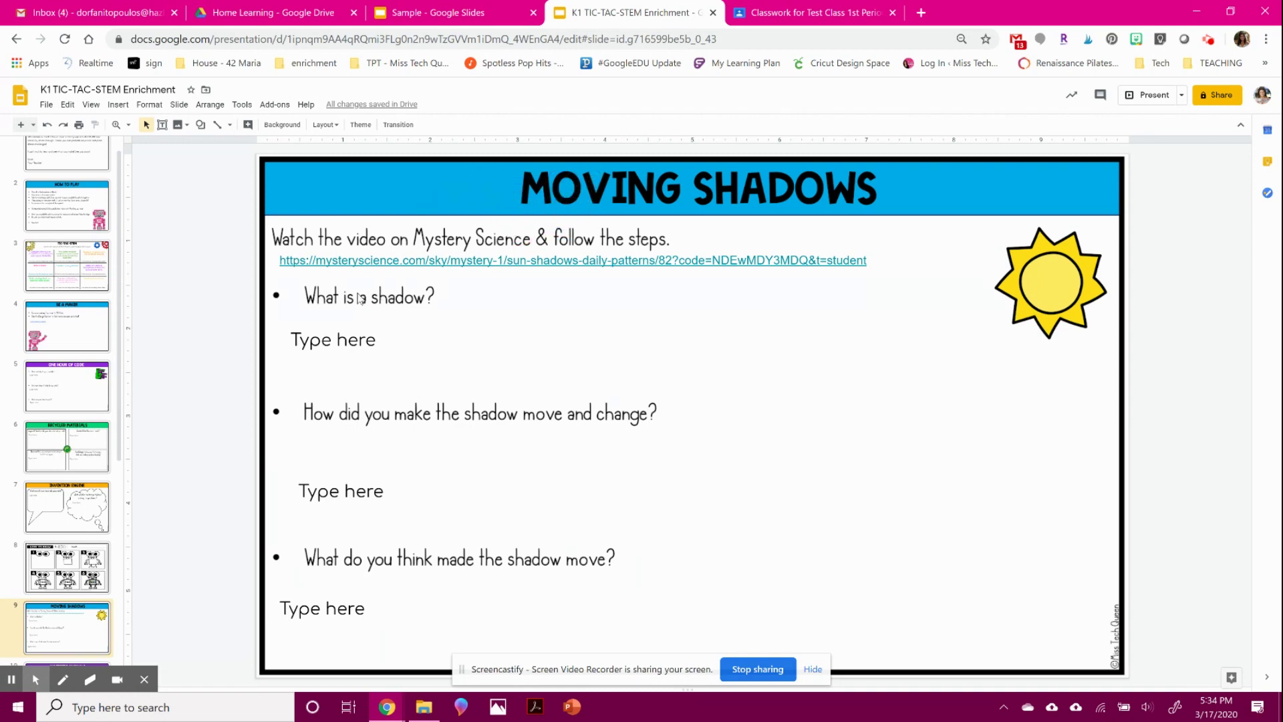
left_click(358, 352)
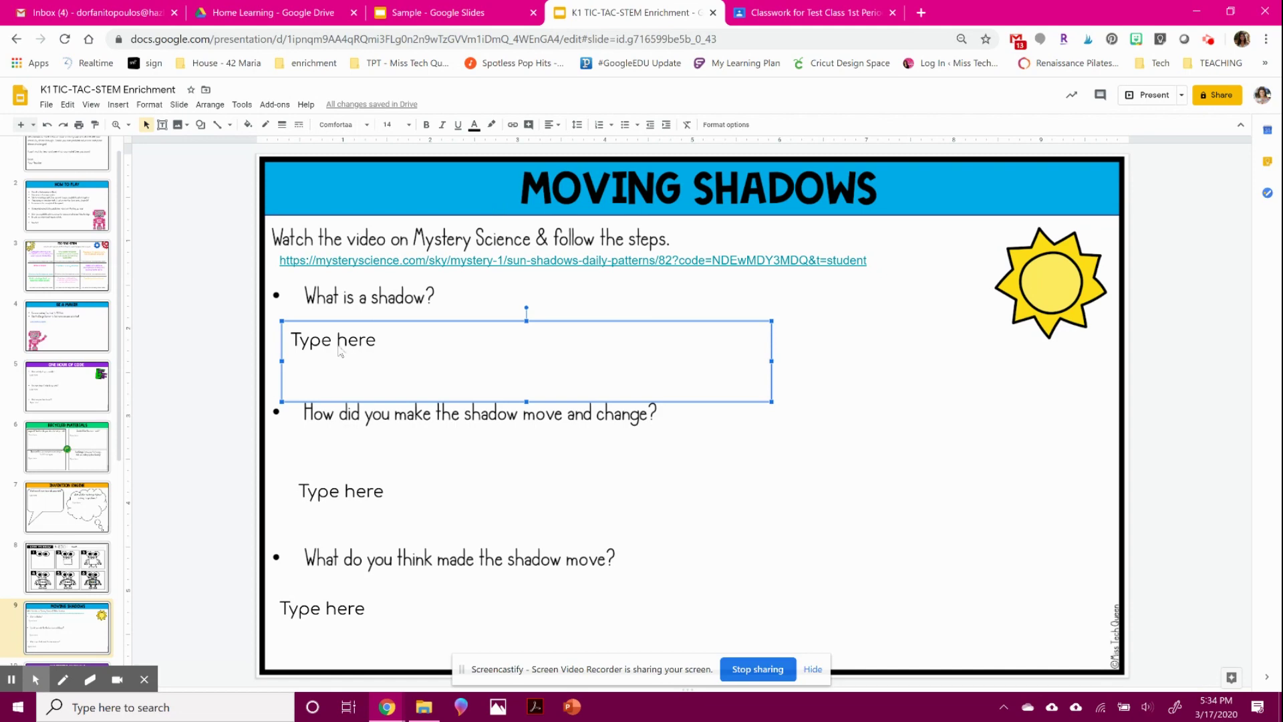
triple_click(338, 342)
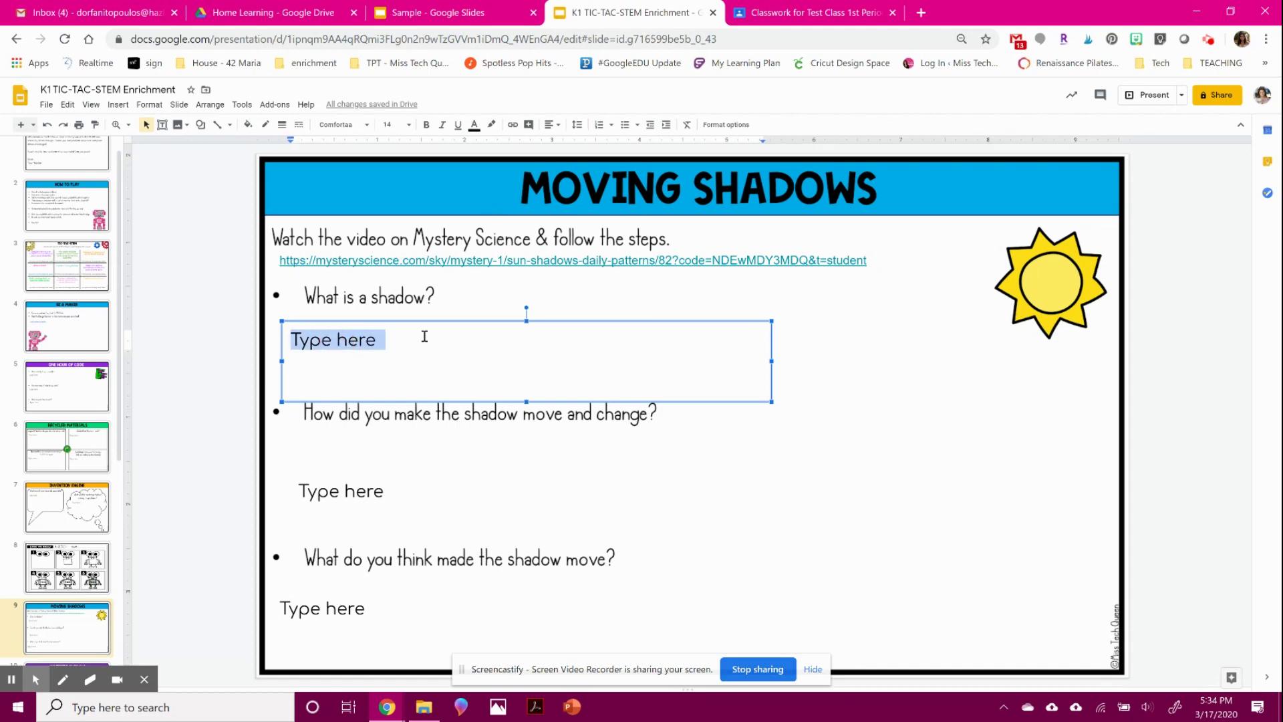
left_click(882, 378)
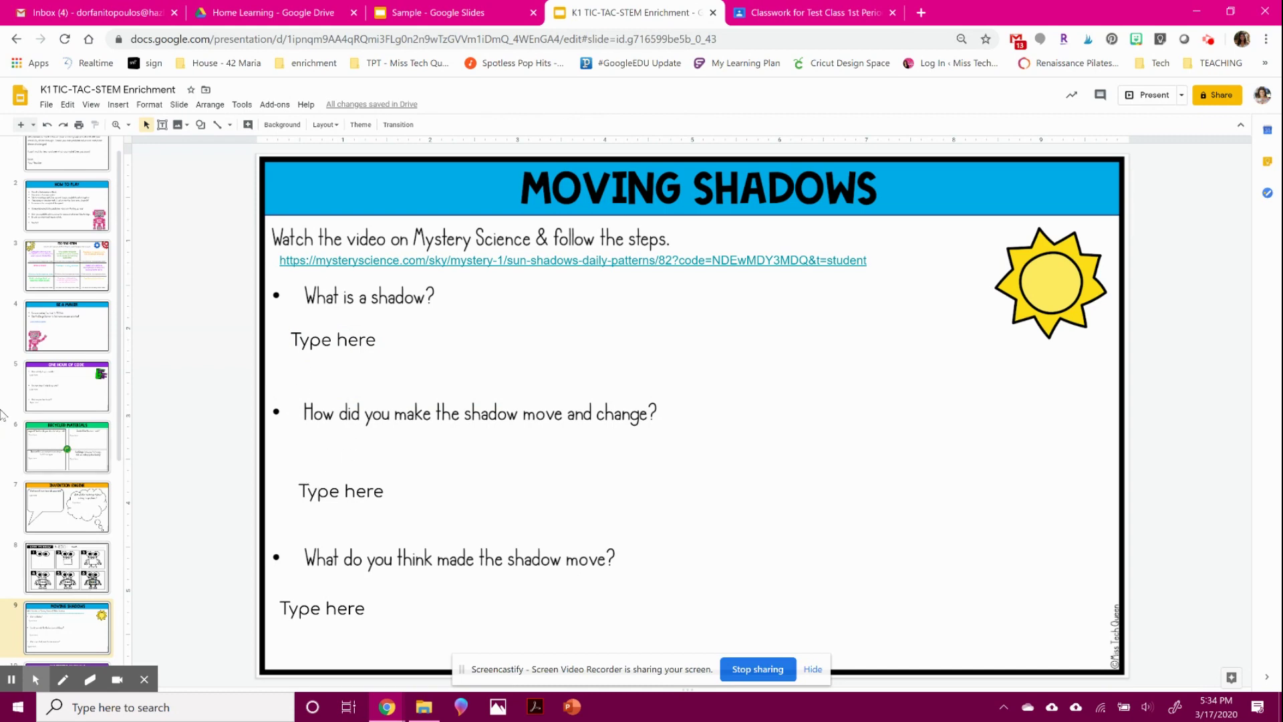
Step: Browse the Invention Engine and One Hour of Code slides, then bring up the blank Sample presentation
scroll(21, 368, "down", 2)
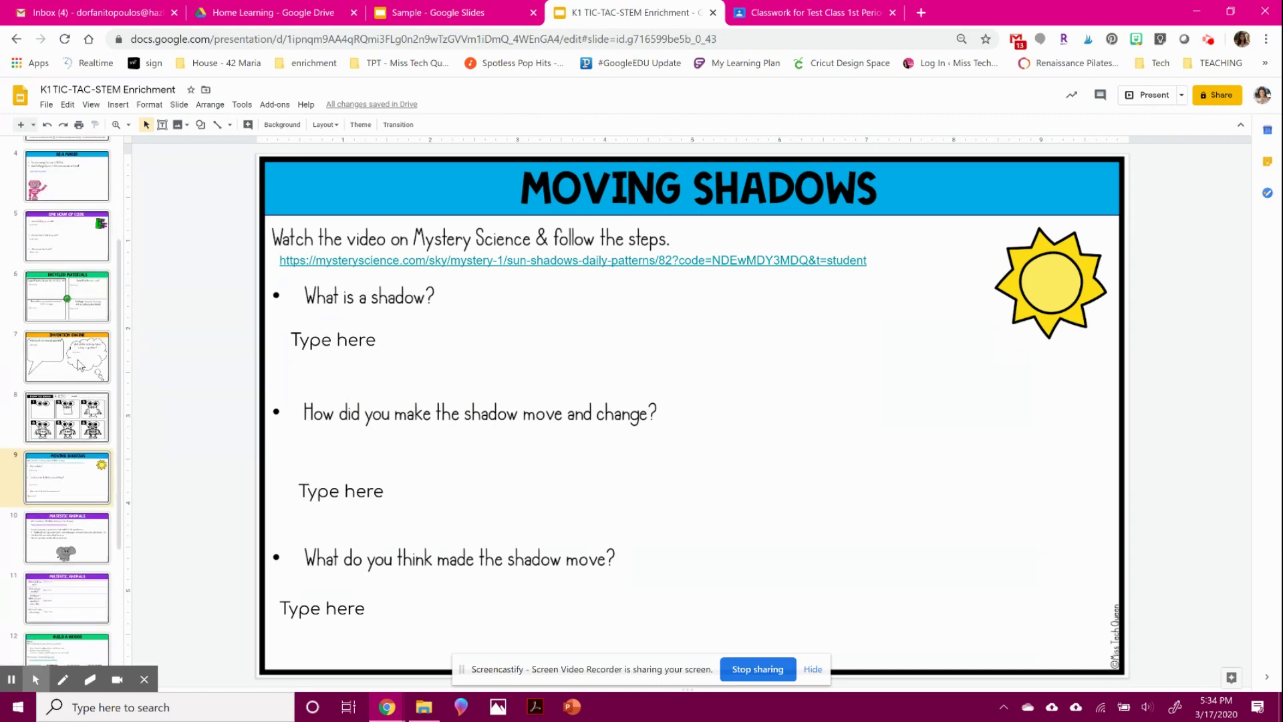
left_click(79, 365)
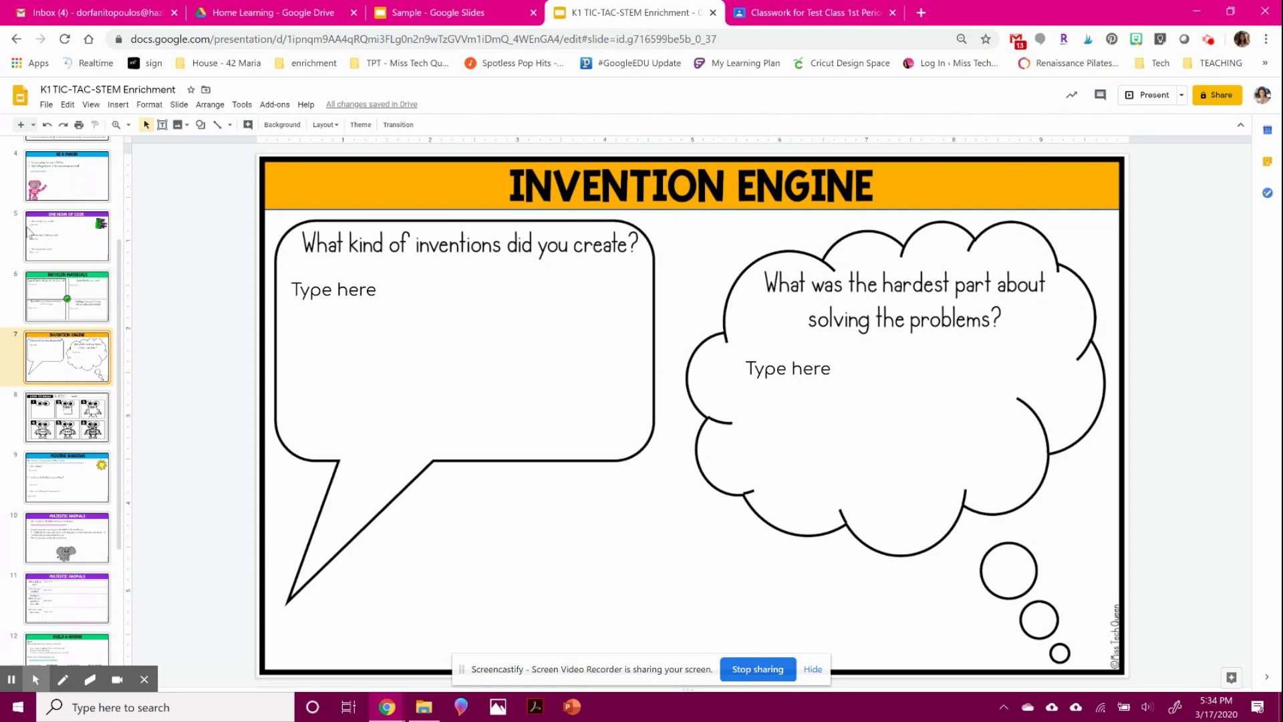
left_click(79, 241)
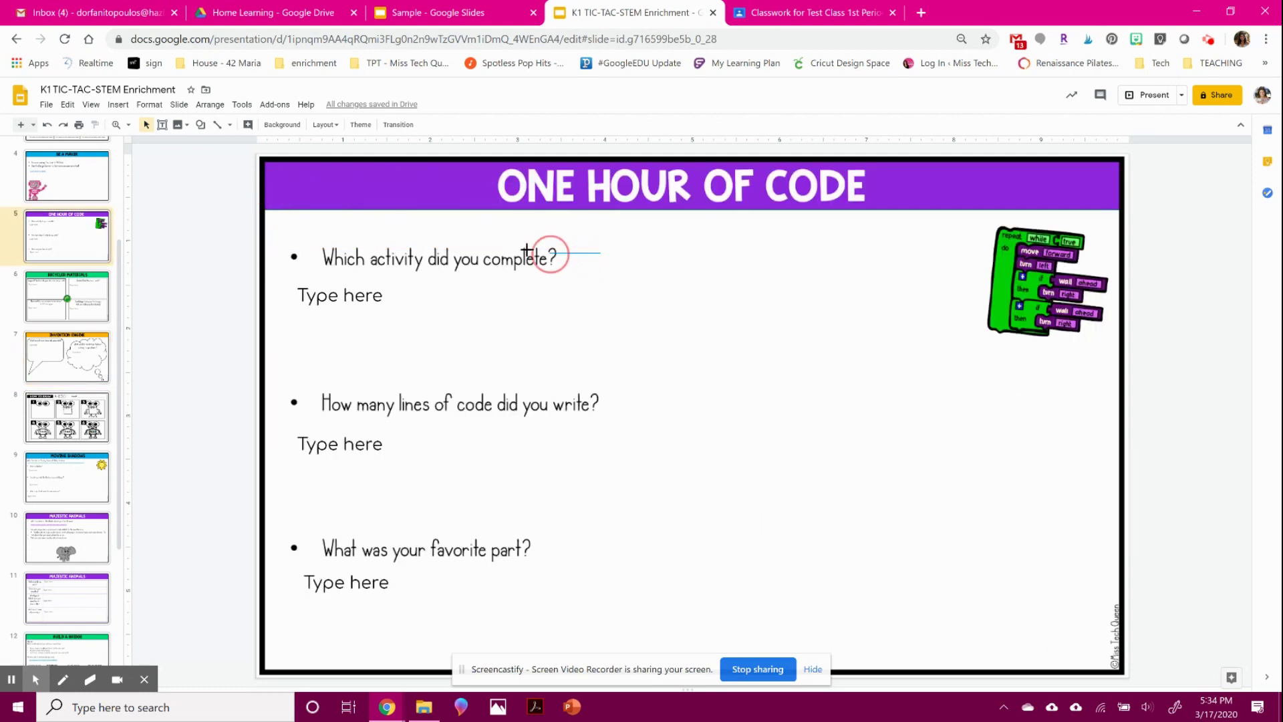
mouse_move(532, 276)
left_mouse_down()
mouse_move(532, 401)
mouse_move(587, 278)
mouse_move(539, 278)
mouse_move(552, 280)
left_mouse_up()
left_click(988, 269)
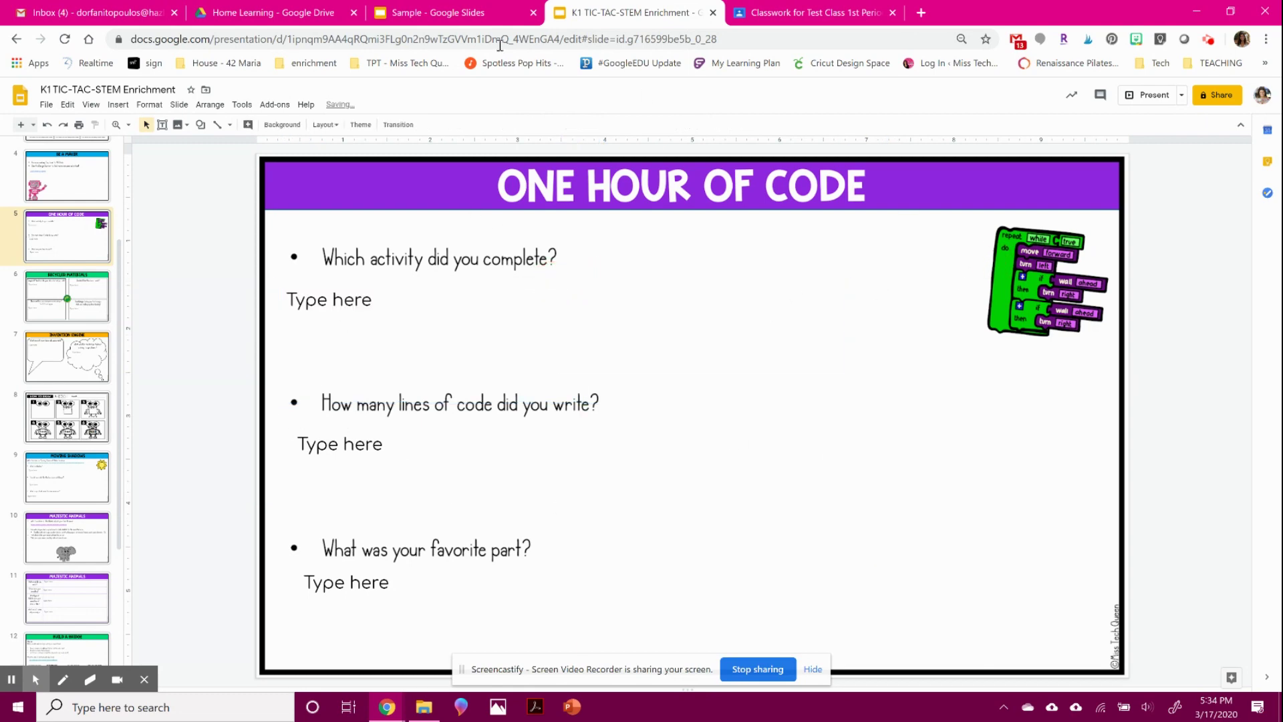
left_click(437, 11)
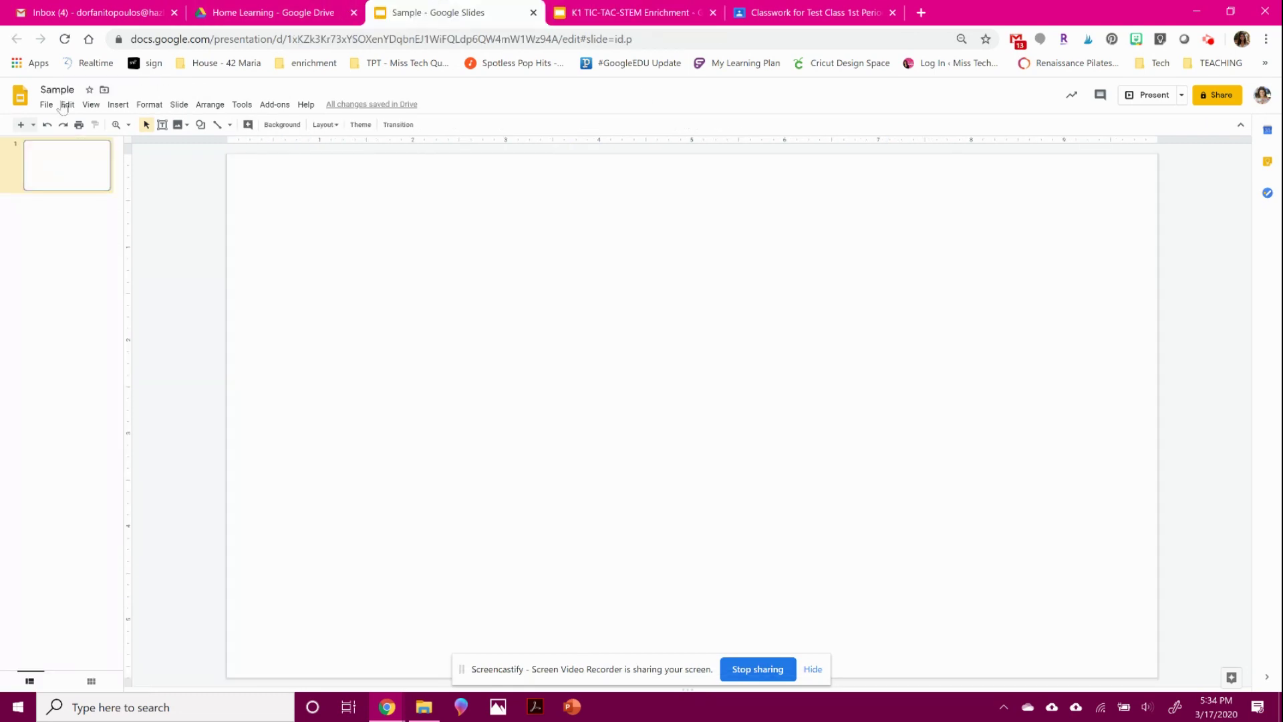
Step: Add a centered text box reading 'THE DESIGN PROCESS' across the top of the slide
left_click(159, 127)
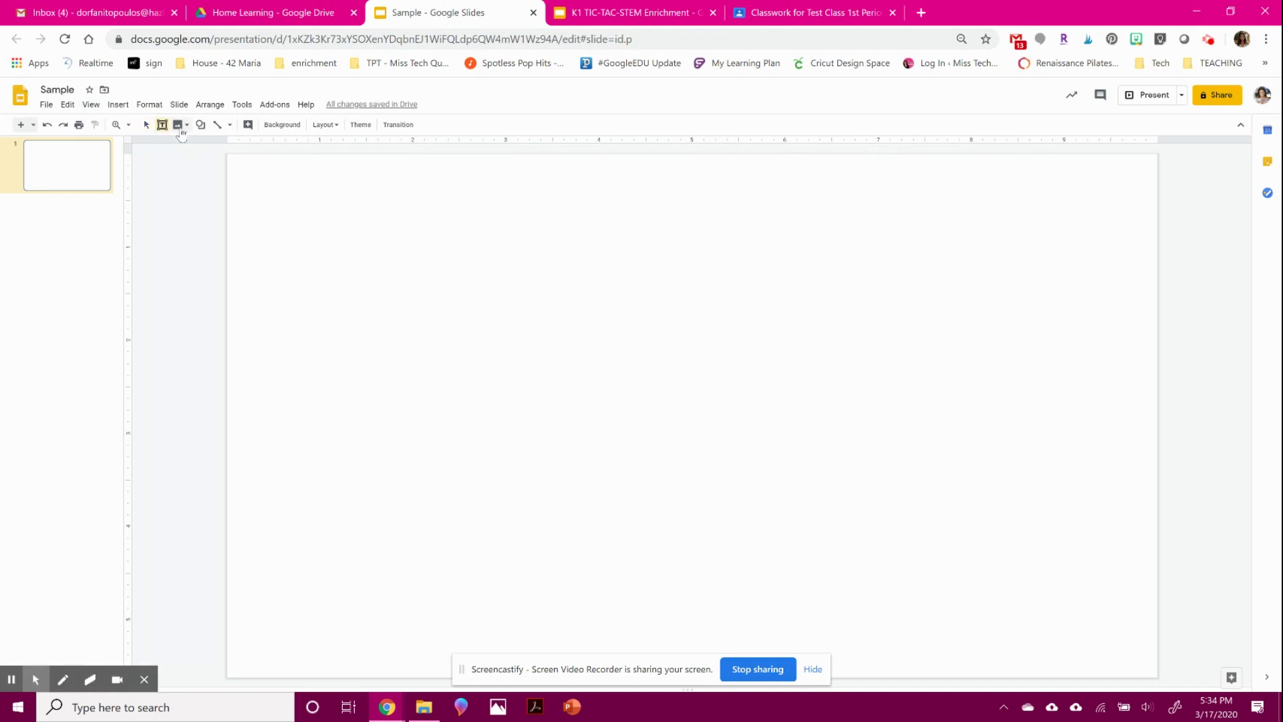
left_click_drag(229, 161, 1149, 227)
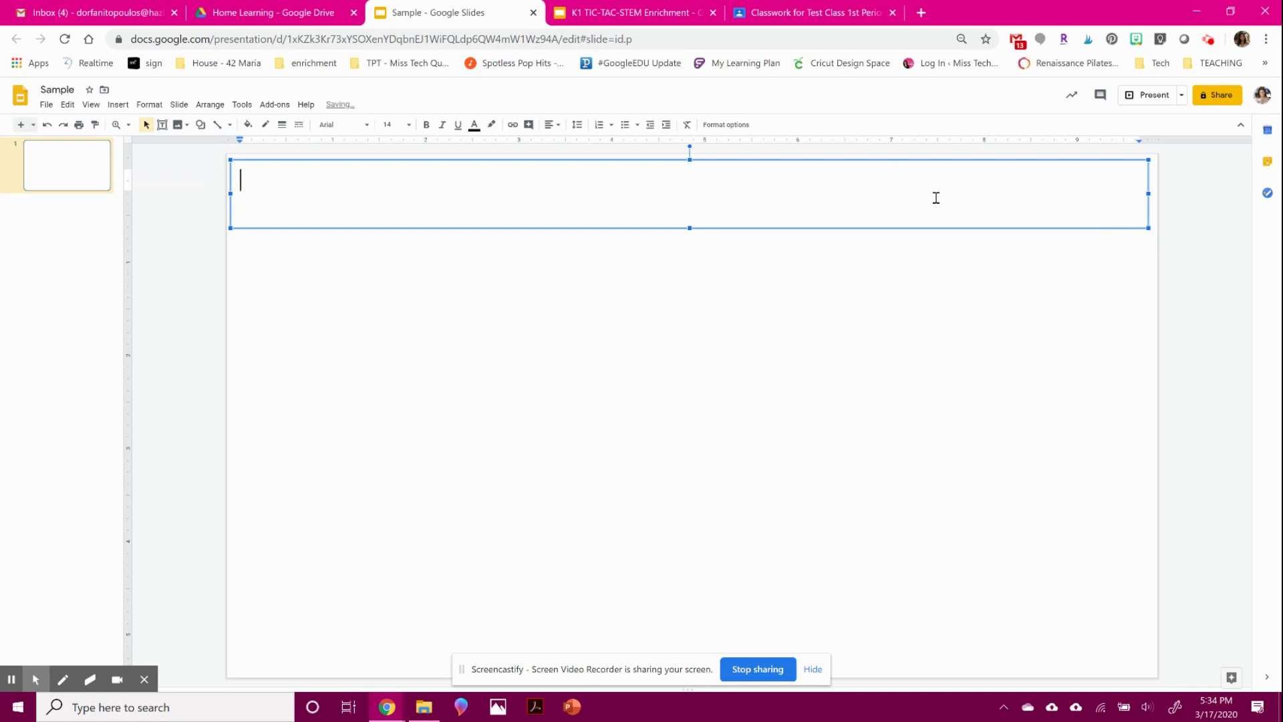
type("THE DESIGN PROCESS")
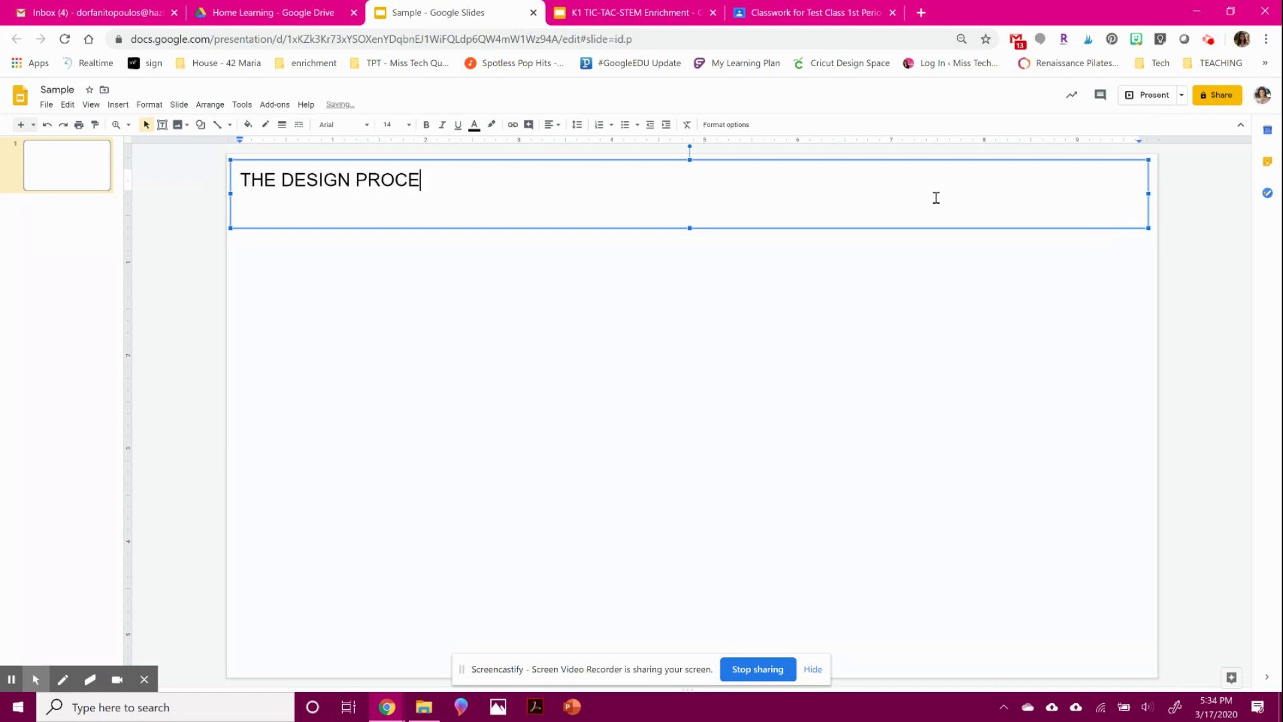
left_click(551, 125)
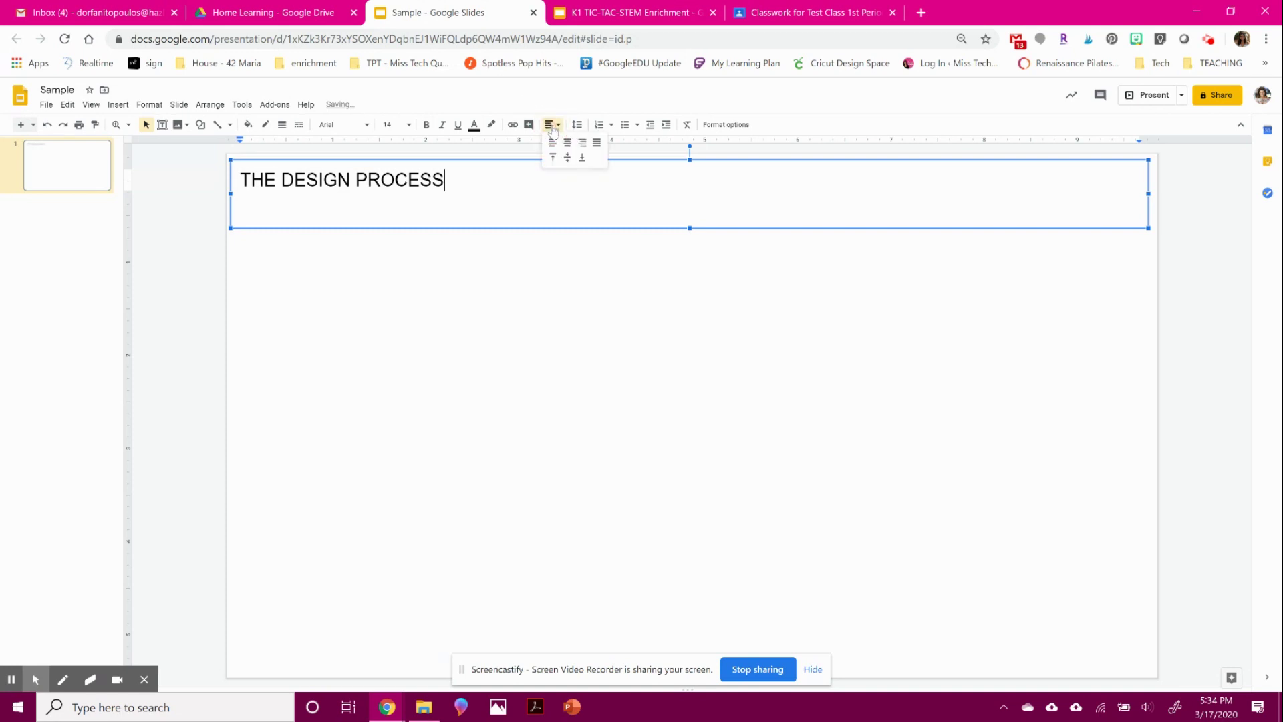
left_click(567, 143)
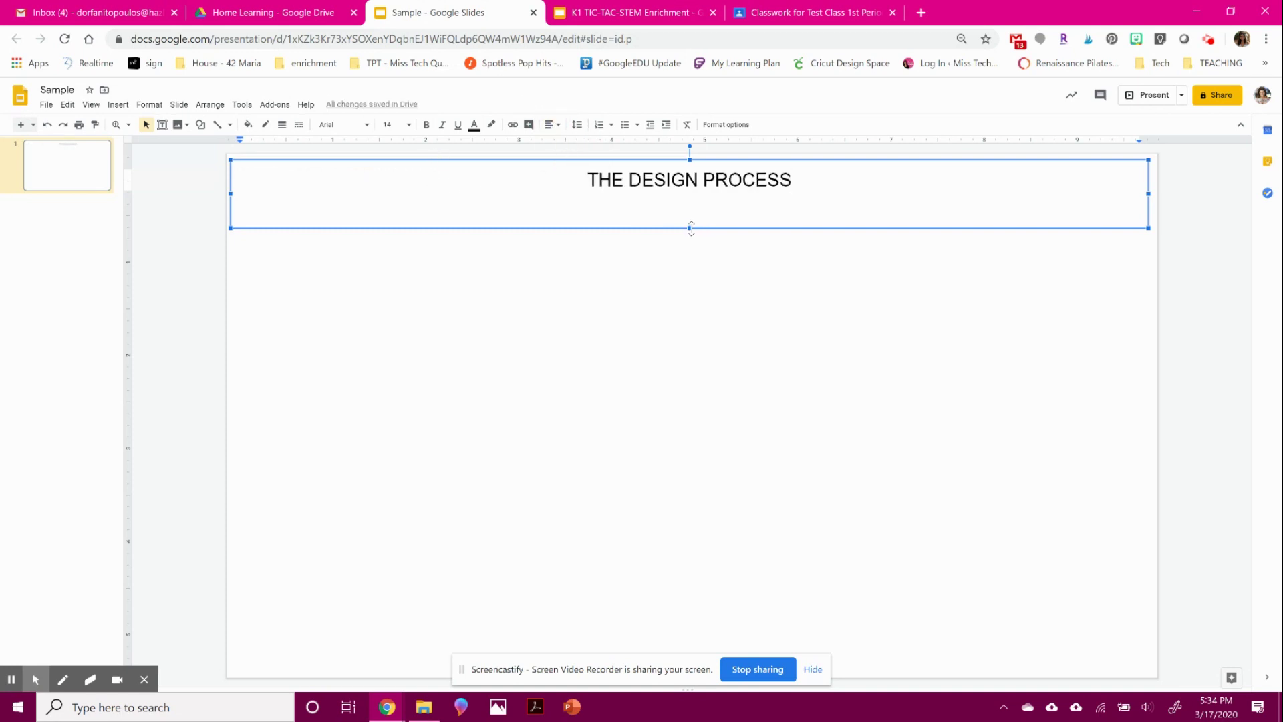
Step: Shrink the title box to fit its line and fill it with yellow
left_click_drag(689, 228, 689, 191)
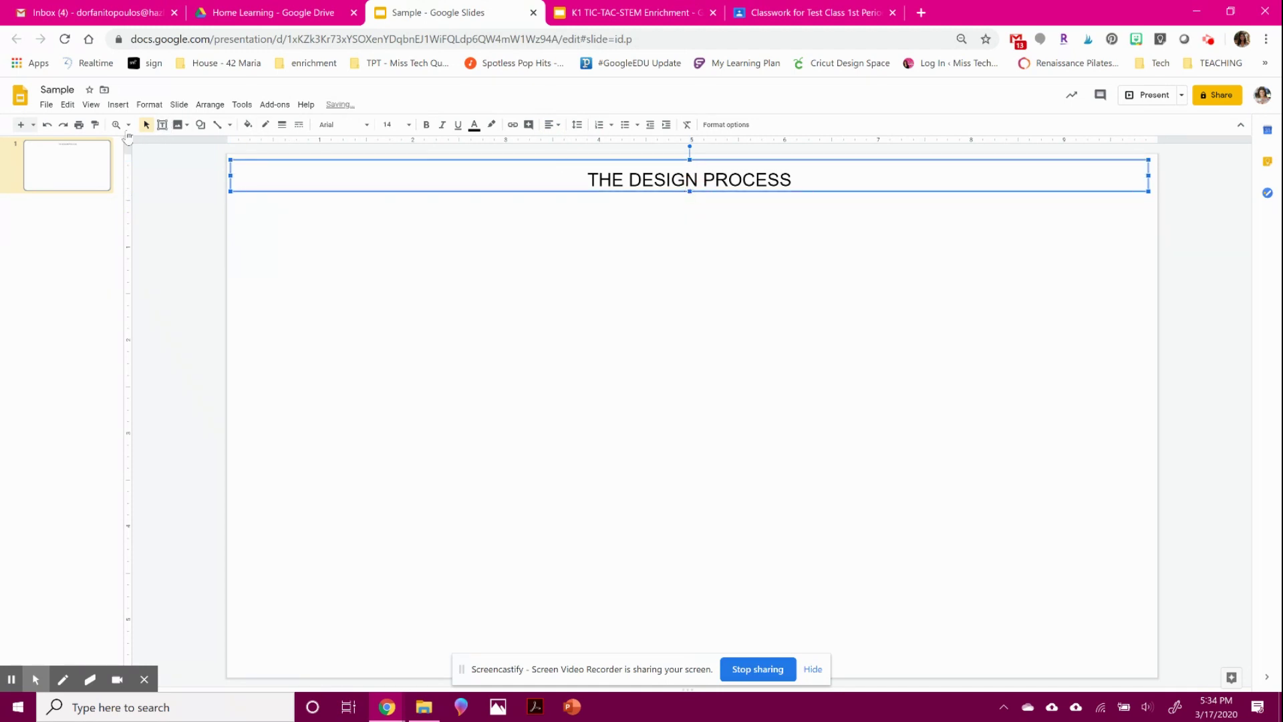
left_click(246, 125)
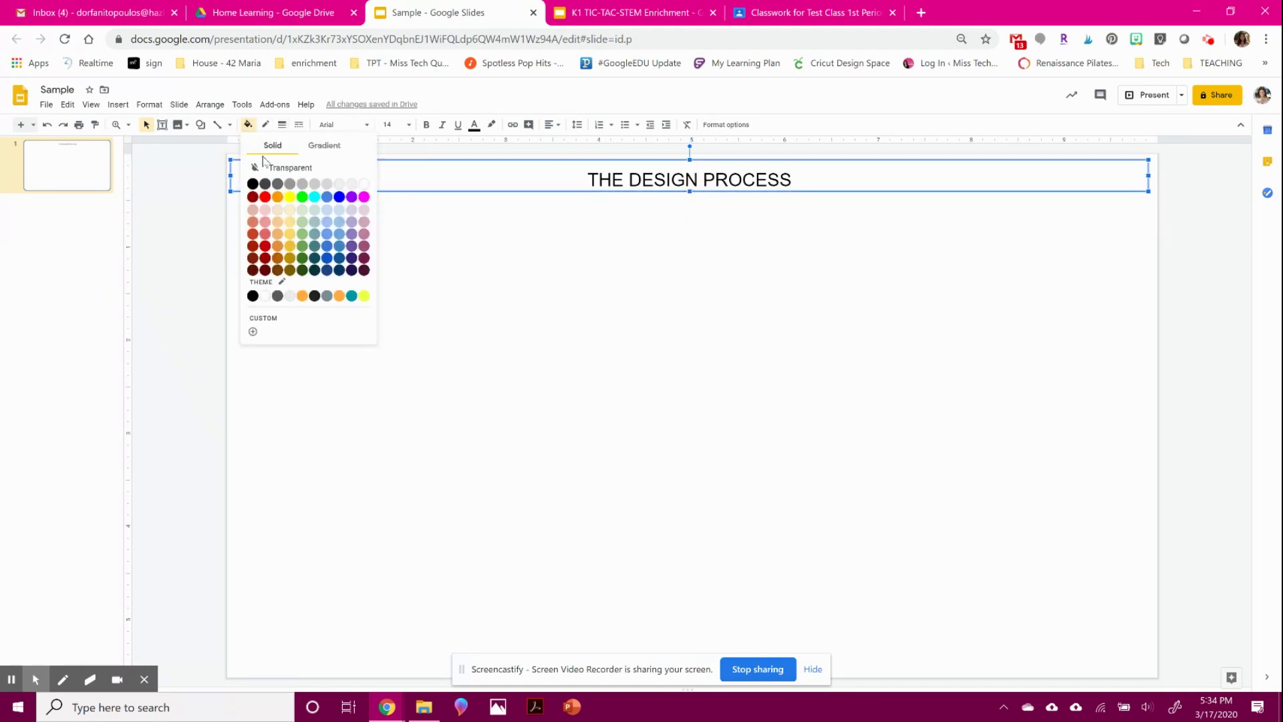
left_click(292, 205)
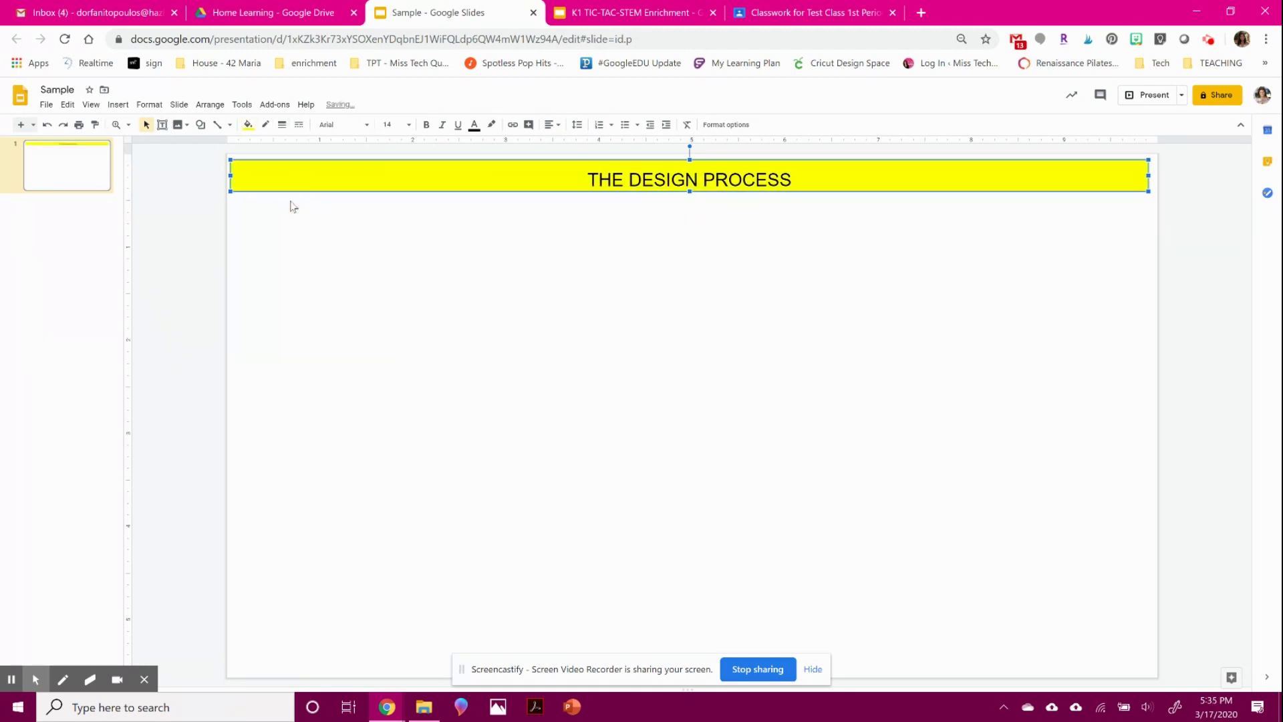
left_click(167, 199)
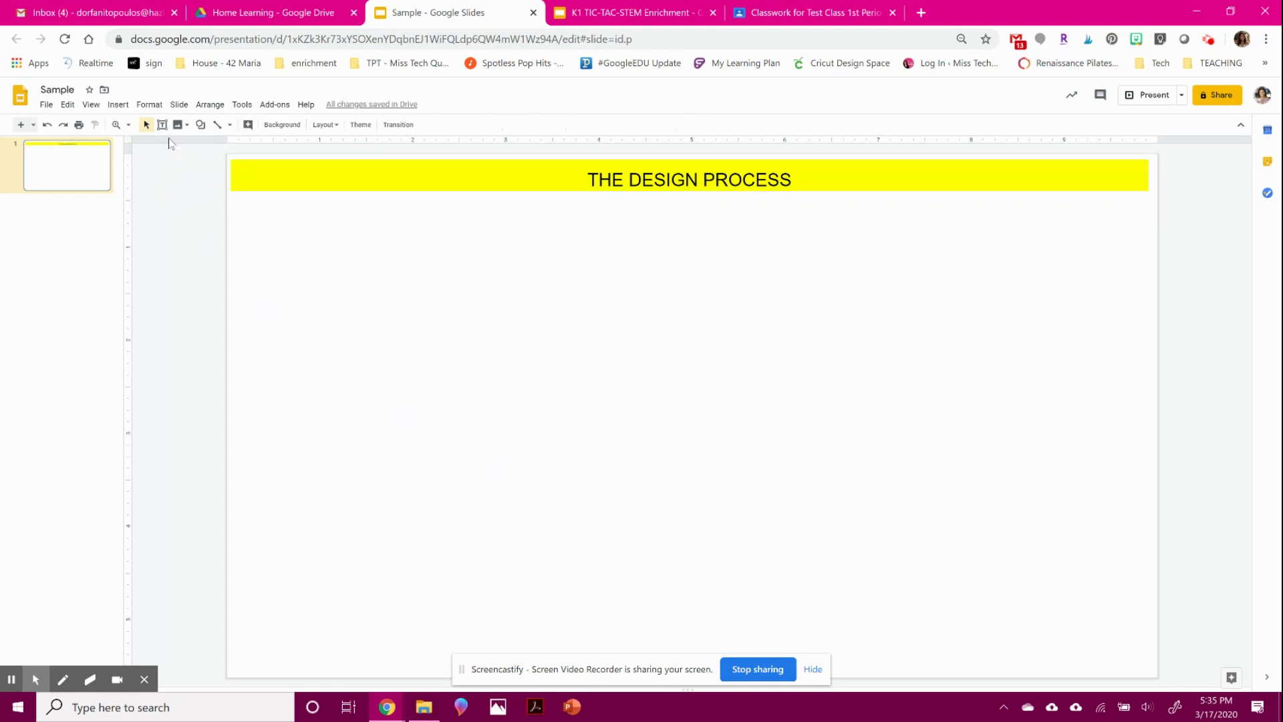
left_click(110, 105)
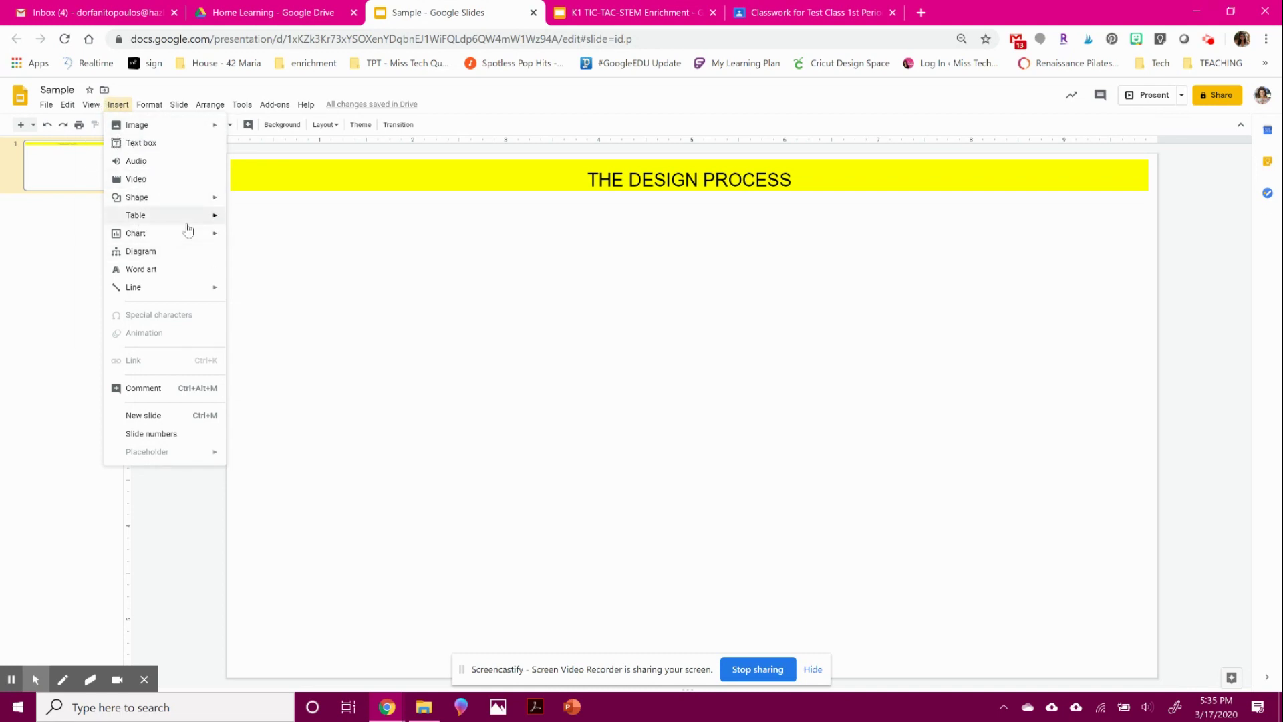
Step: Insert a 2 x 3 table and stretch it to fill the slide beneath the title
mouse_move(193, 240)
mouse_move(212, 215)
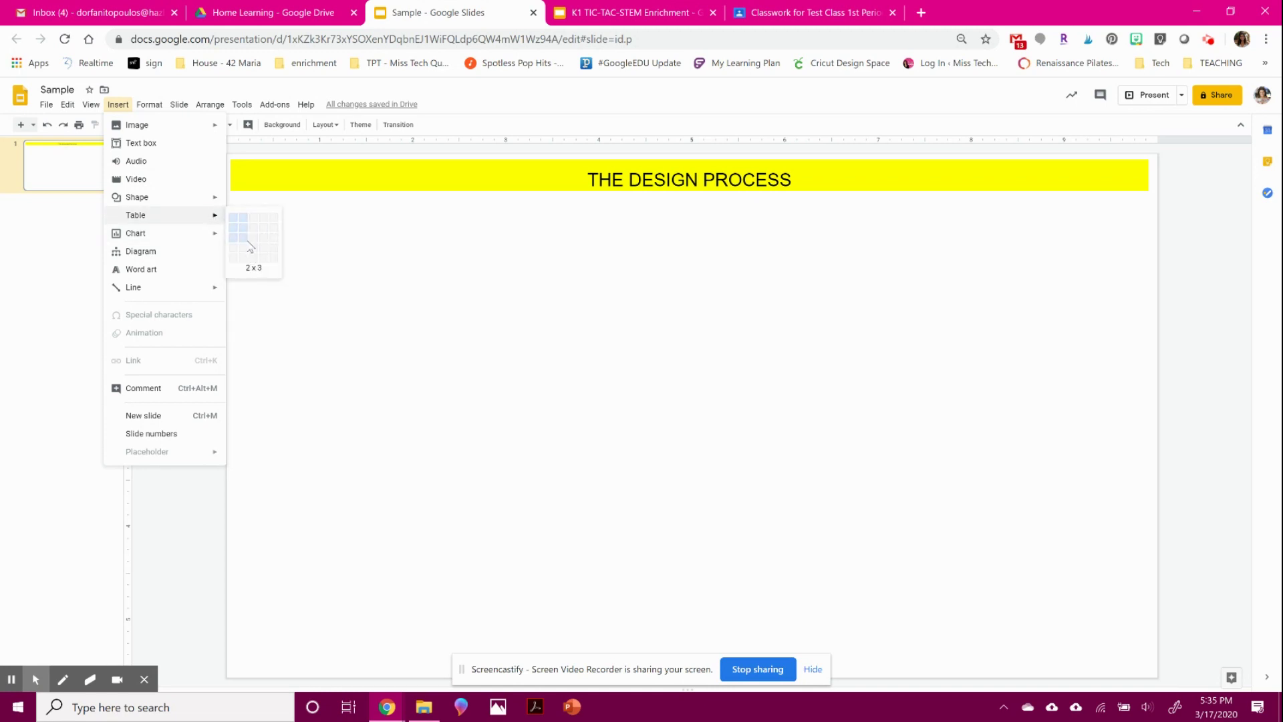
left_click(251, 248)
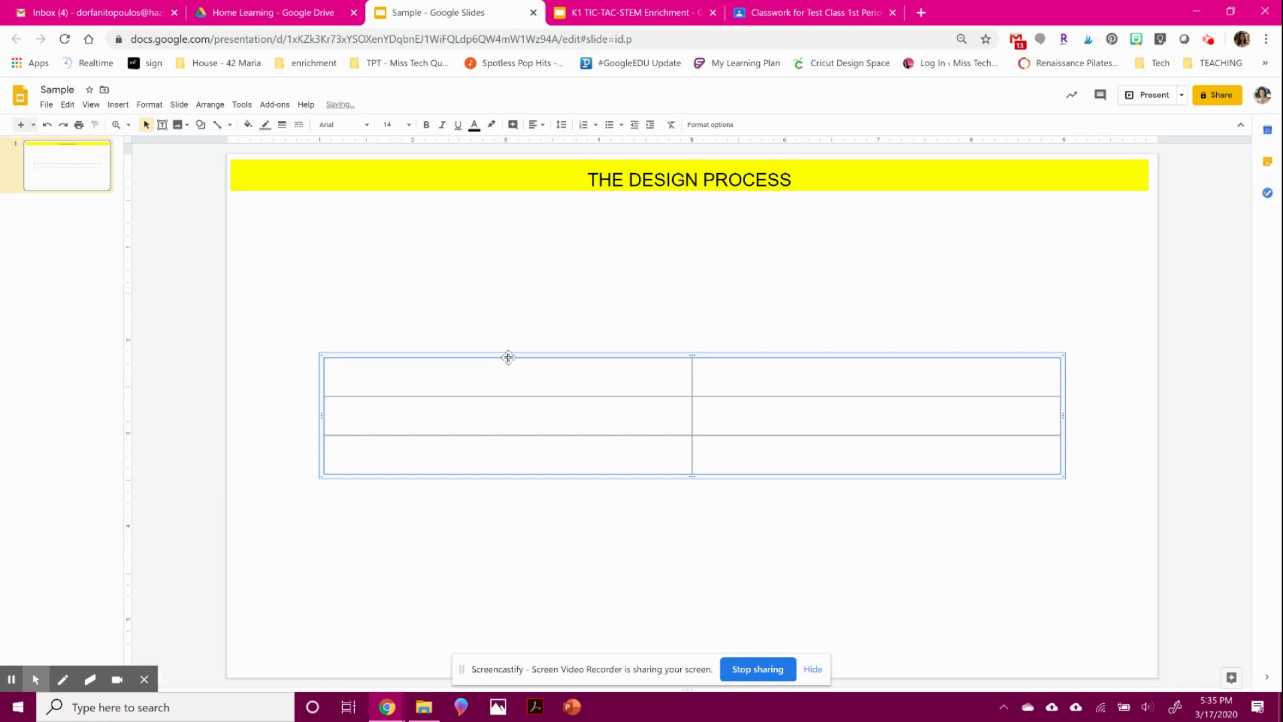
left_click_drag(507, 357, 421, 226)
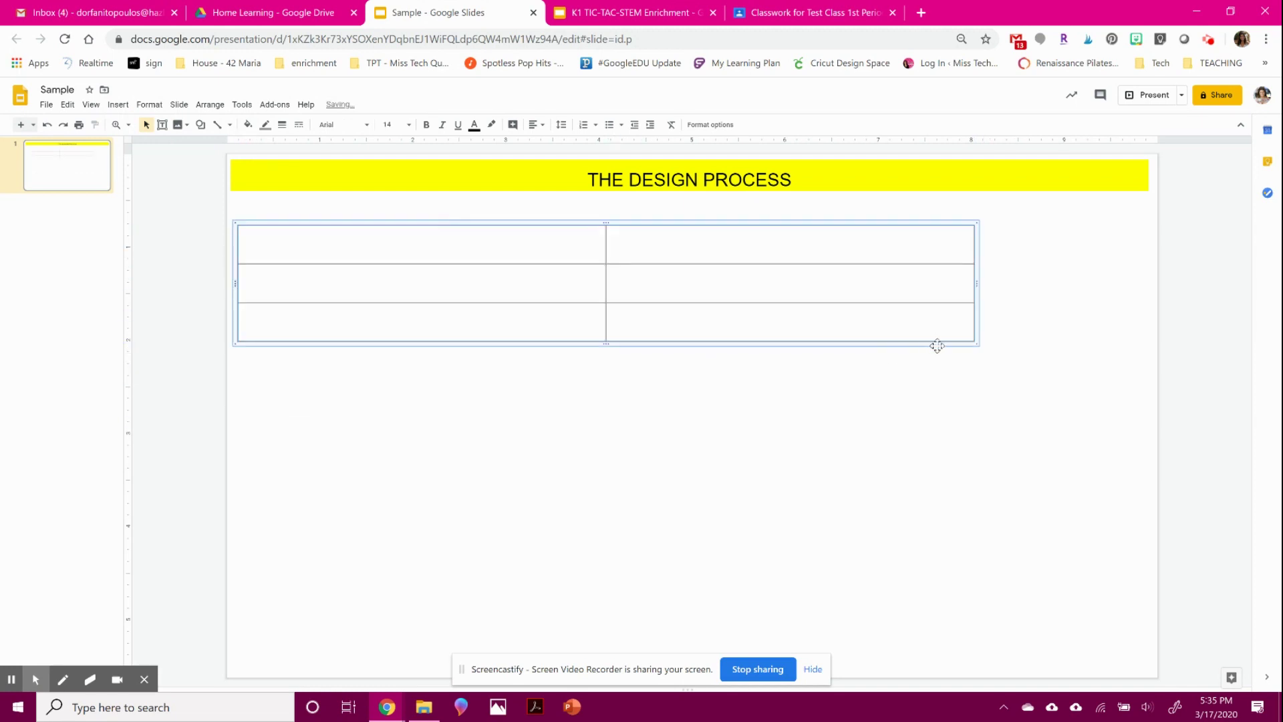
left_click_drag(977, 344, 1141, 656)
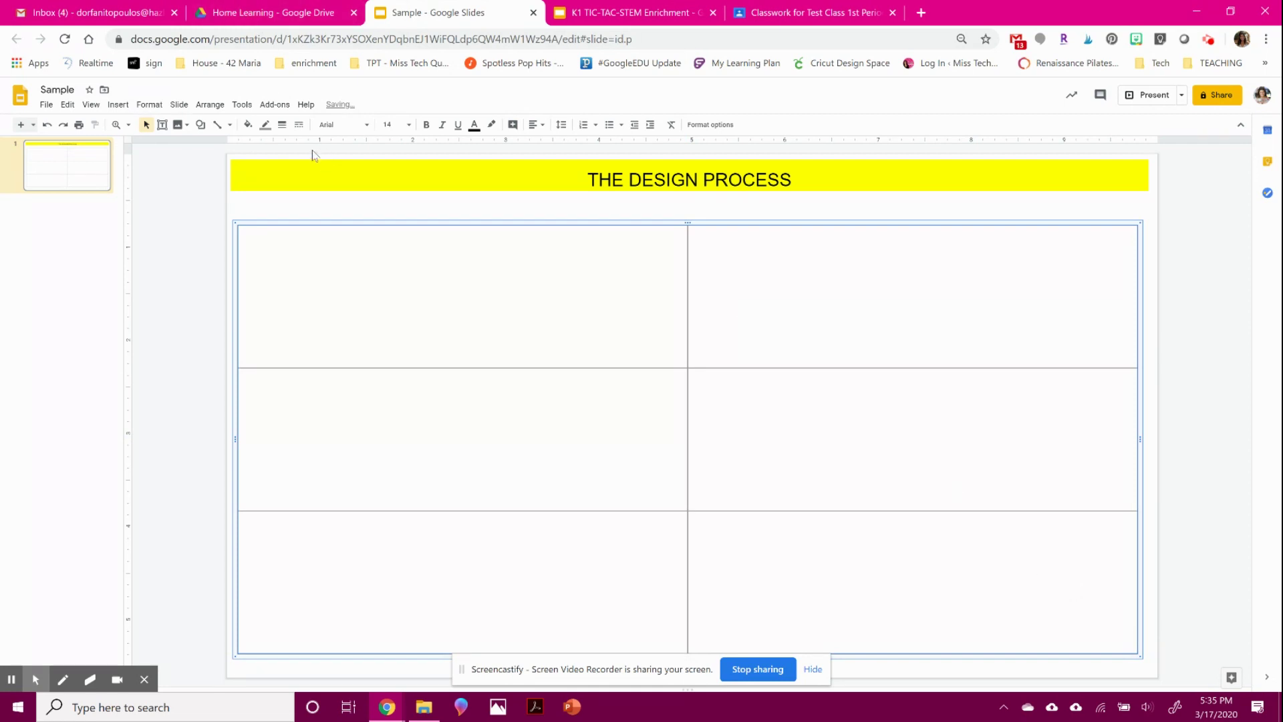
Step: Give the table black borders with a 4px weight
left_click(265, 125)
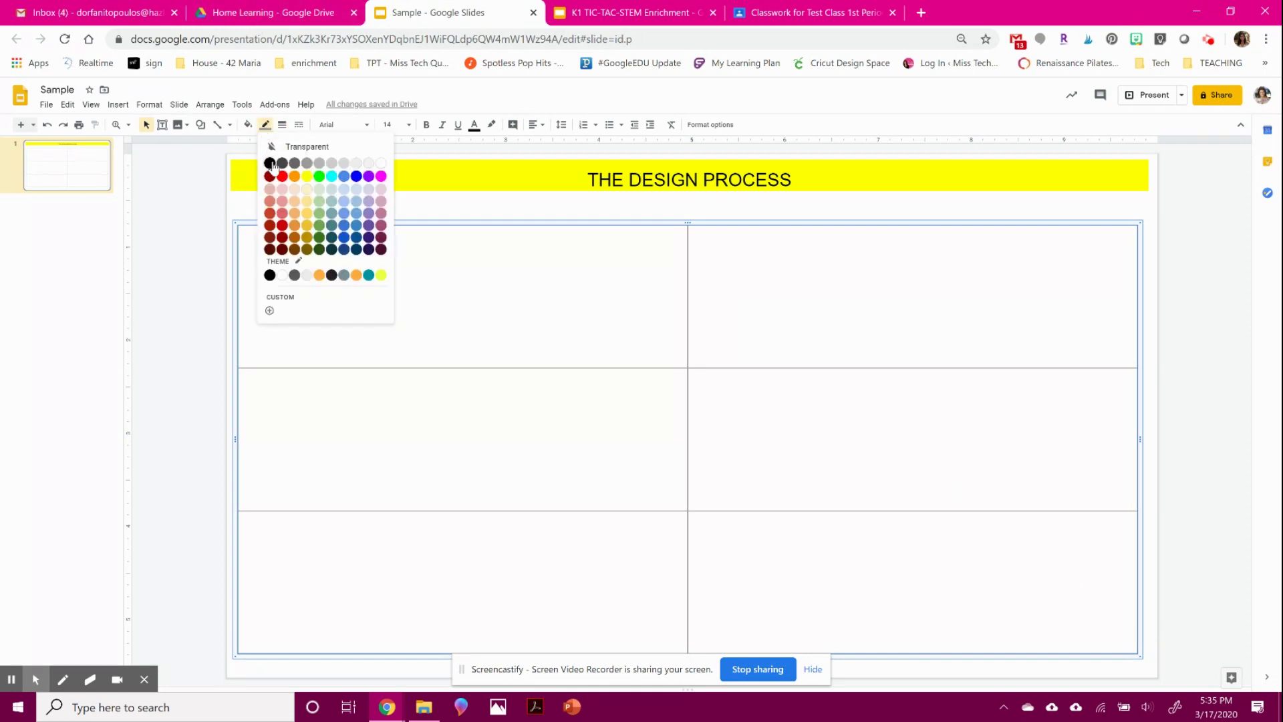
left_click(270, 163)
left_click(282, 125)
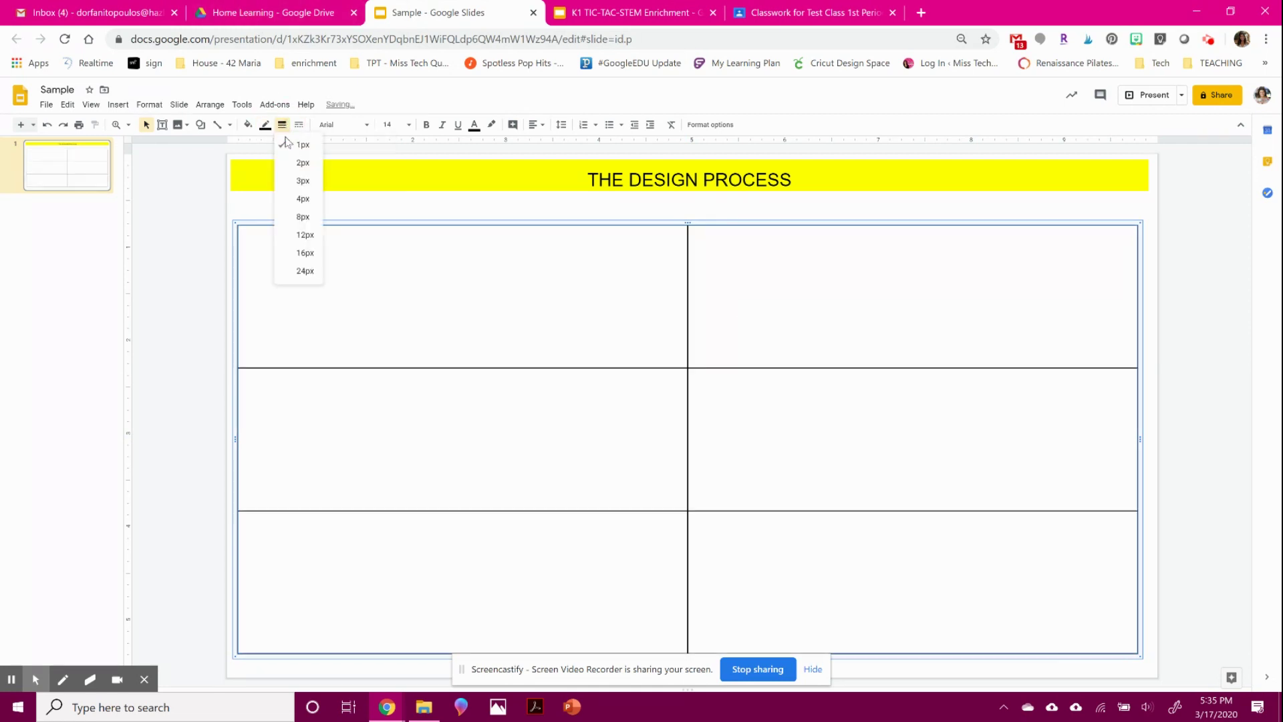
left_click(300, 200)
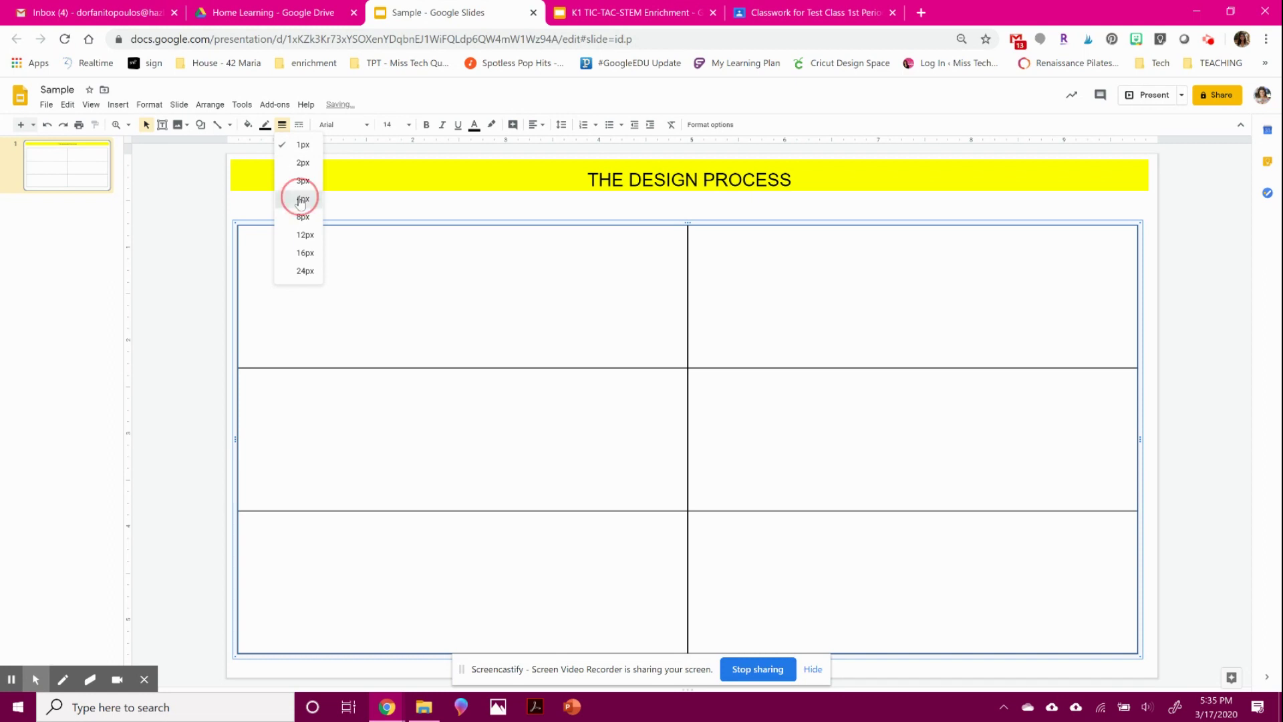
left_click(194, 192)
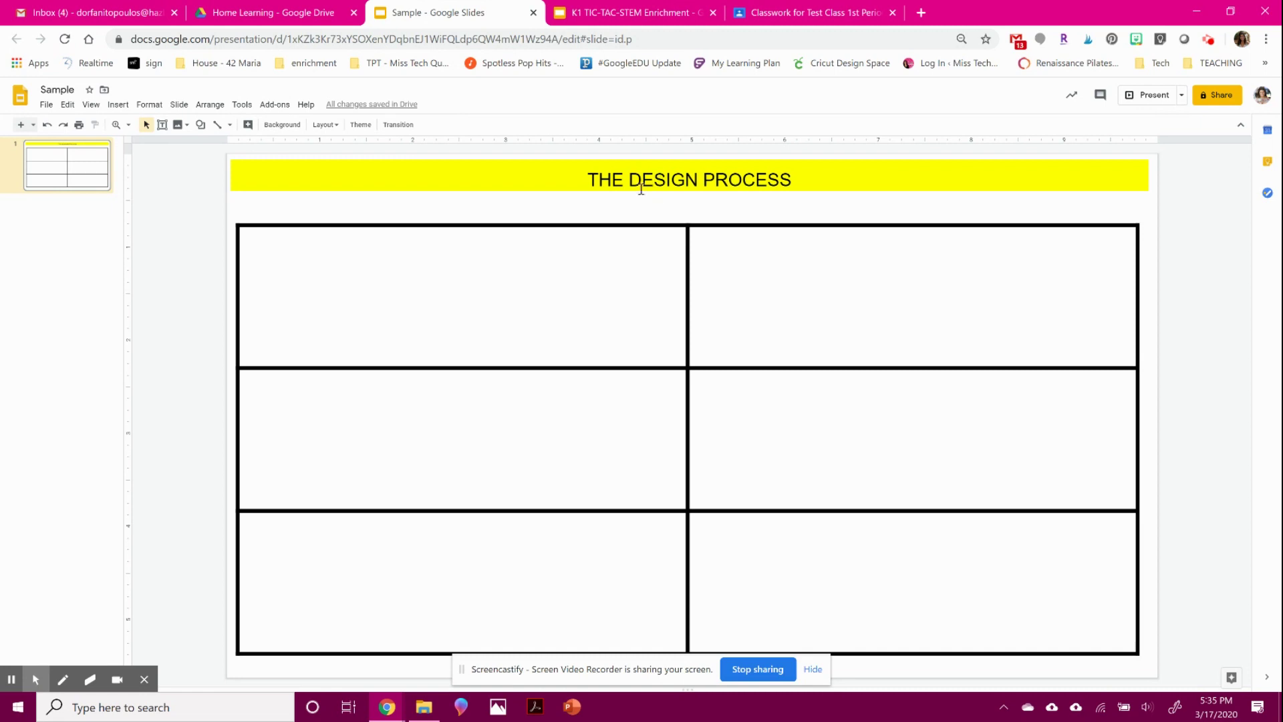
left_click(402, 233)
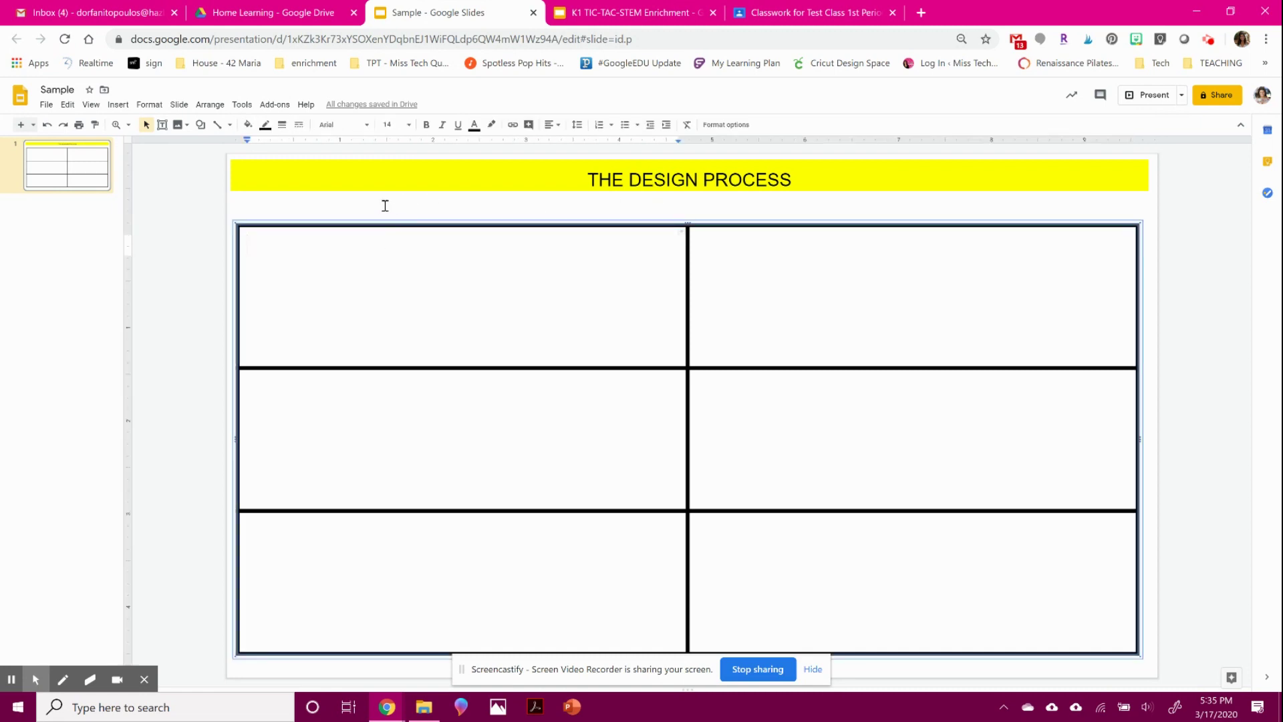
left_click(219, 191)
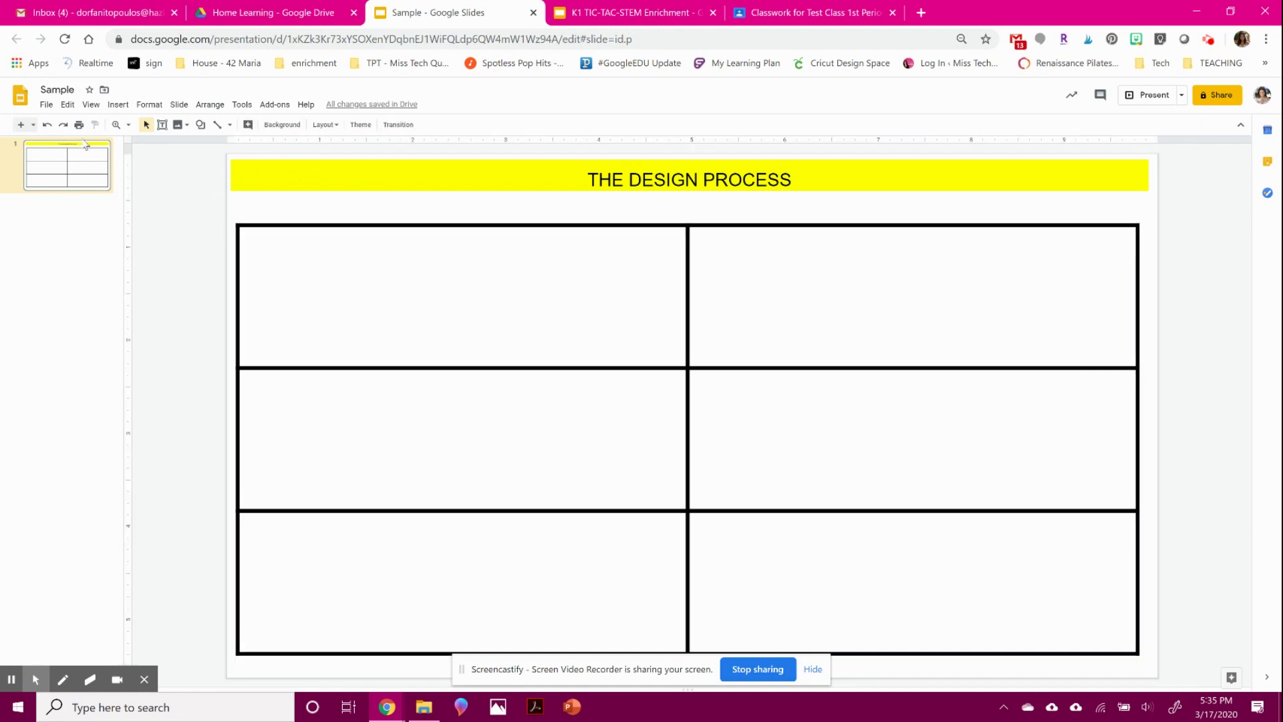
Step: Download the current slide as the JPEG image Sample.jpg
left_click(45, 105)
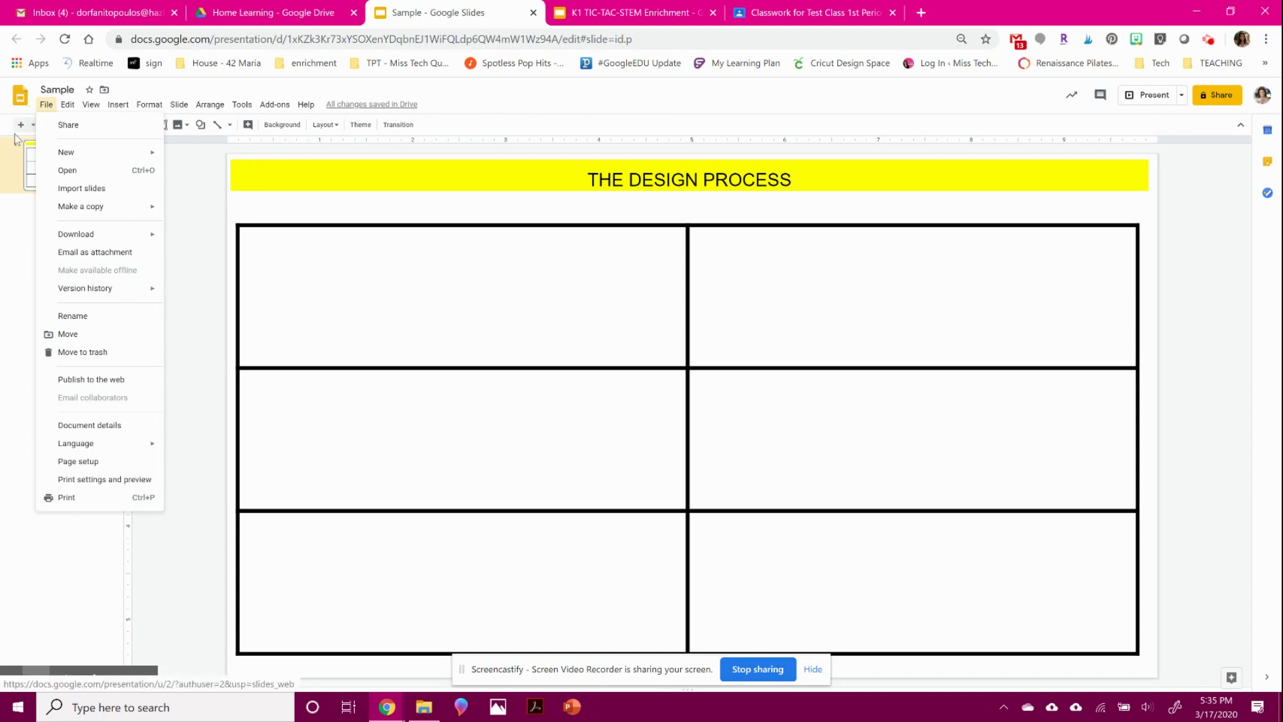
mouse_move(113, 239)
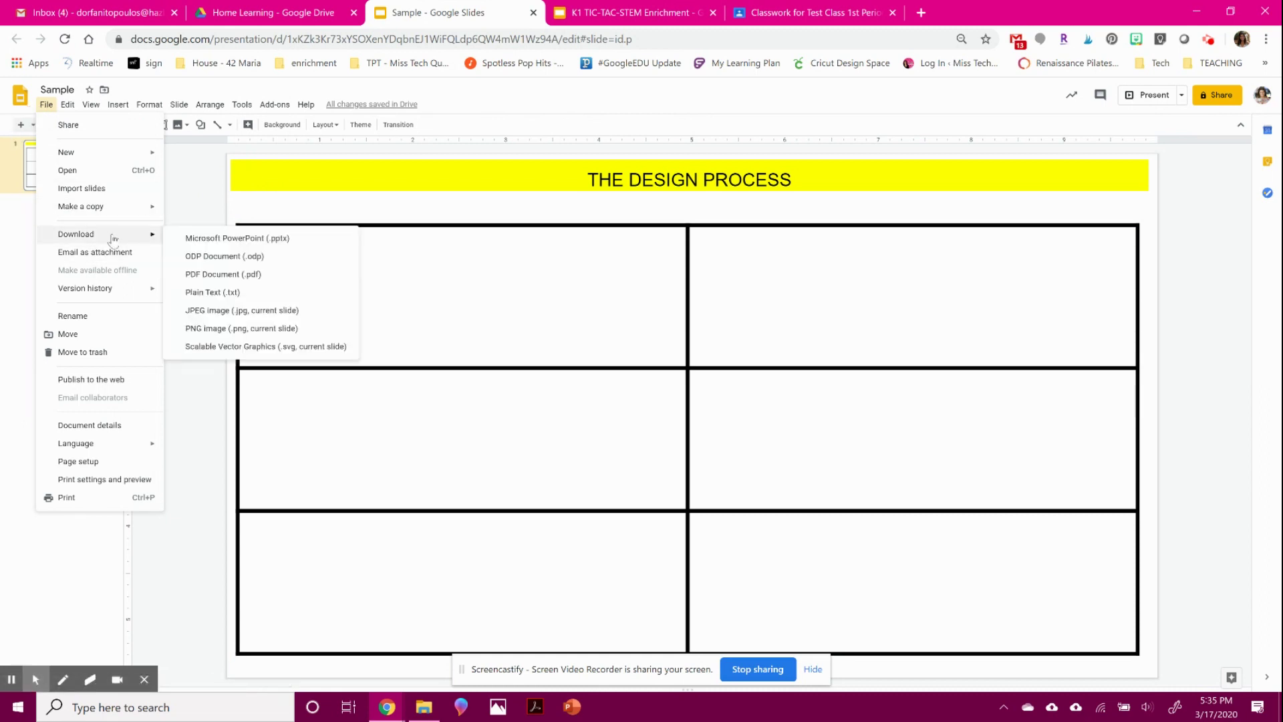
left_click(313, 310)
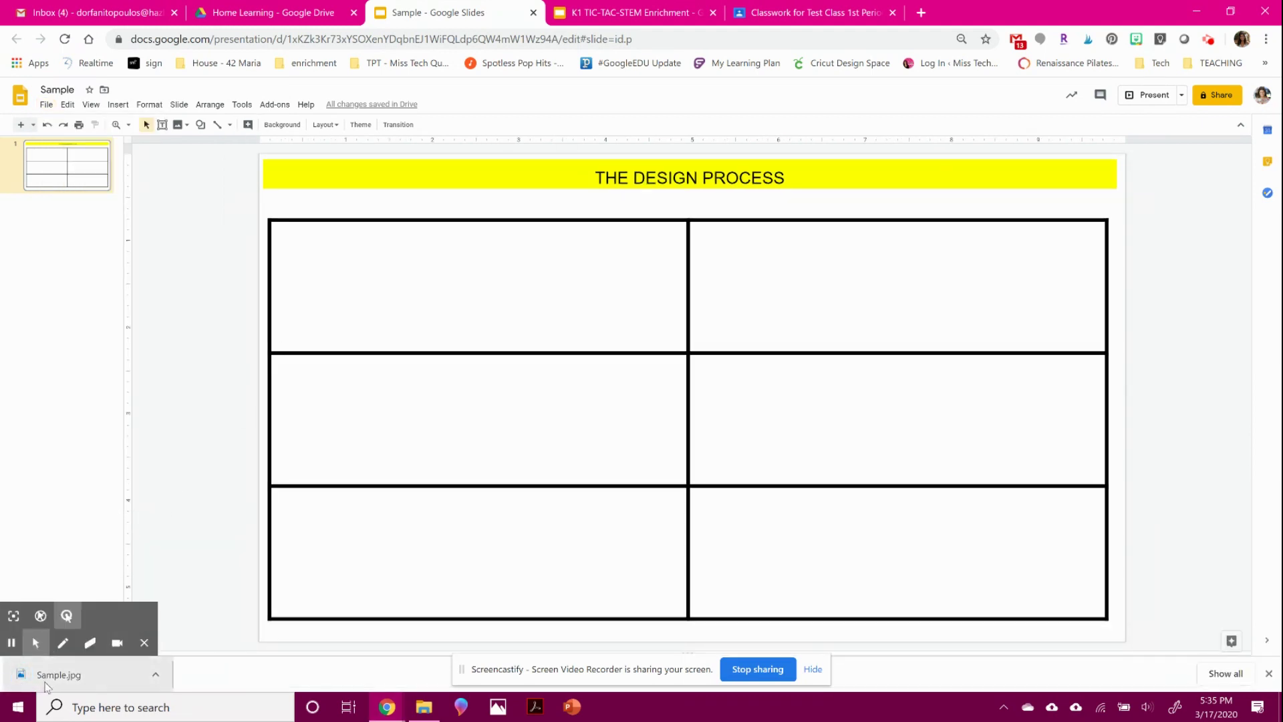
left_click(571, 7)
Step: Add a blank slide to the K1 TIC-TAC-STEM deck with Downloads/Sample.jpg as its background
scroll(92, 446, "down", 6)
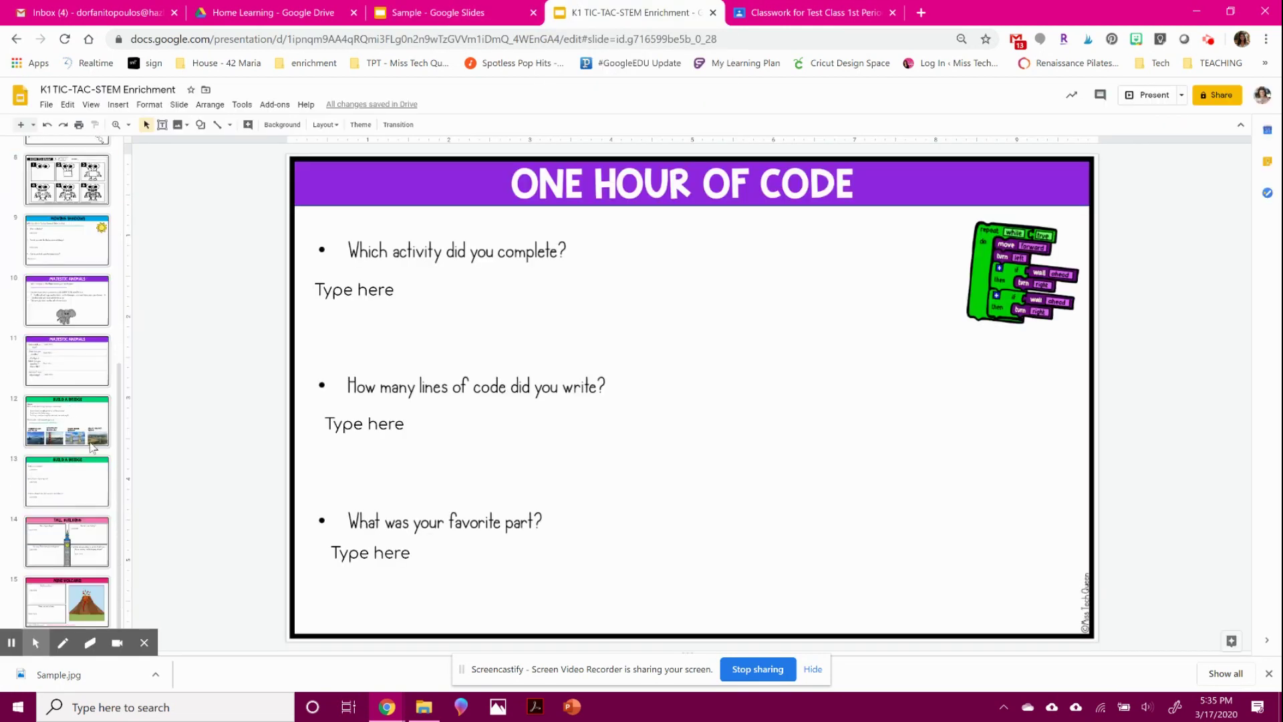
left_click(32, 125)
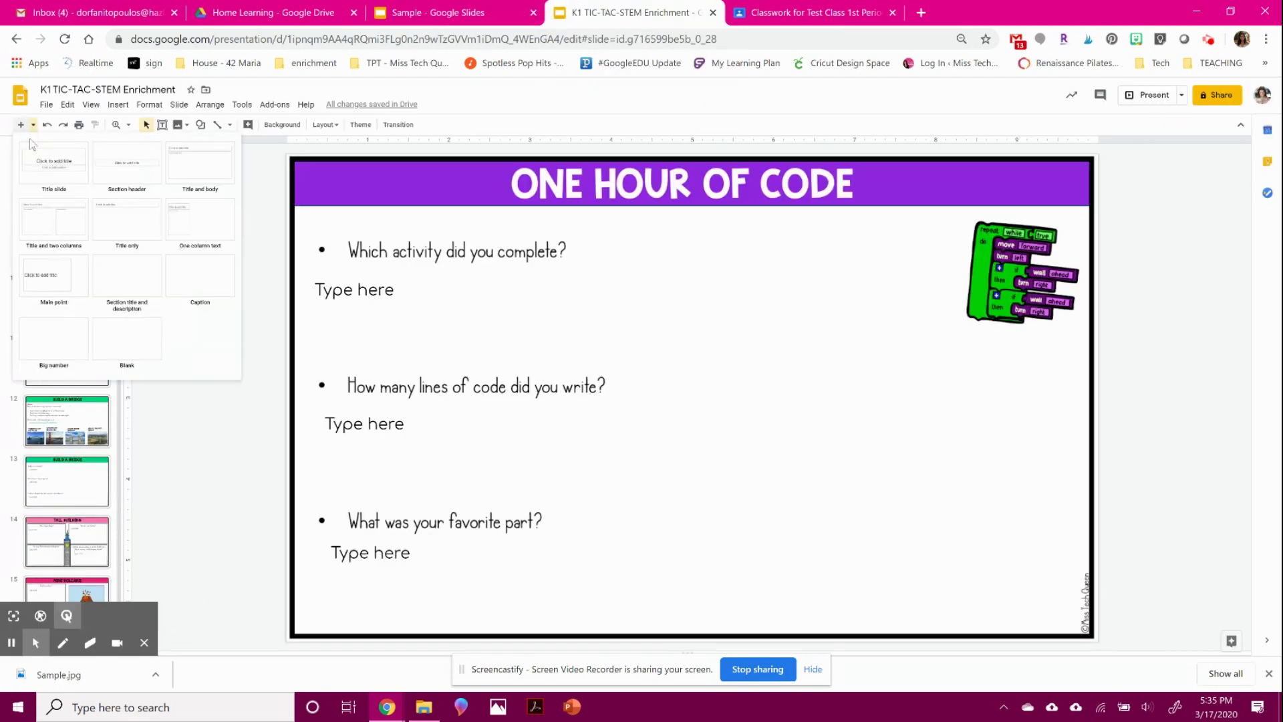
left_click(134, 339)
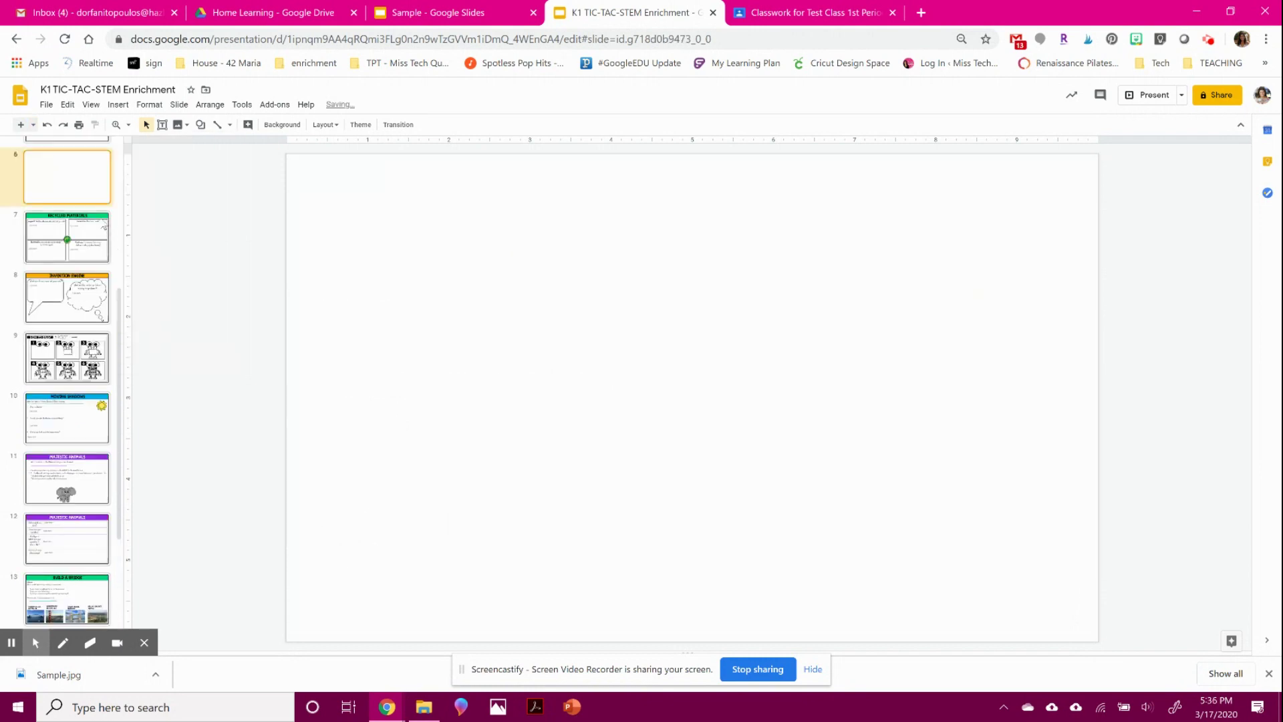
right_click(523, 187)
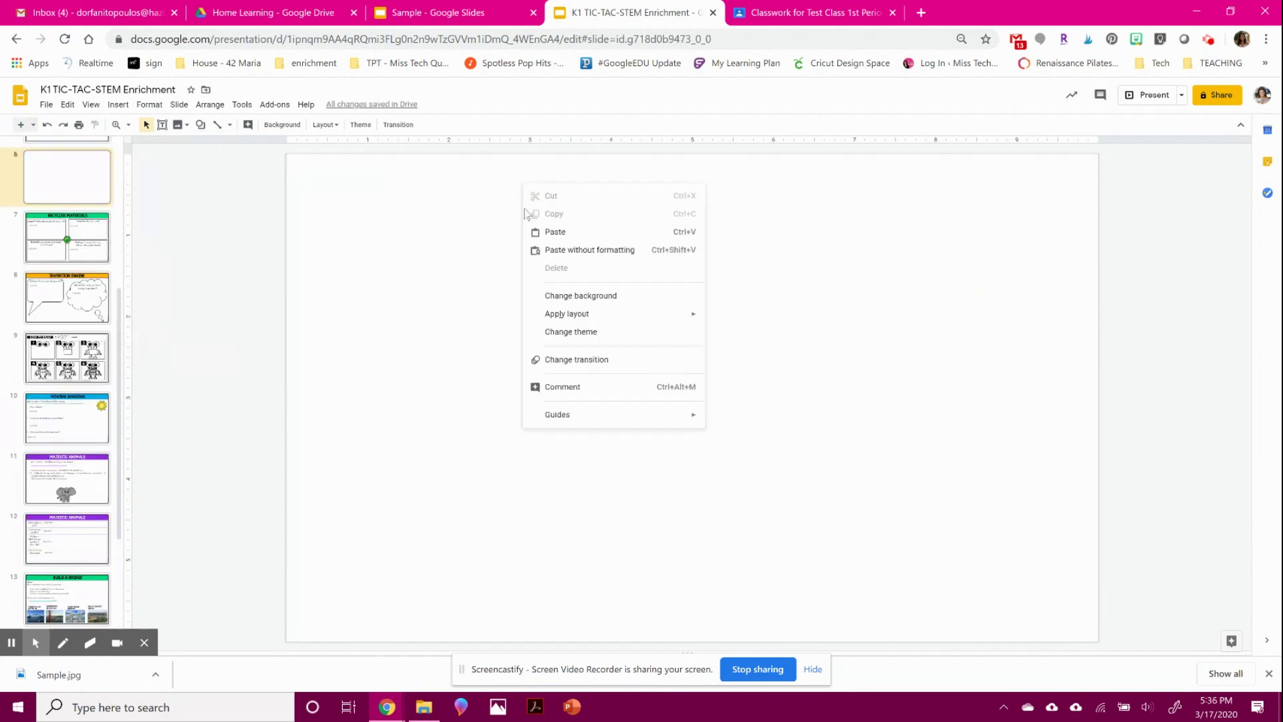
left_click(590, 297)
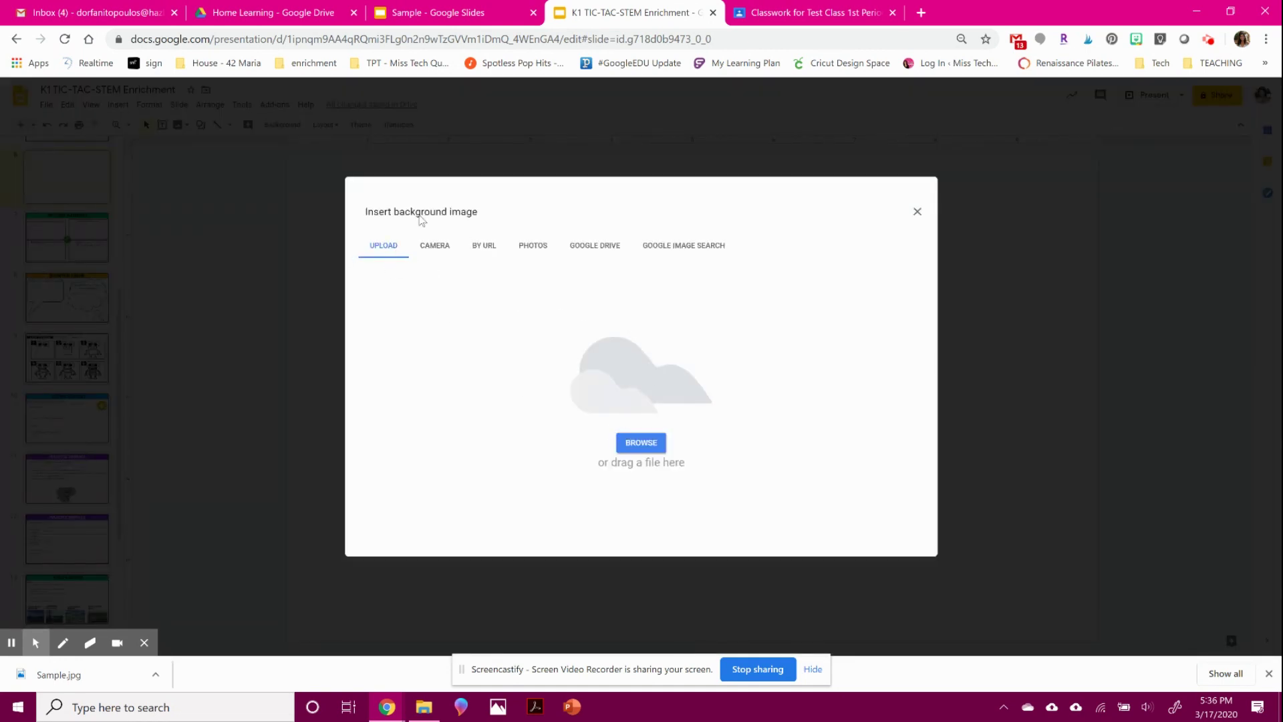
left_click(640, 443)
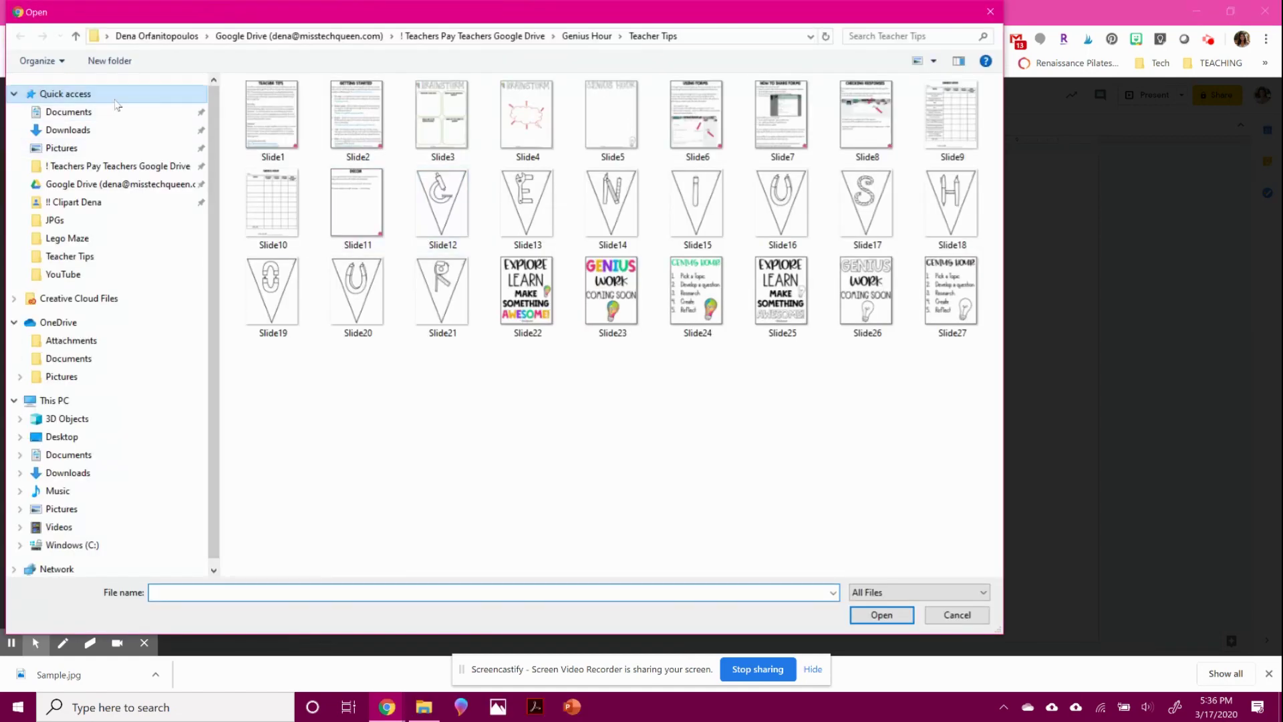
left_click(91, 129)
left_click(281, 139)
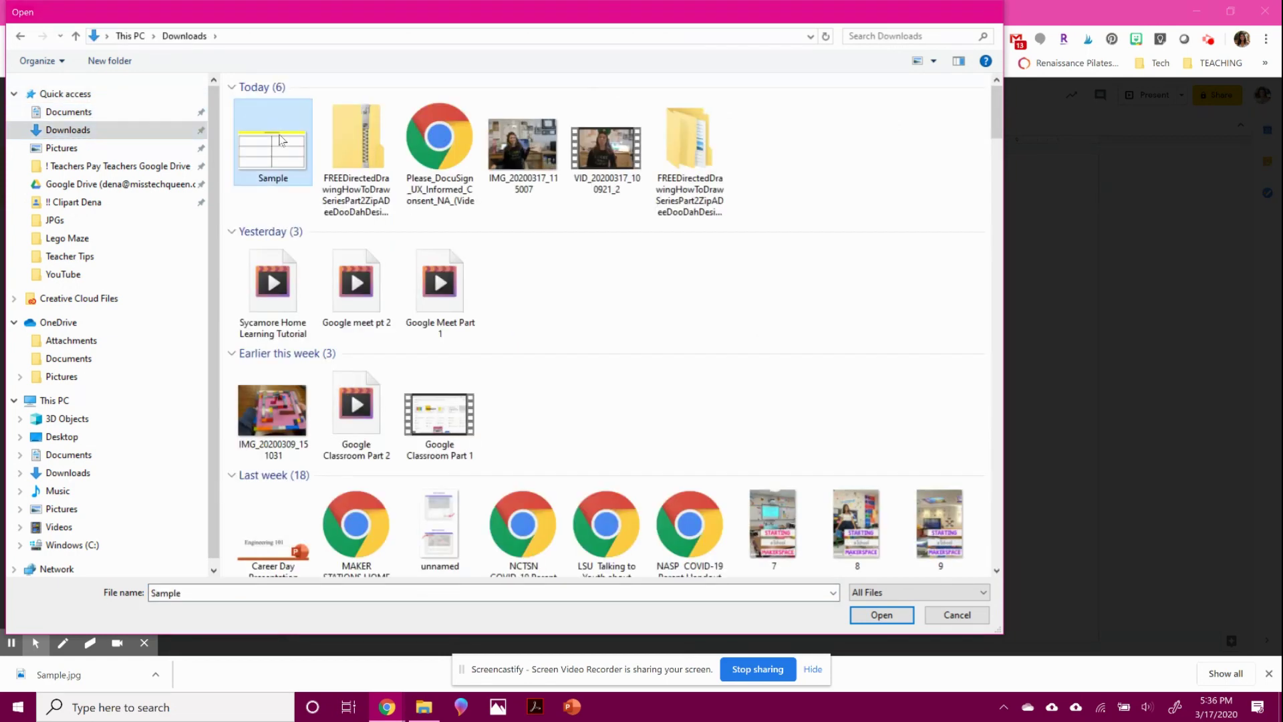
double_click(280, 139)
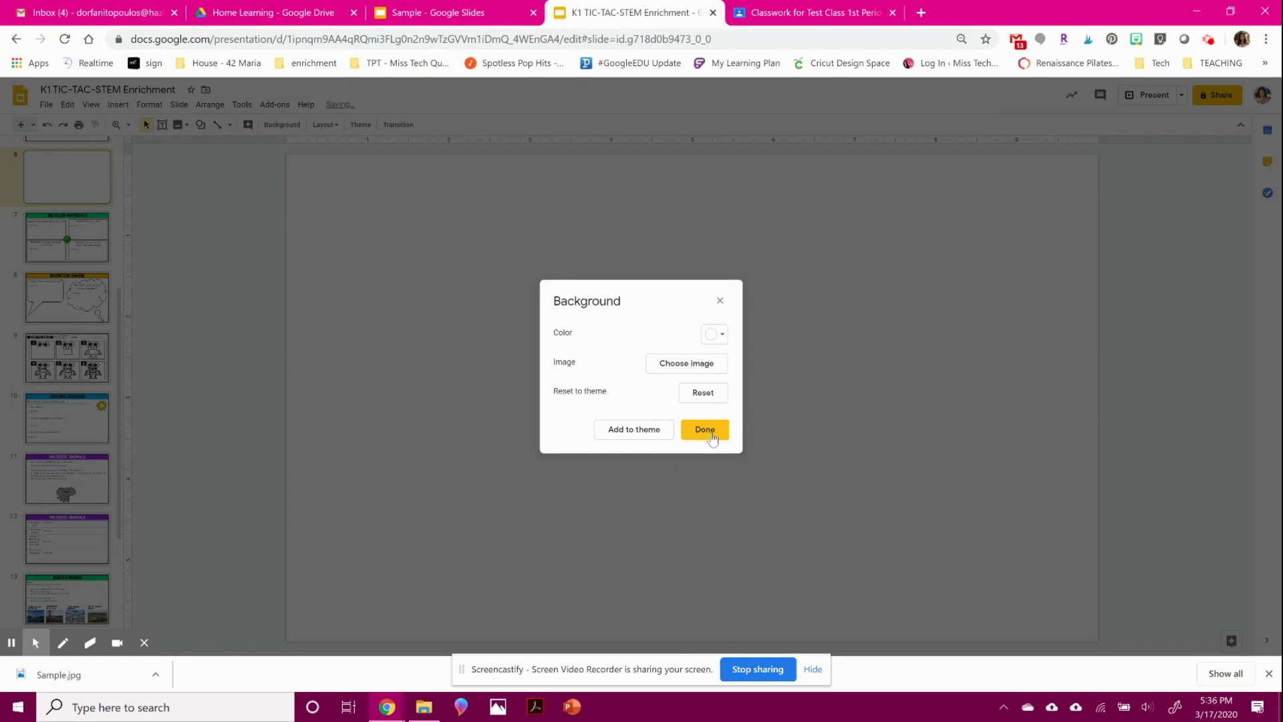
left_click(701, 430)
left_click(162, 124)
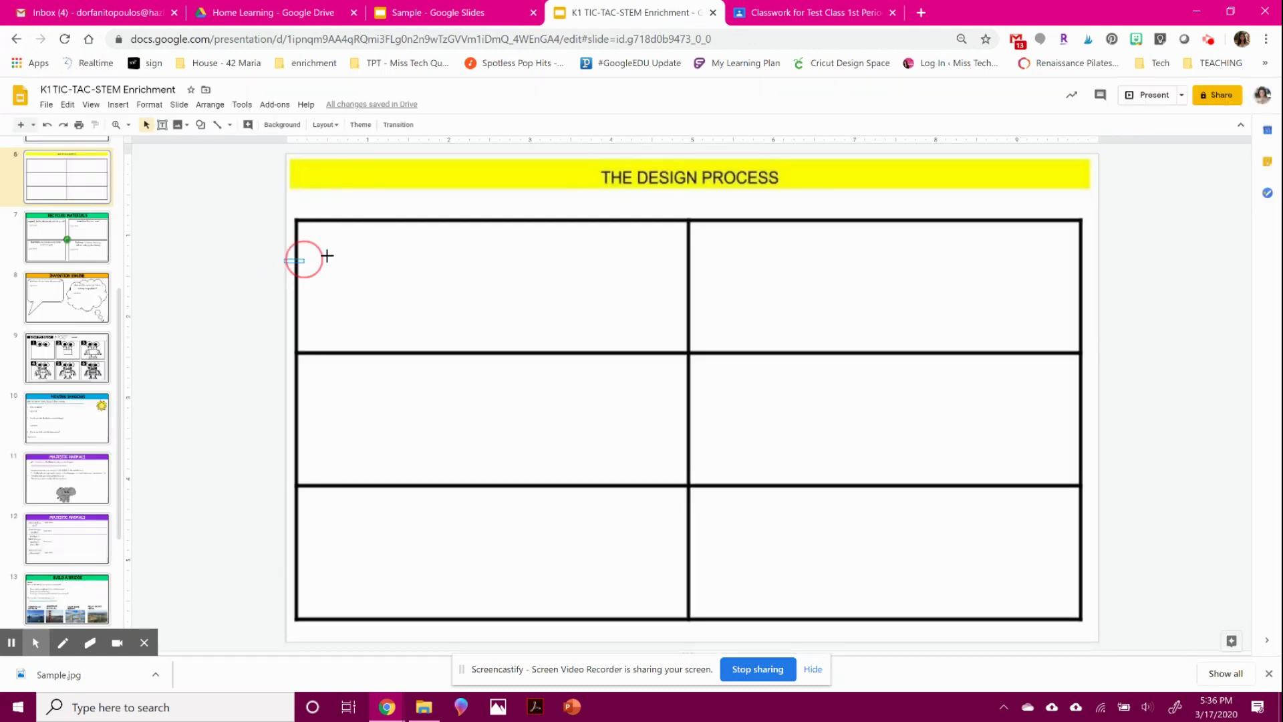
Step: Add a text box in the top-left cell reading 'How are you braingistorming?'
left_click_drag(679, 285, 695, 344)
left_click(509, 334)
left_click(162, 124)
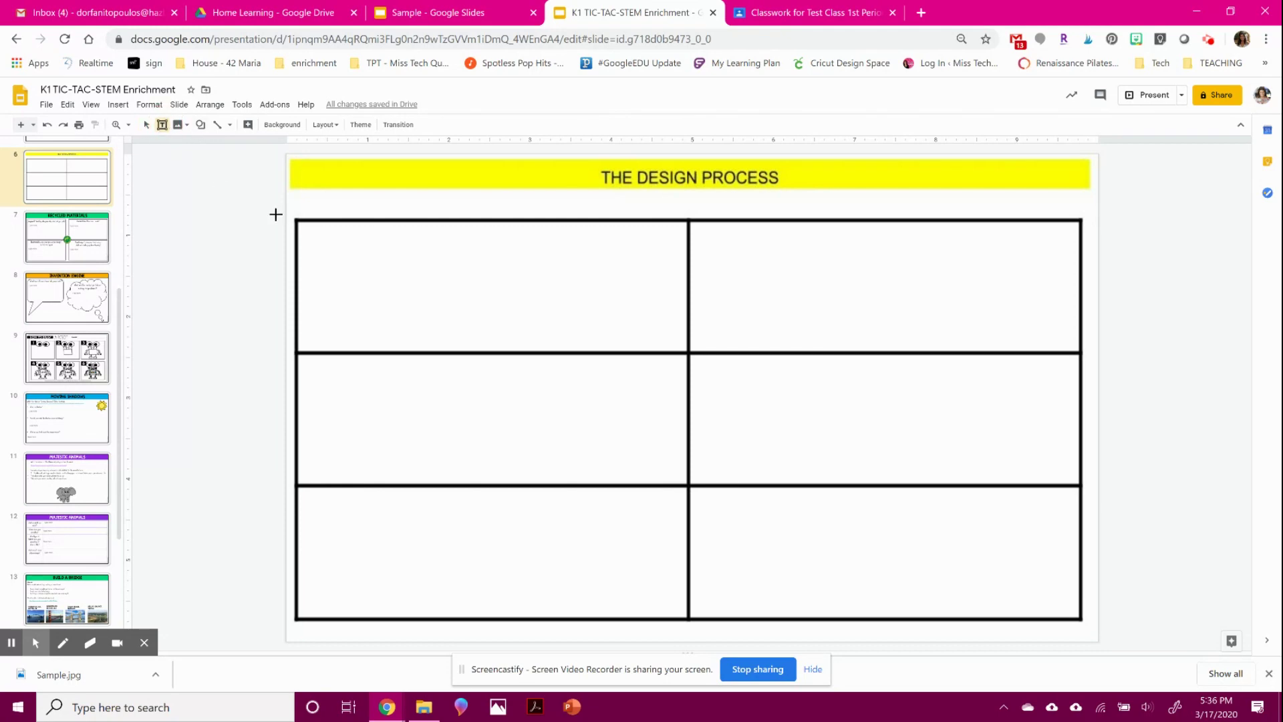
left_click_drag(302, 226, 681, 342)
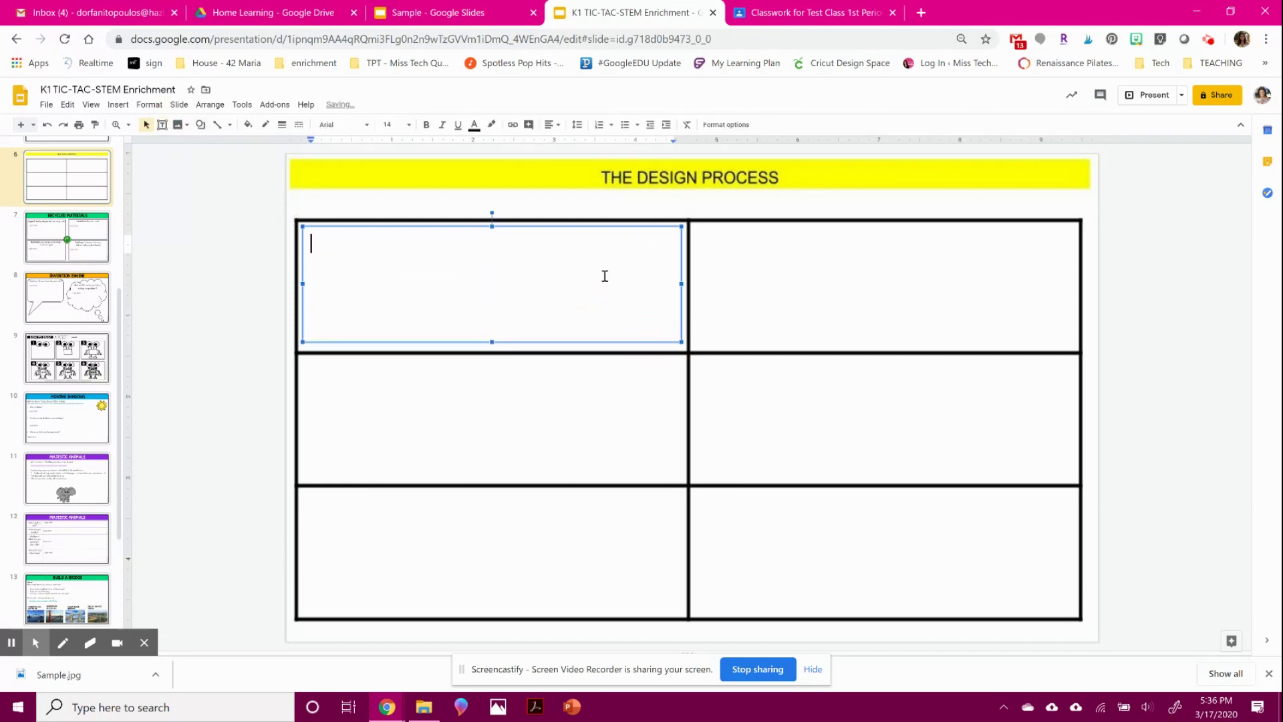
type("Type Here")
left_click_drag(413, 256, 198, 241)
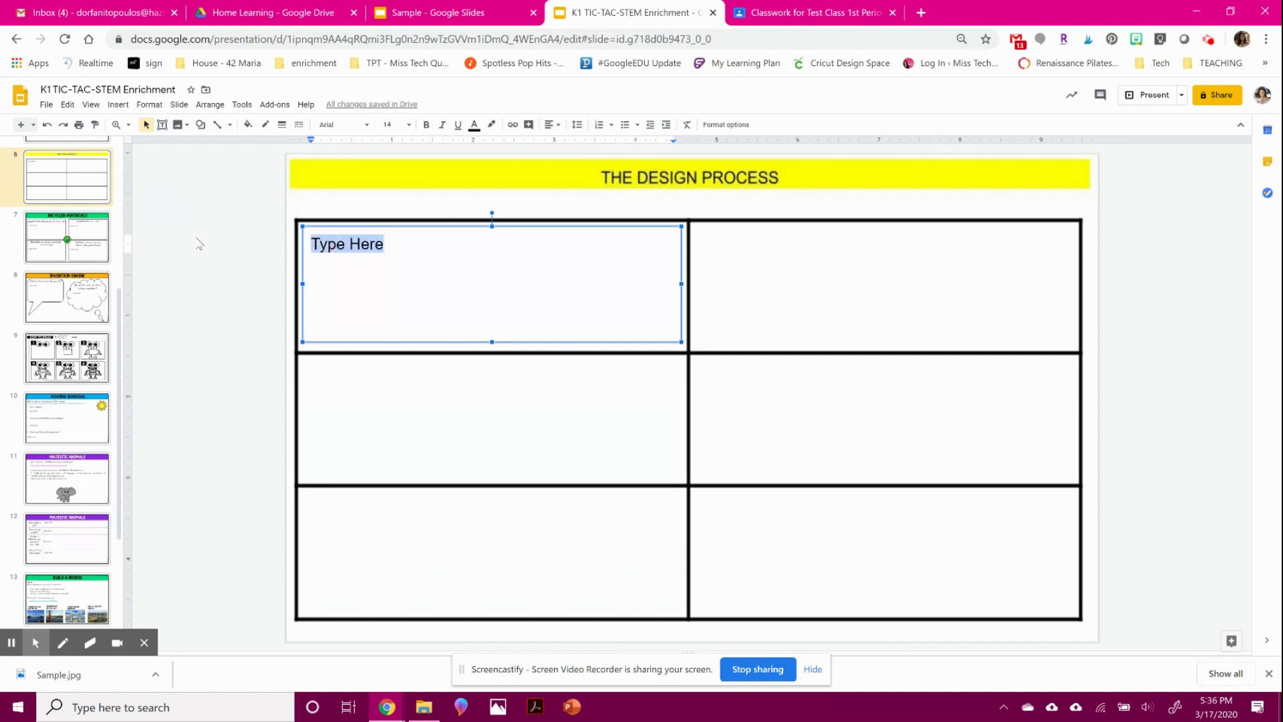
type("How are you braingi")
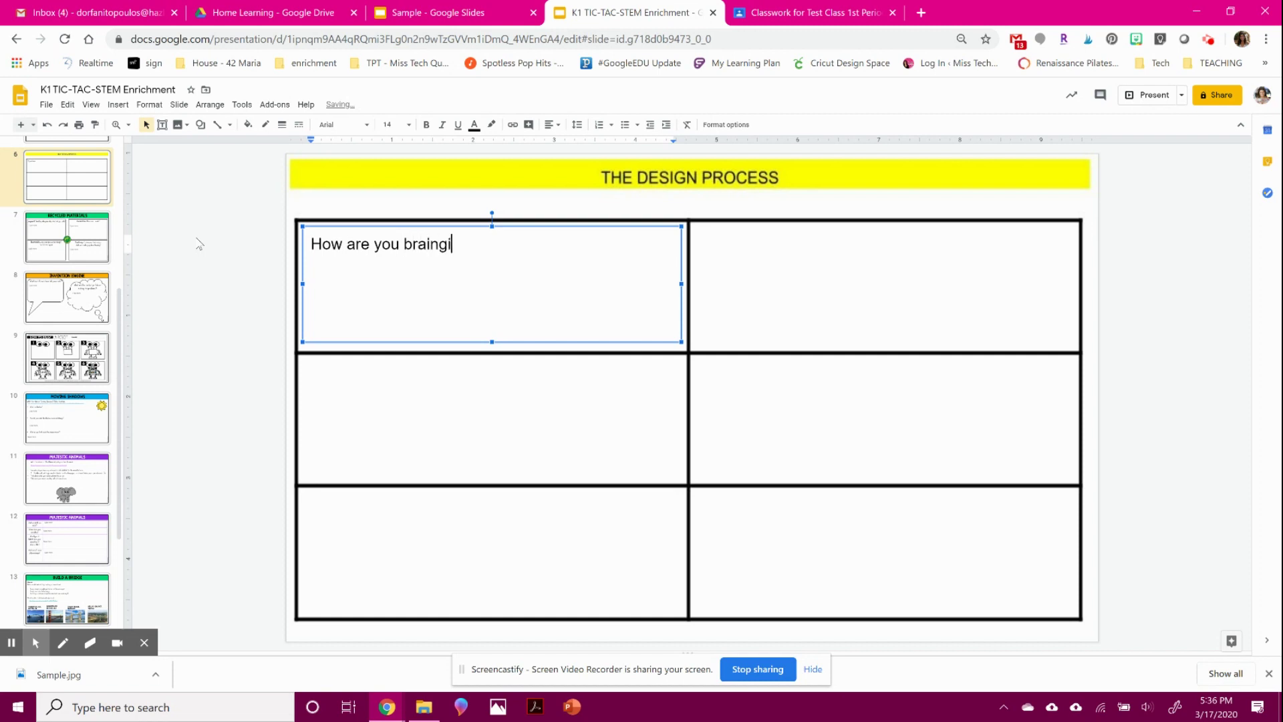
key("BackSpace")
key("BackSpace")
type("storming?")
left_click(415, 341)
Step: Duplicate the question text box into the middle-left cell
key("ctrl+d")
left_click_drag(503, 354, 492, 473)
left_click(814, 332)
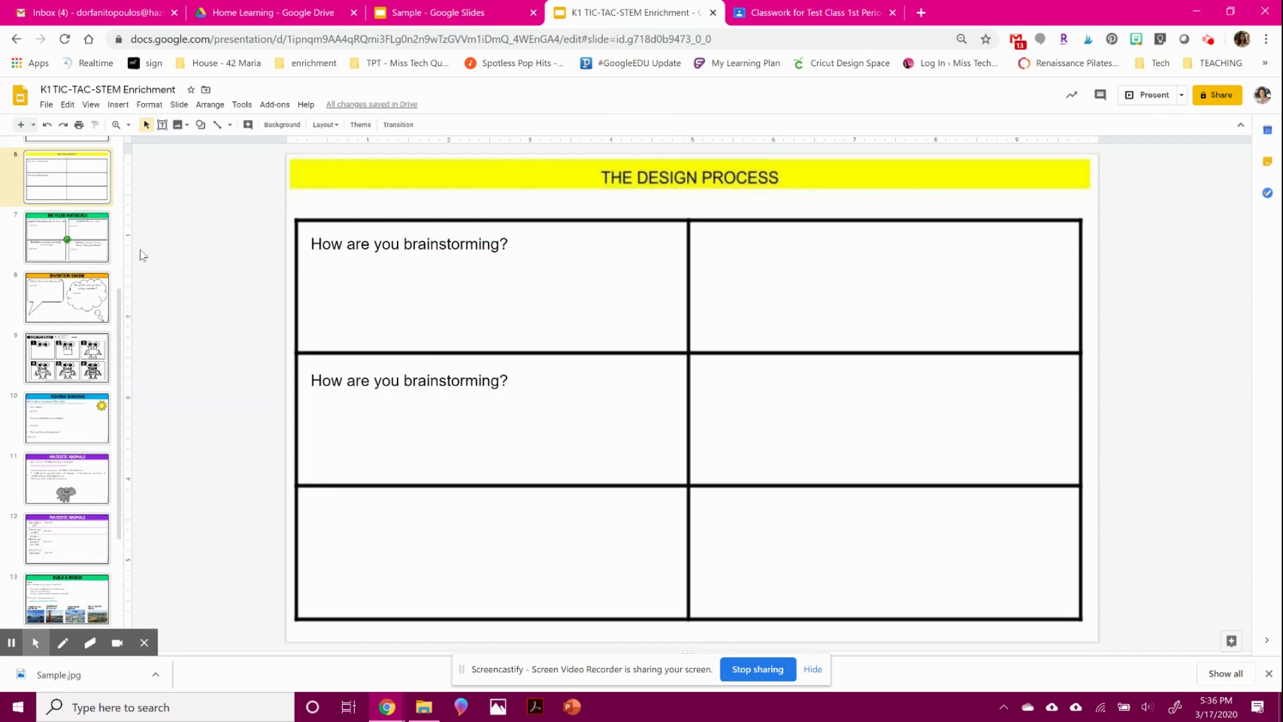
left_click(81, 240)
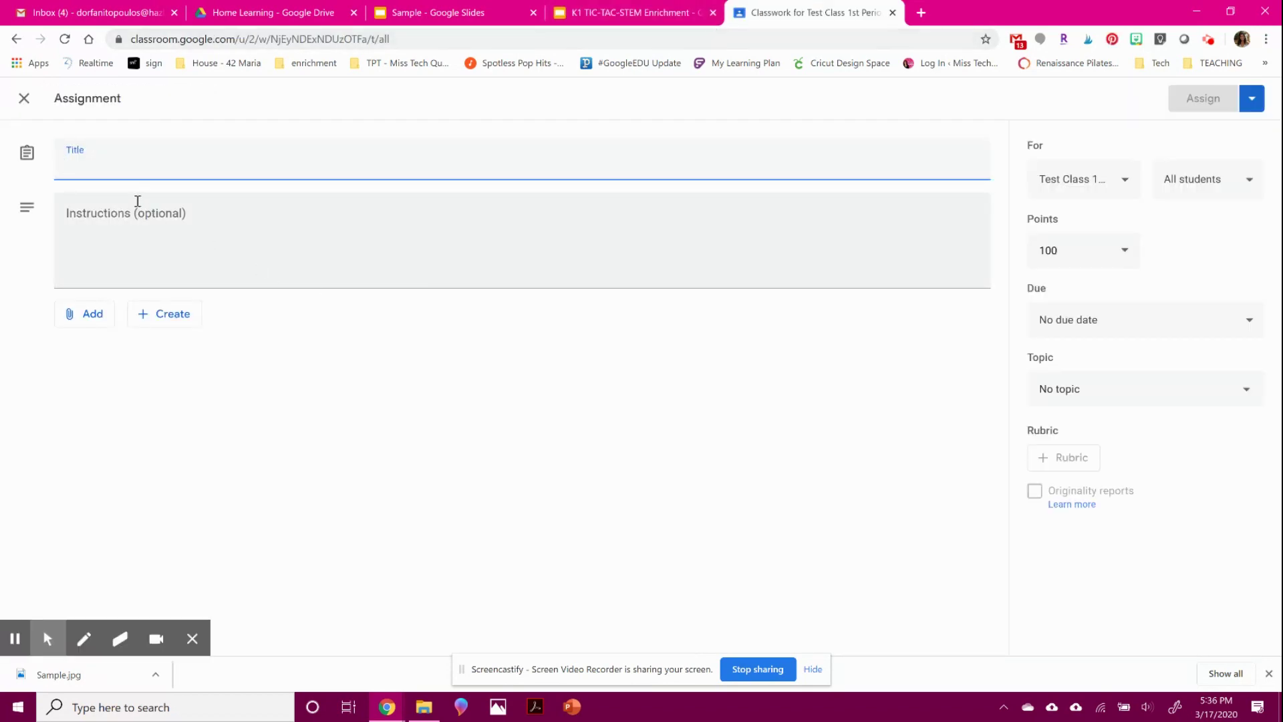
Step: Title the assignment 'STEM Activity' and attach the K1 TIC-TAC-STEM Enrichment slides from Drive
type("STEM Activity")
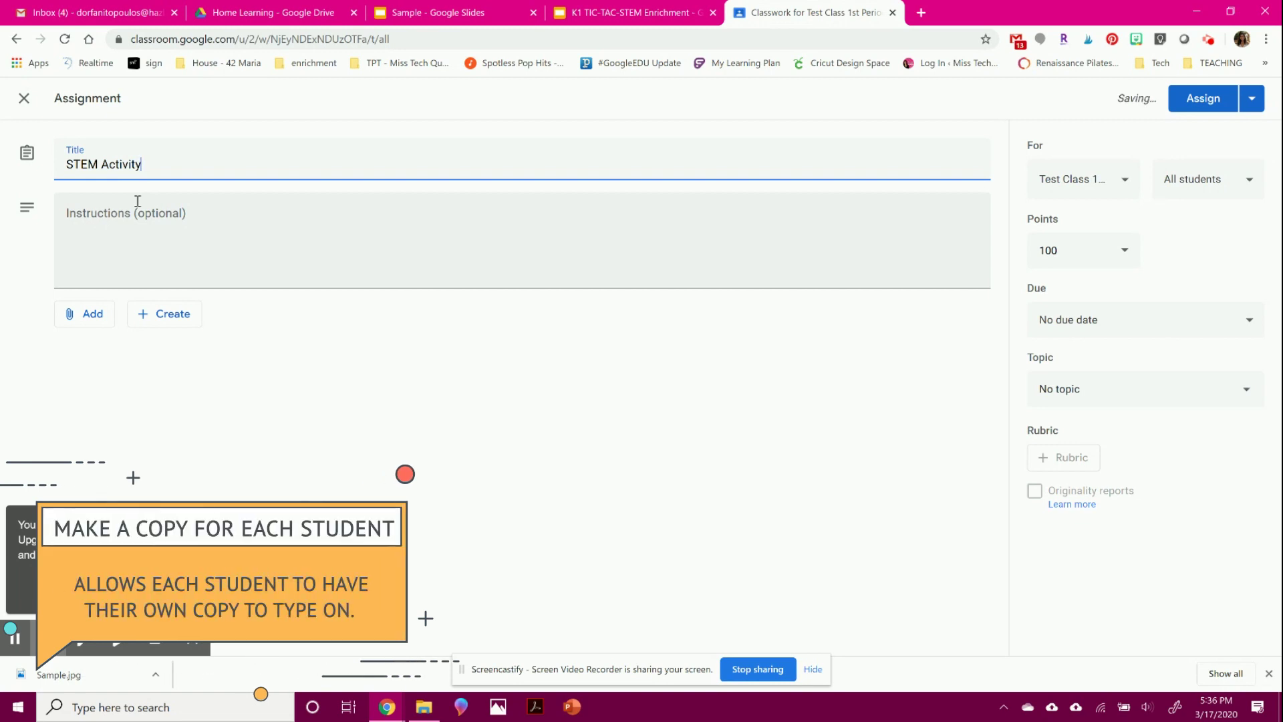
left_click(180, 256)
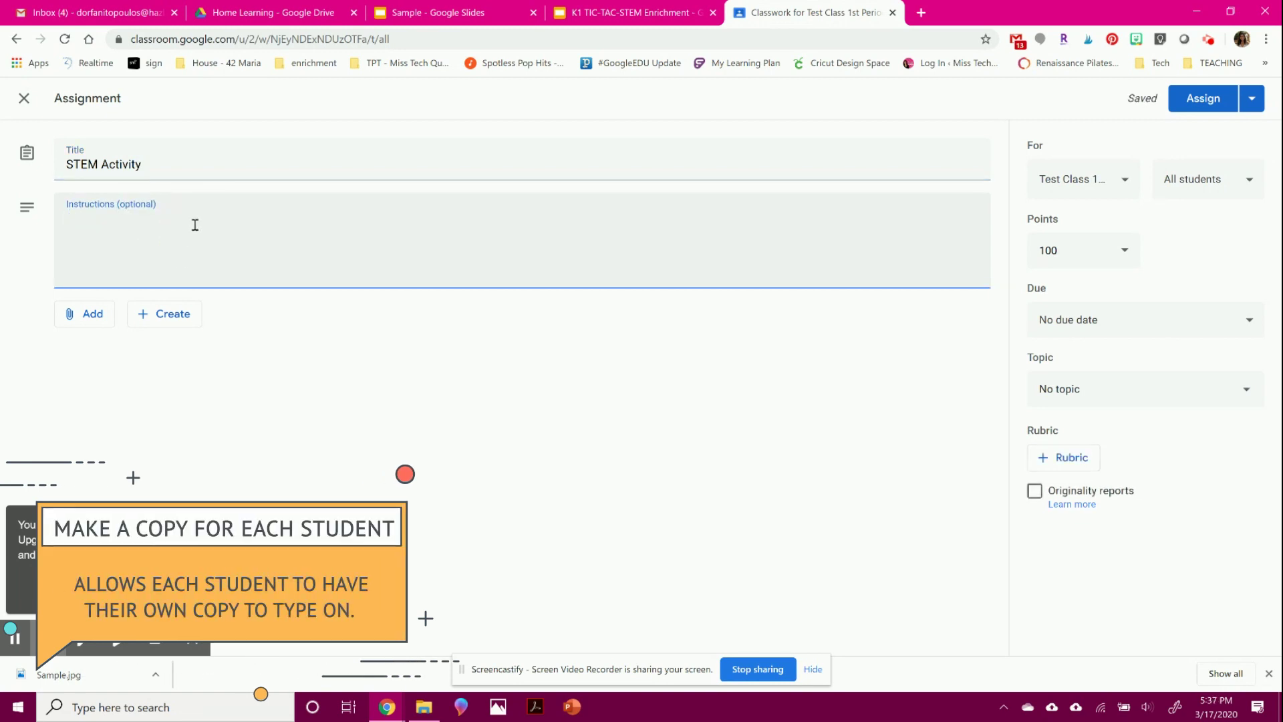
left_click(86, 324)
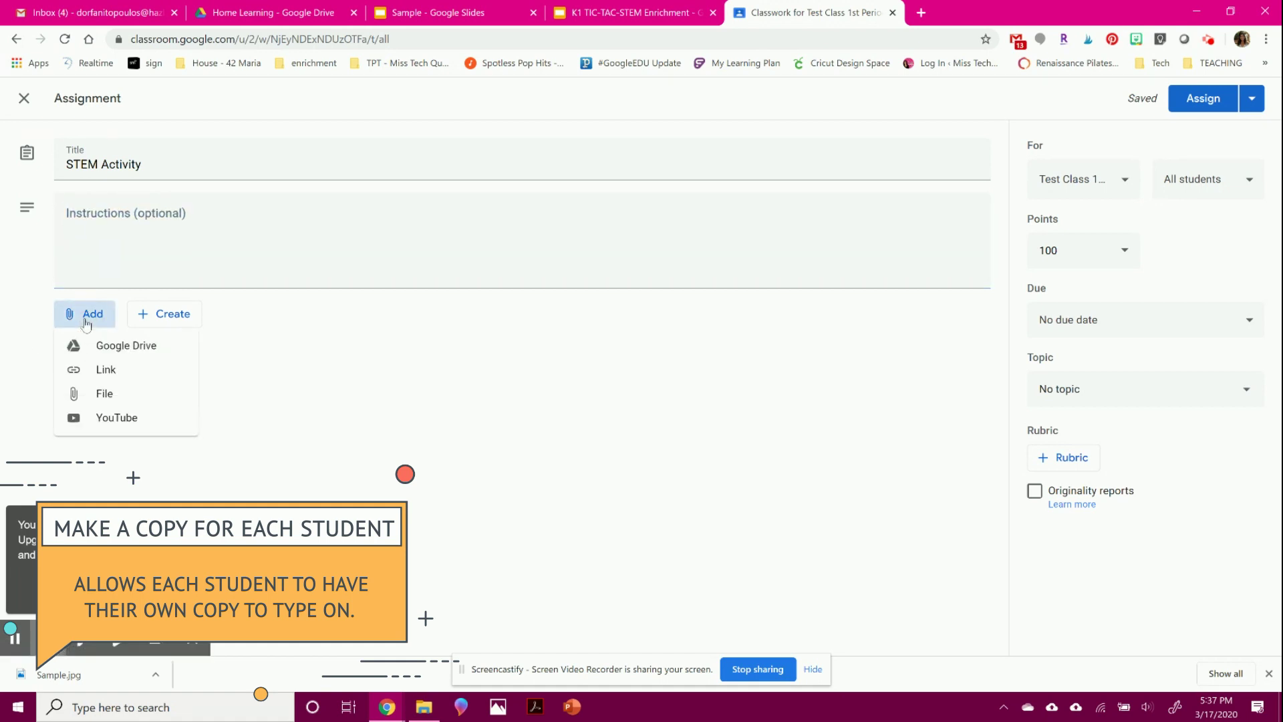
left_click(112, 348)
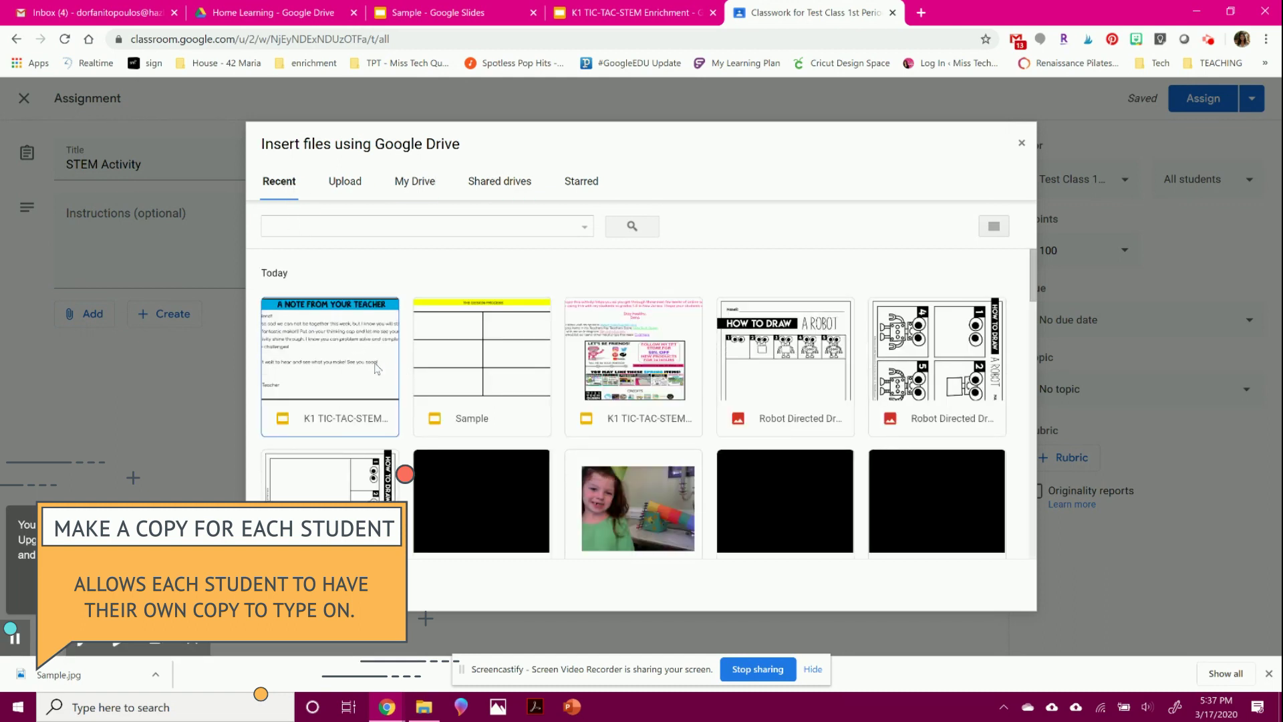
double_click(369, 366)
left_click(852, 371)
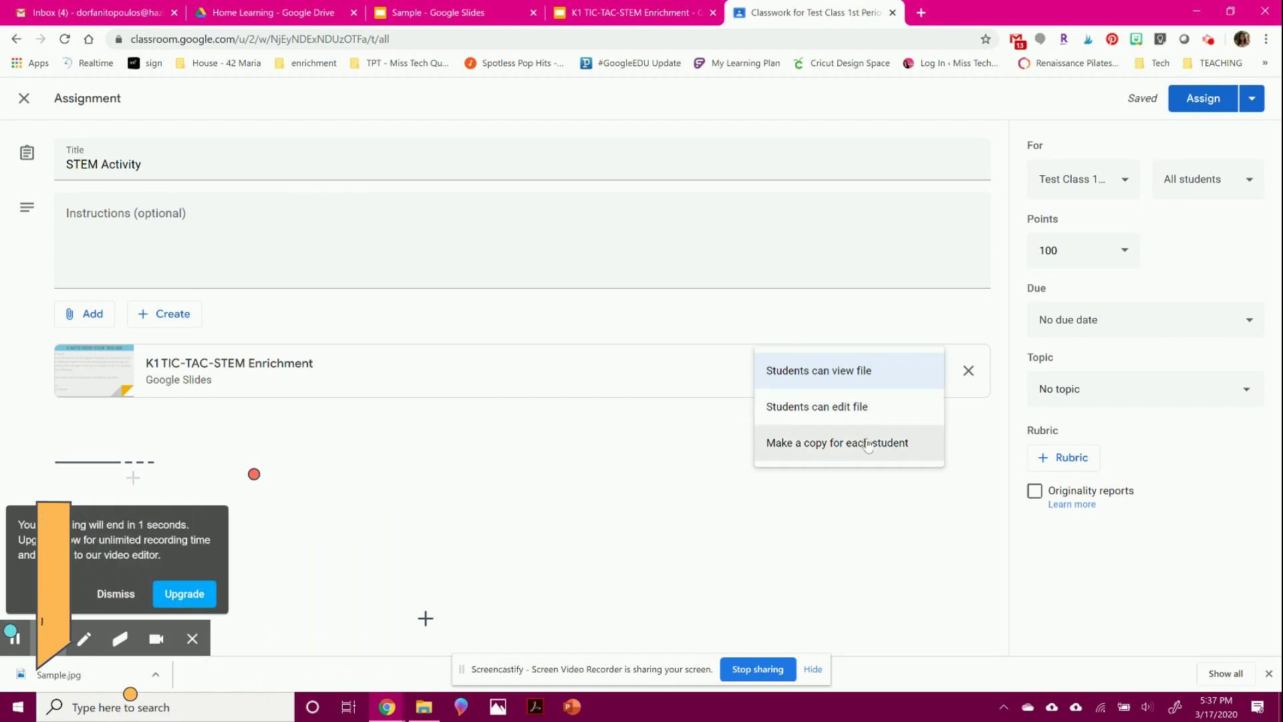
Step: Make a copy of the slides for each student, then create a new Google Docs file
left_click(836, 442)
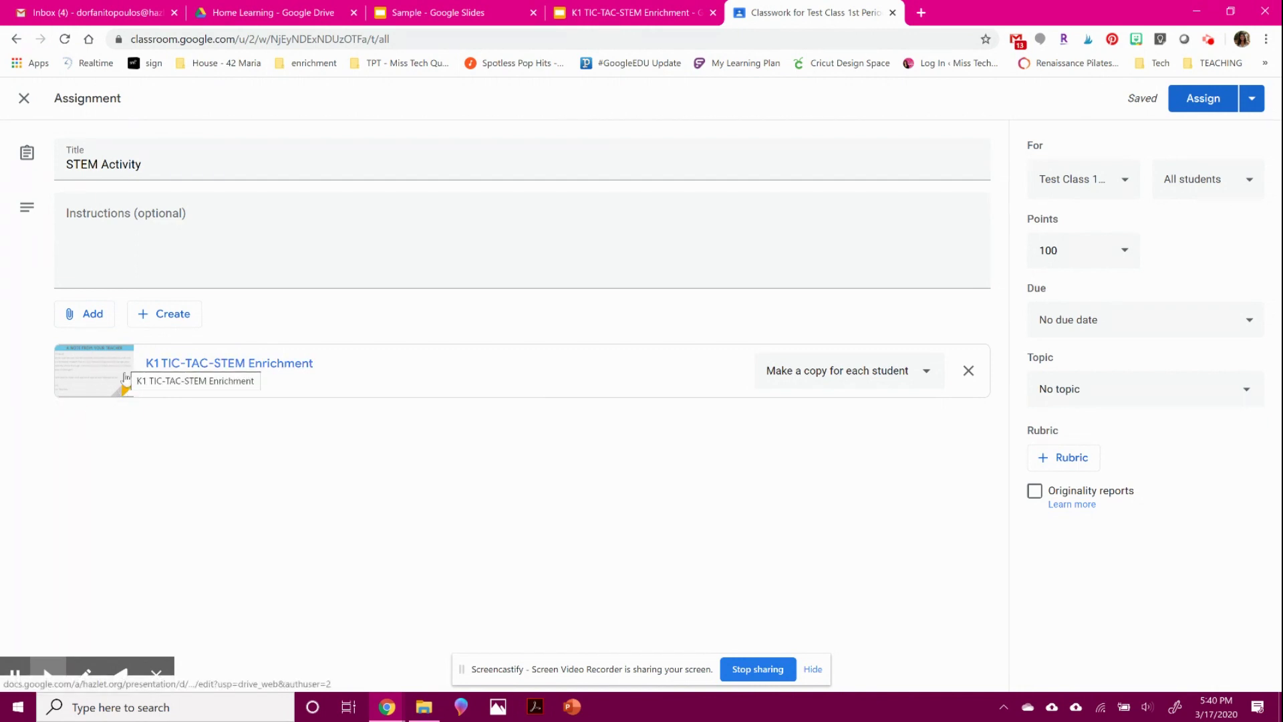
left_click(177, 324)
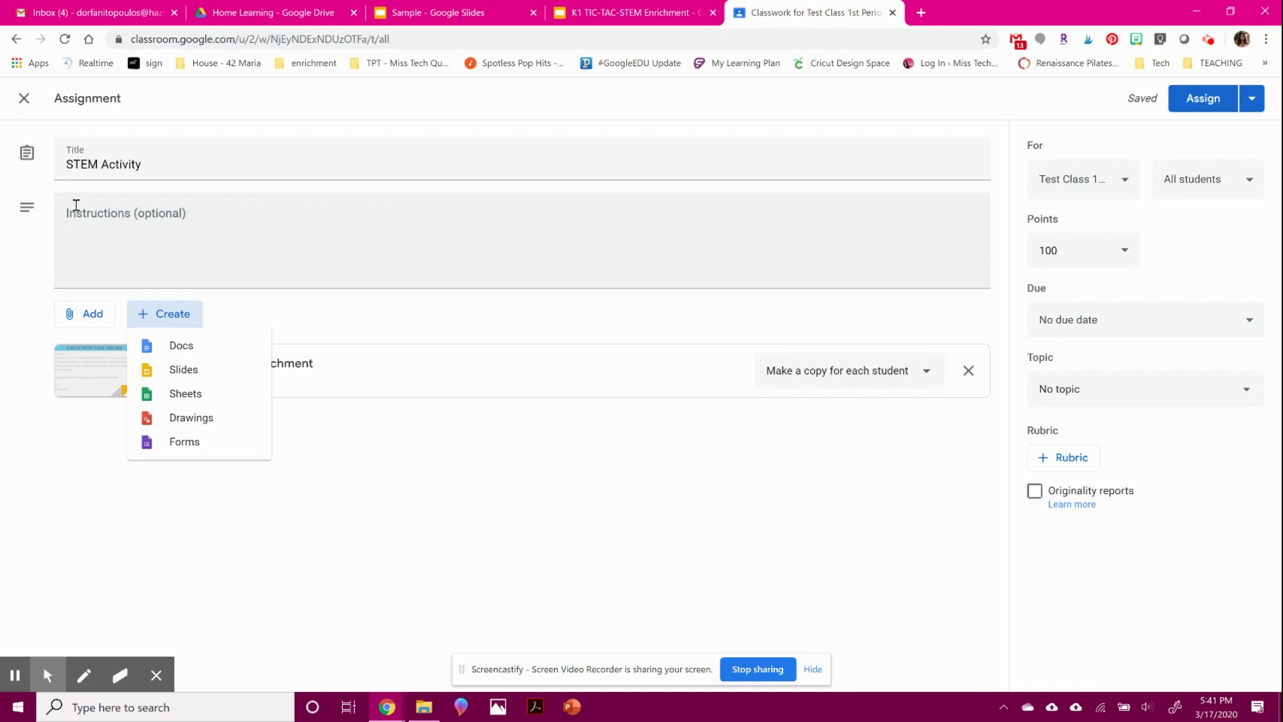
left_click(181, 352)
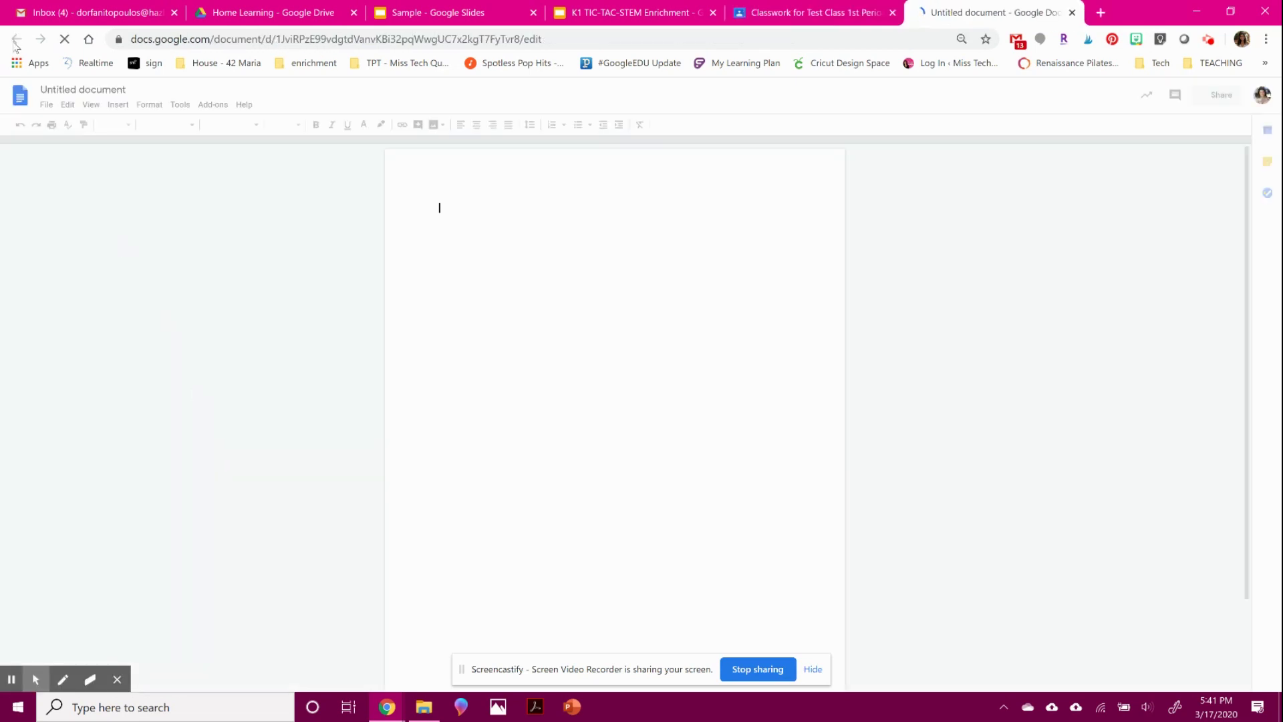
Step: Rename the new Untitled document to 'Favorite Movie'
left_click(88, 90)
double_click(88, 90)
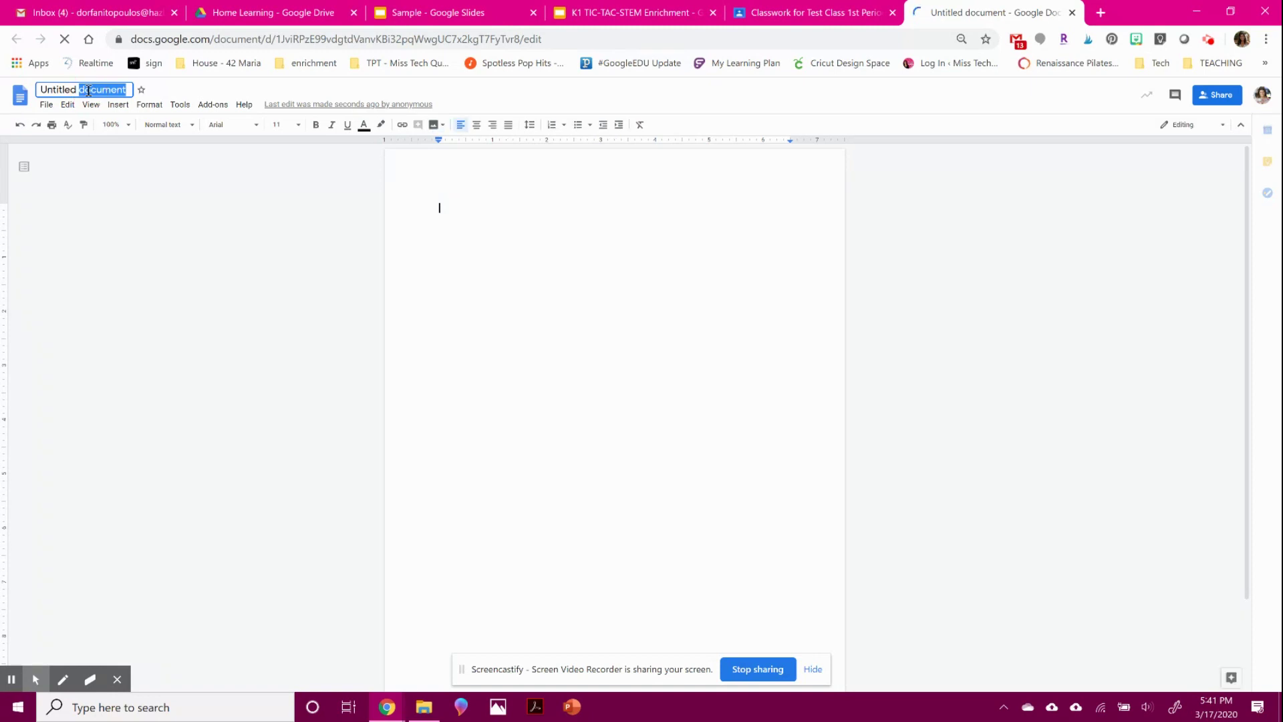
triple_click(88, 90)
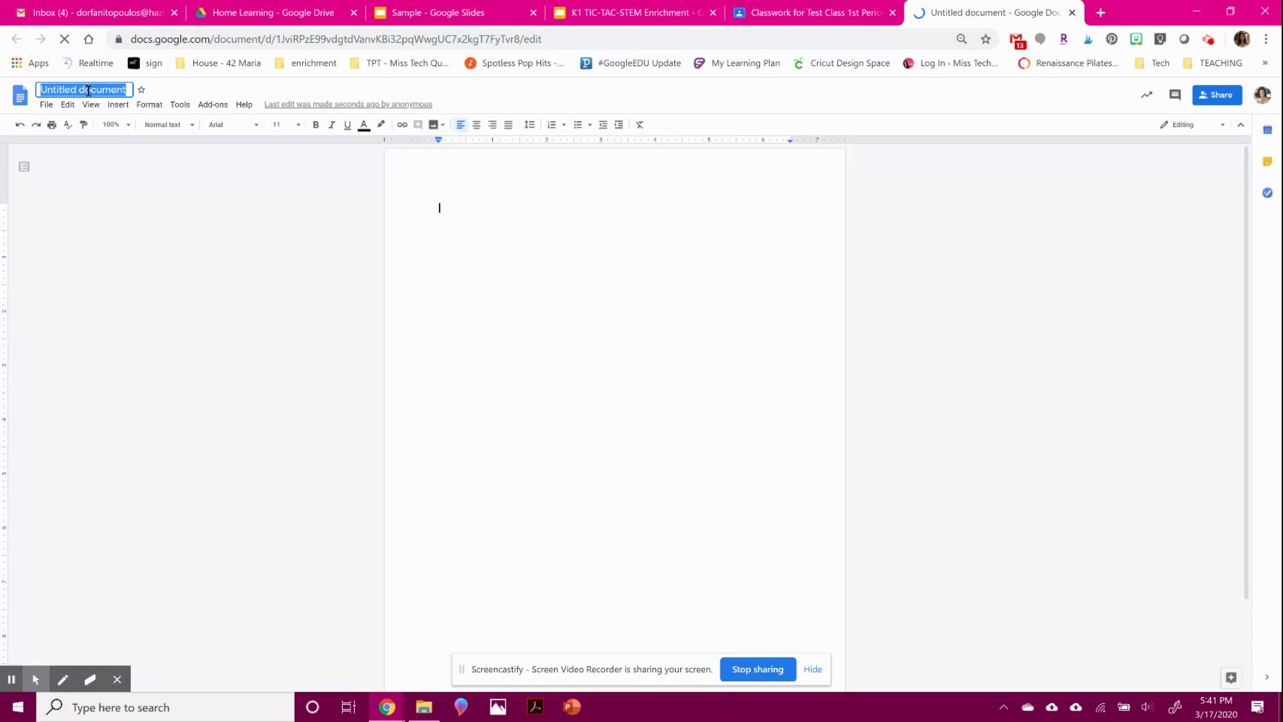
type("Favorite Mov")
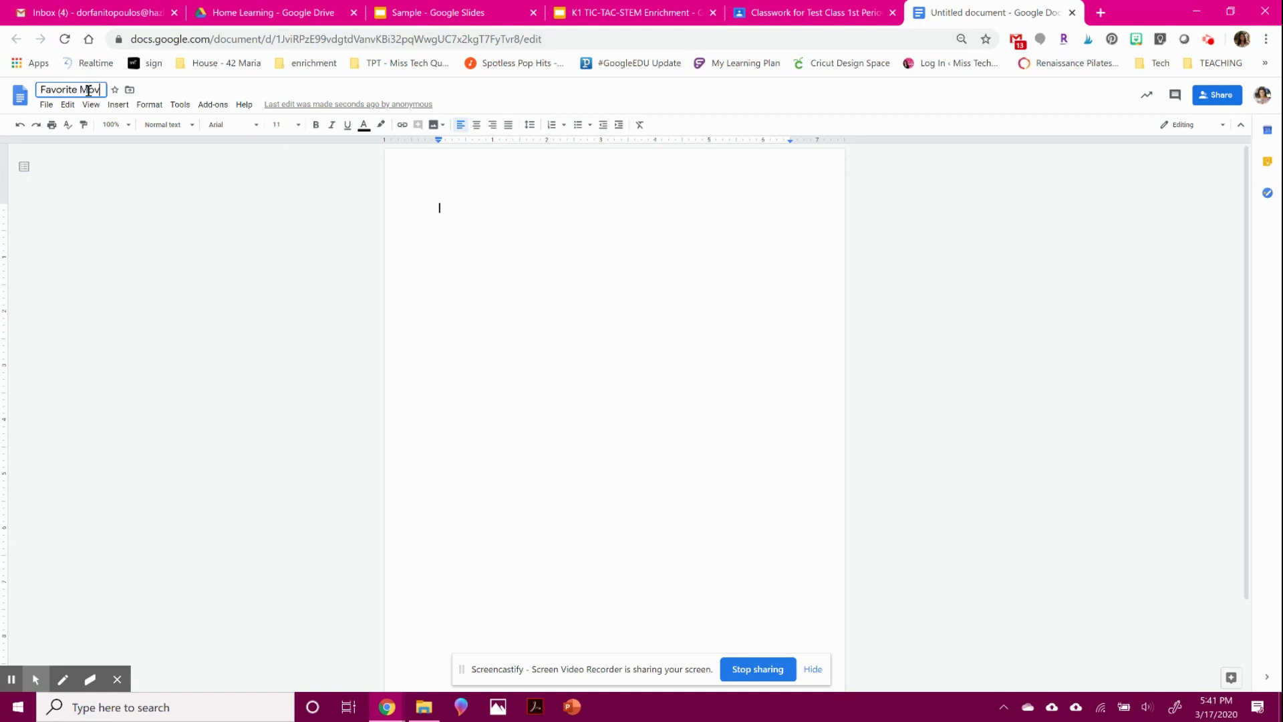
type("ie")
key("Return")
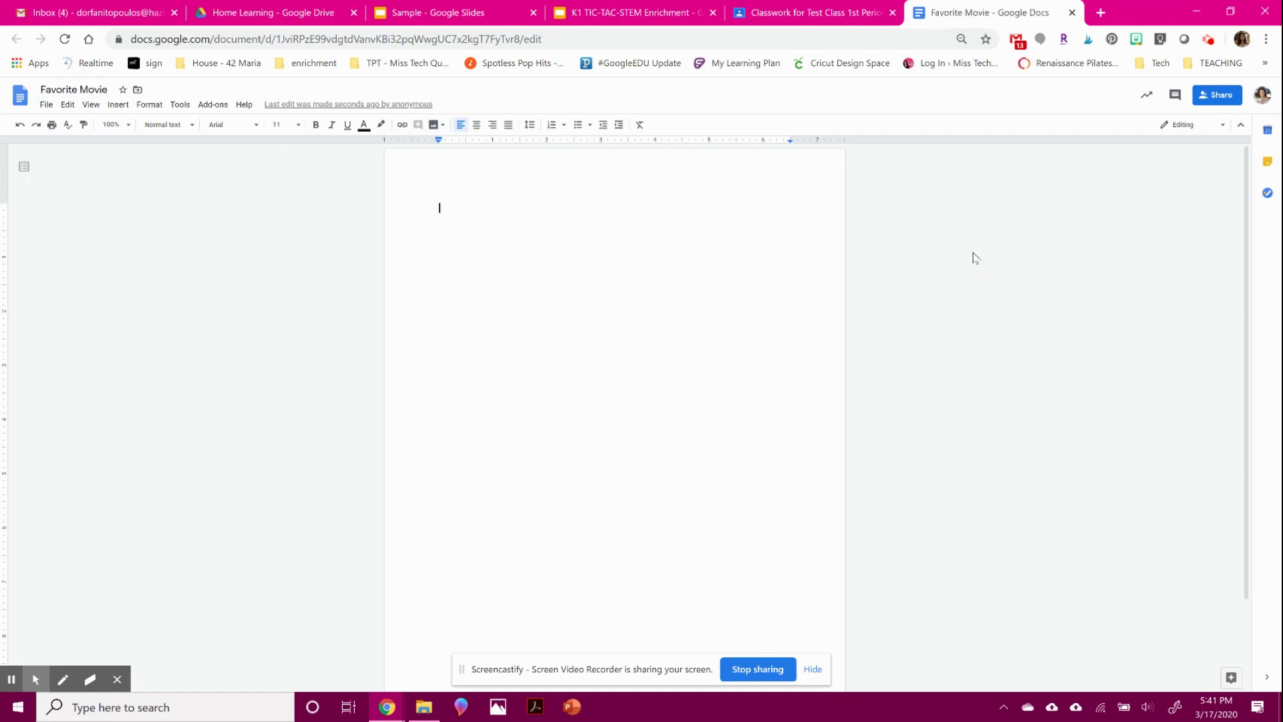
Step: Set the attached document to 'Make a copy for each student'
left_click(1071, 12)
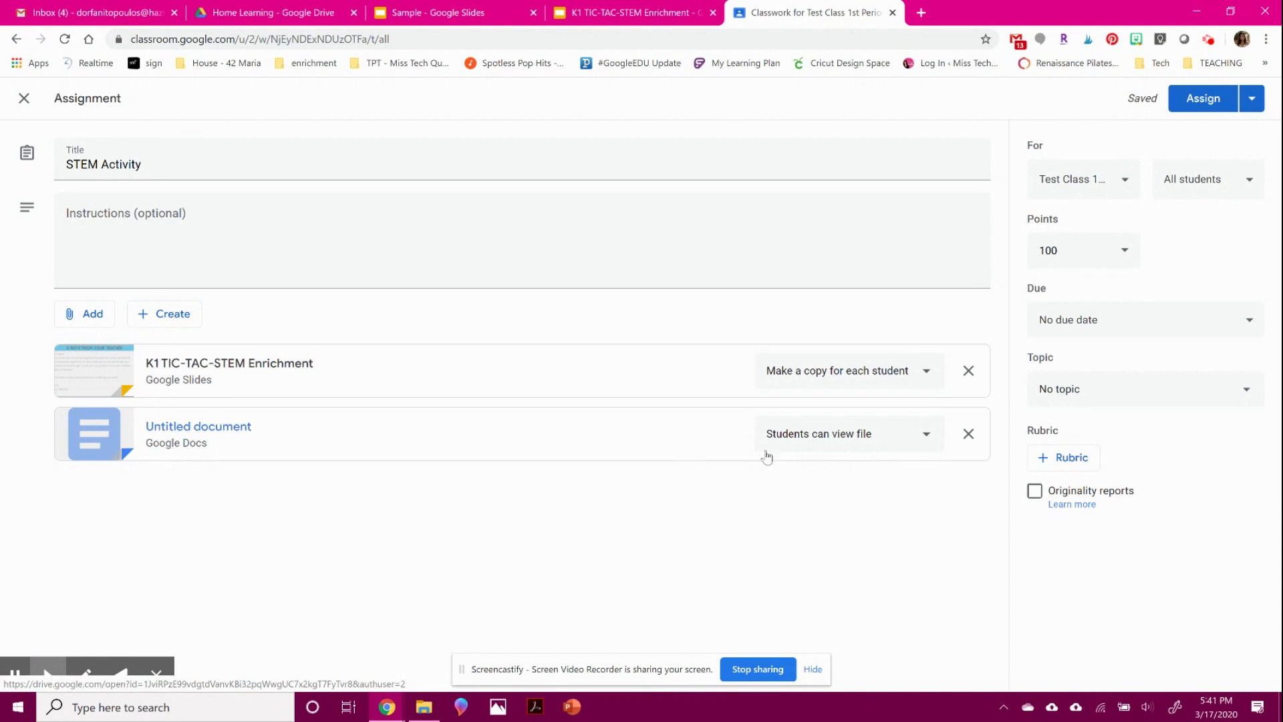
left_click(765, 447)
left_click(817, 516)
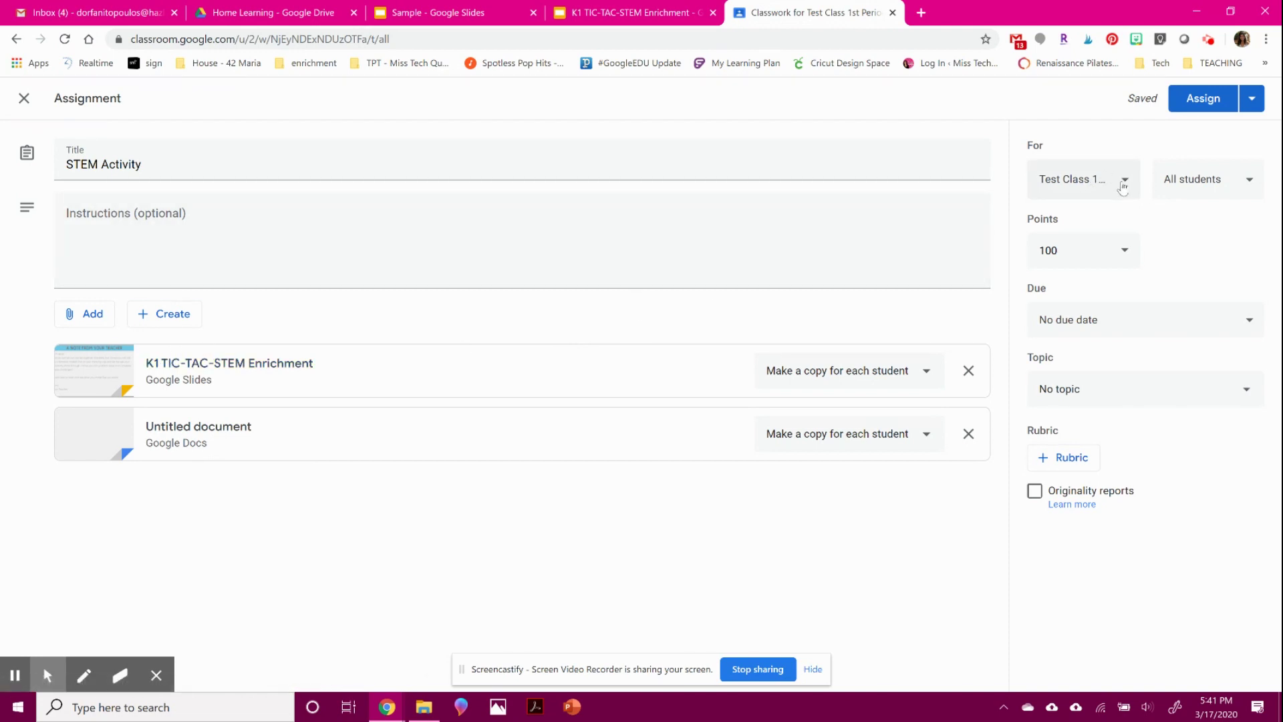
Step: Limit the assignment to just two students in the student list
left_click(1211, 182)
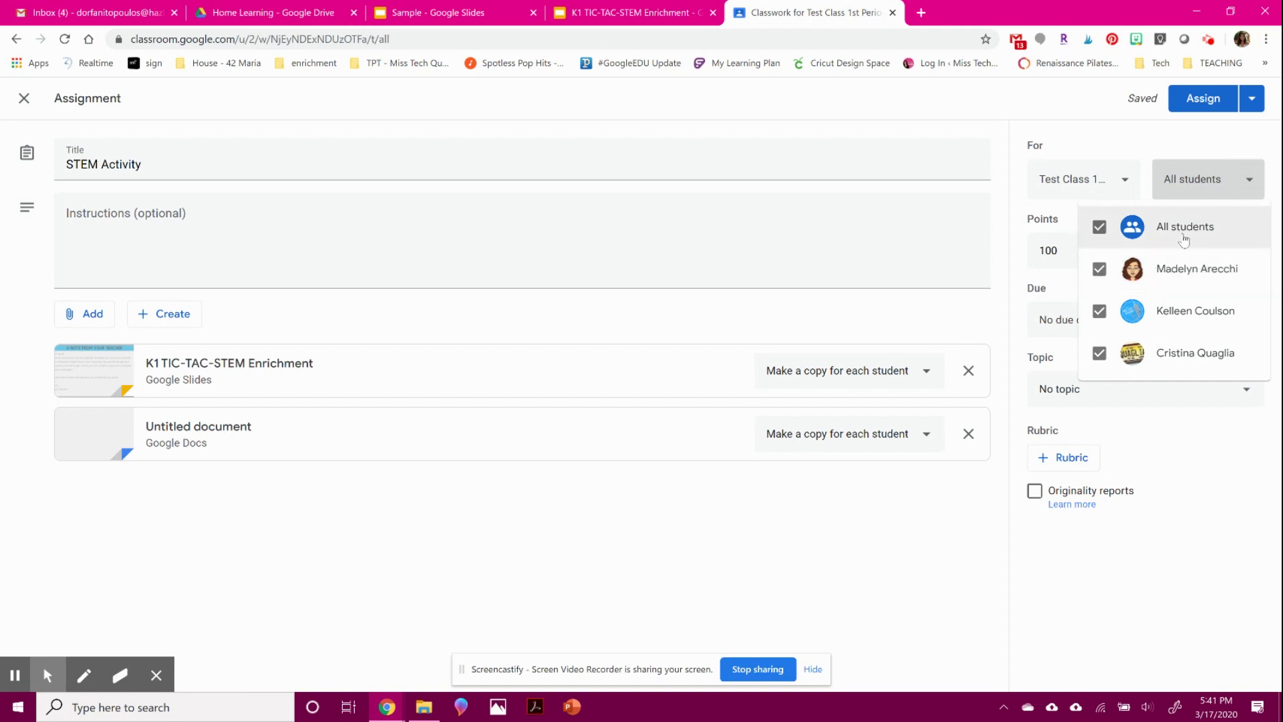
left_click(1187, 192)
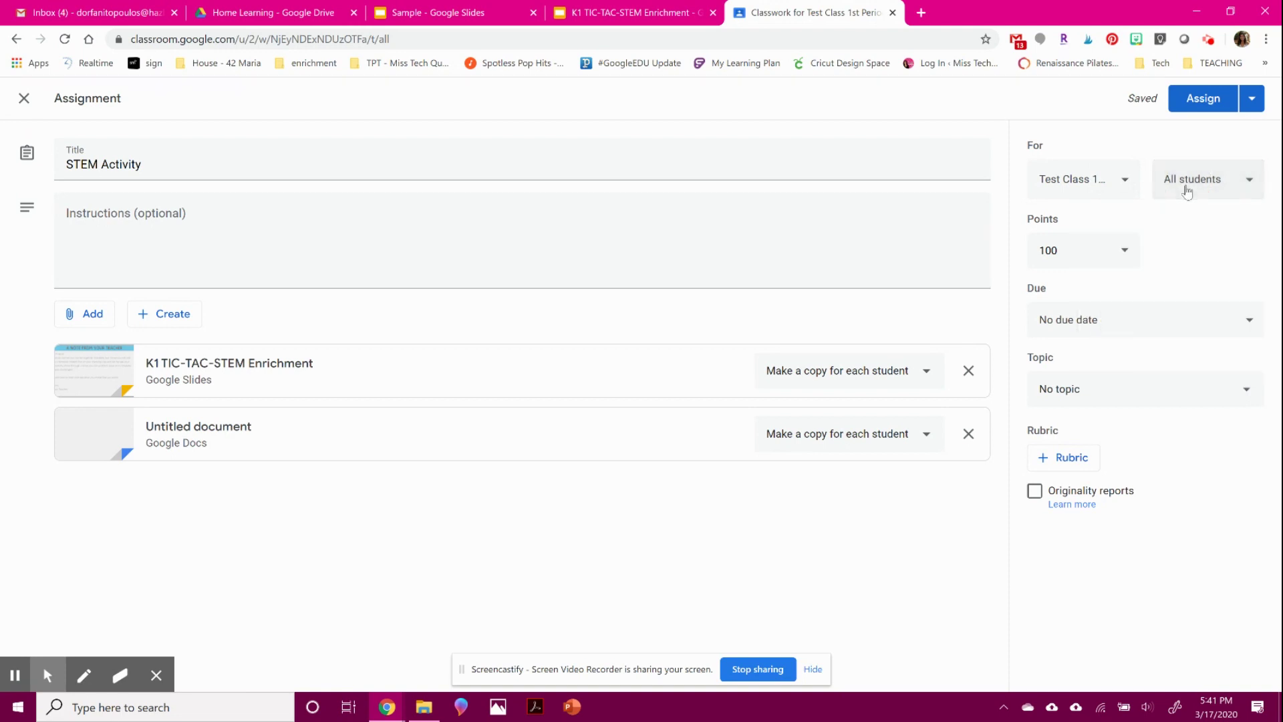
left_click(1200, 179)
left_click(1201, 182)
left_click(1201, 182)
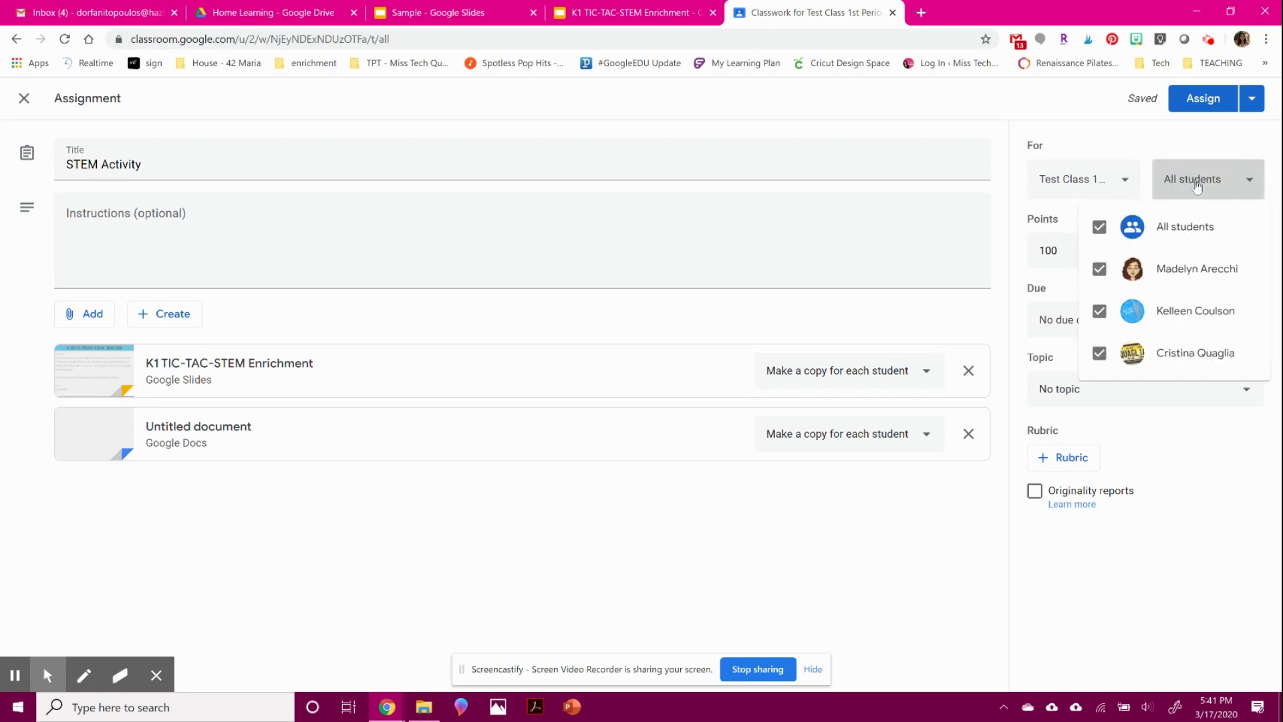
left_click(1099, 311)
left_click(1102, 355)
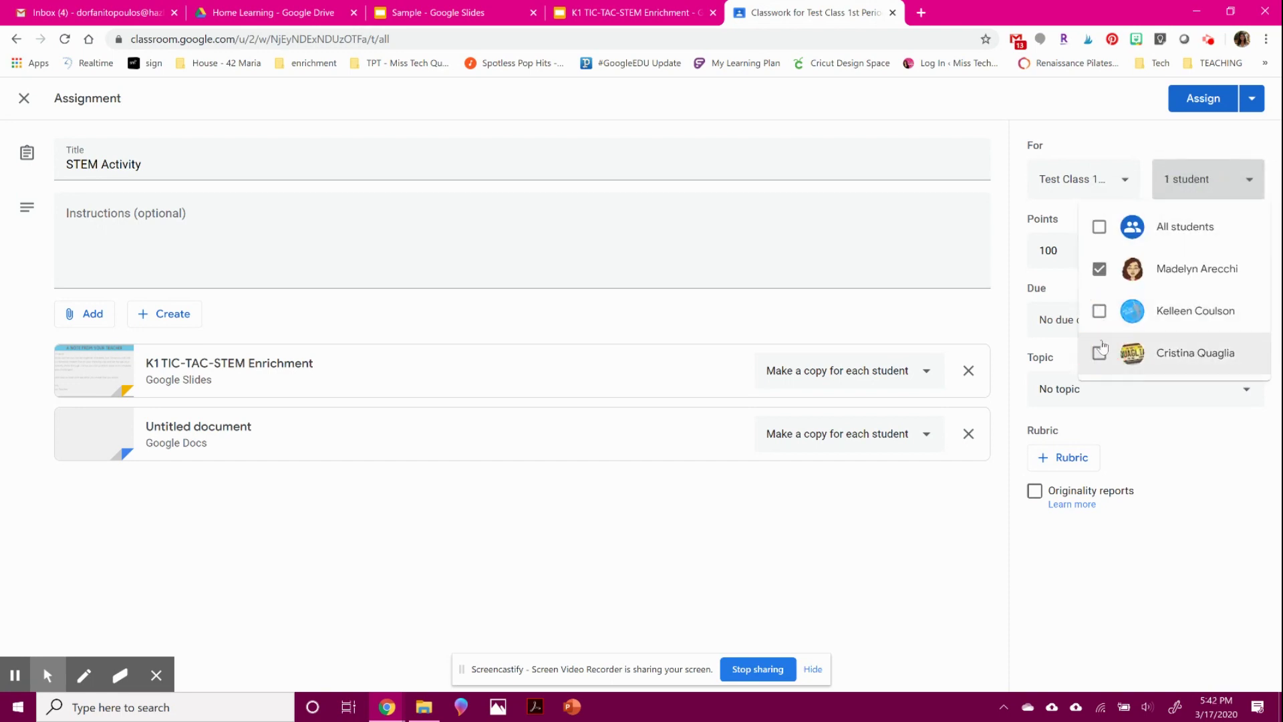
left_click(1101, 312)
left_click(1169, 128)
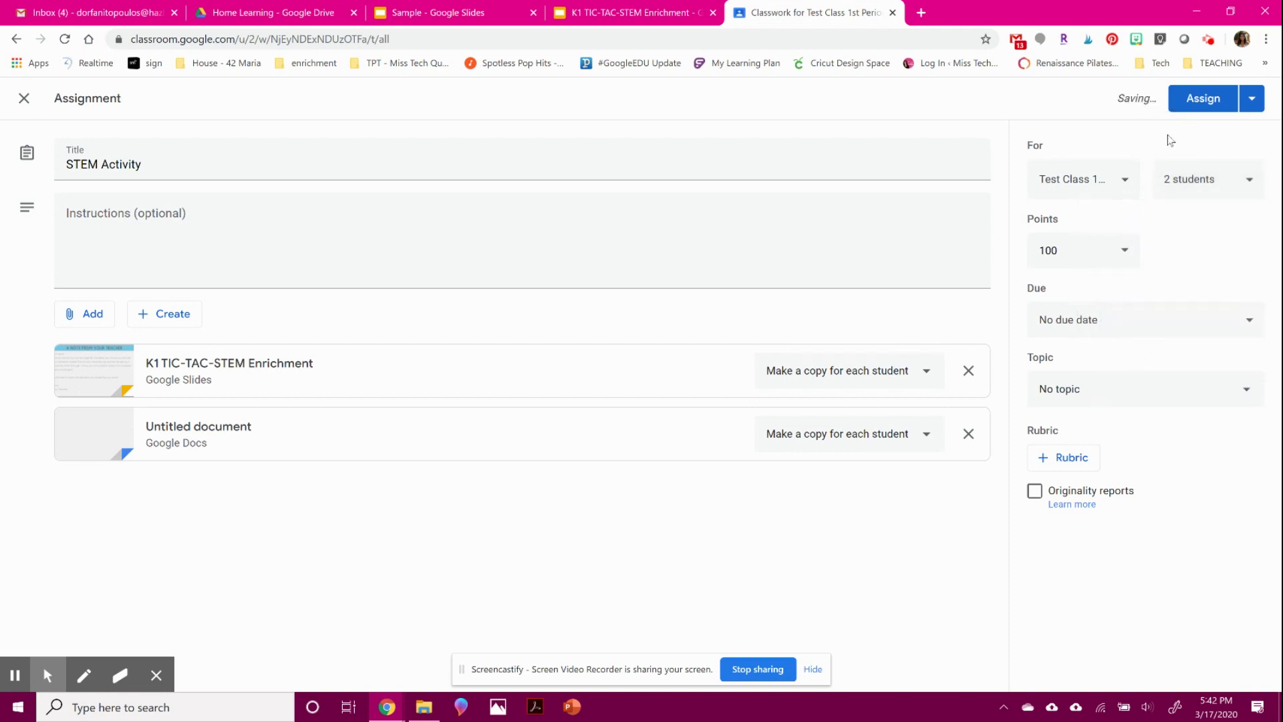
left_click(1064, 240)
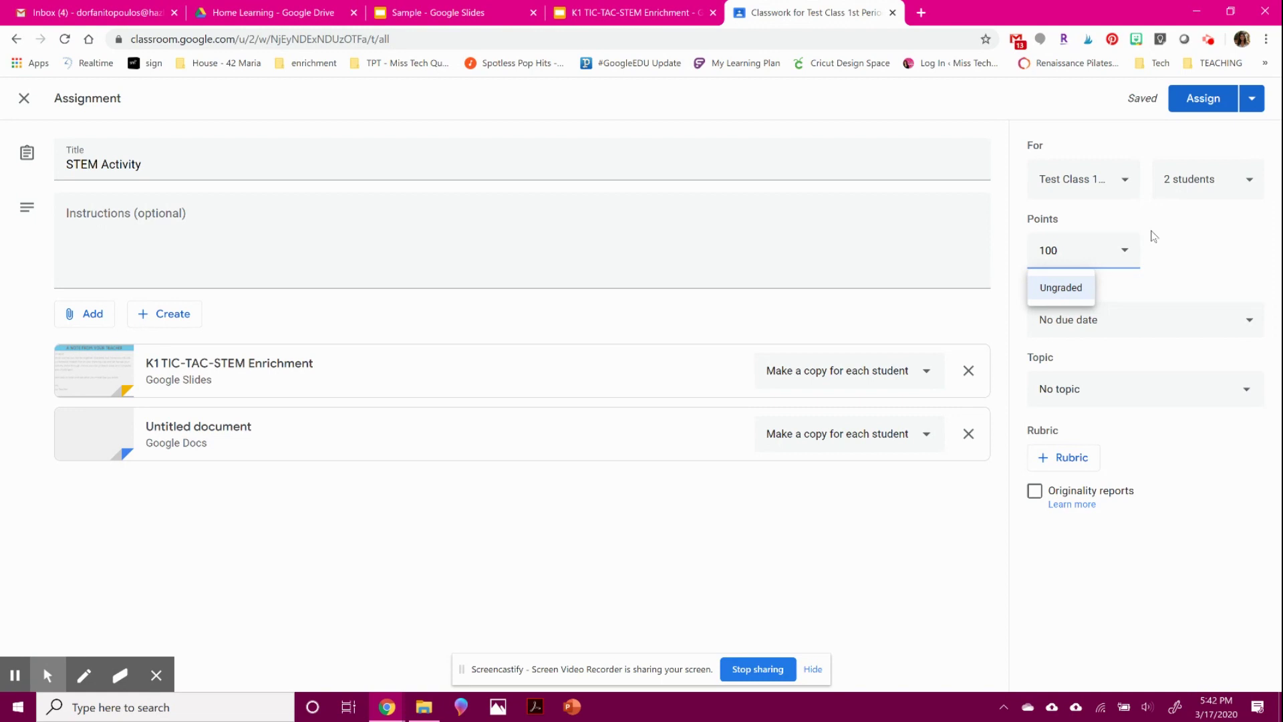
Step: Make the assignment worth 10 points and due on March 20
left_click_drag(1089, 250, 1000, 252)
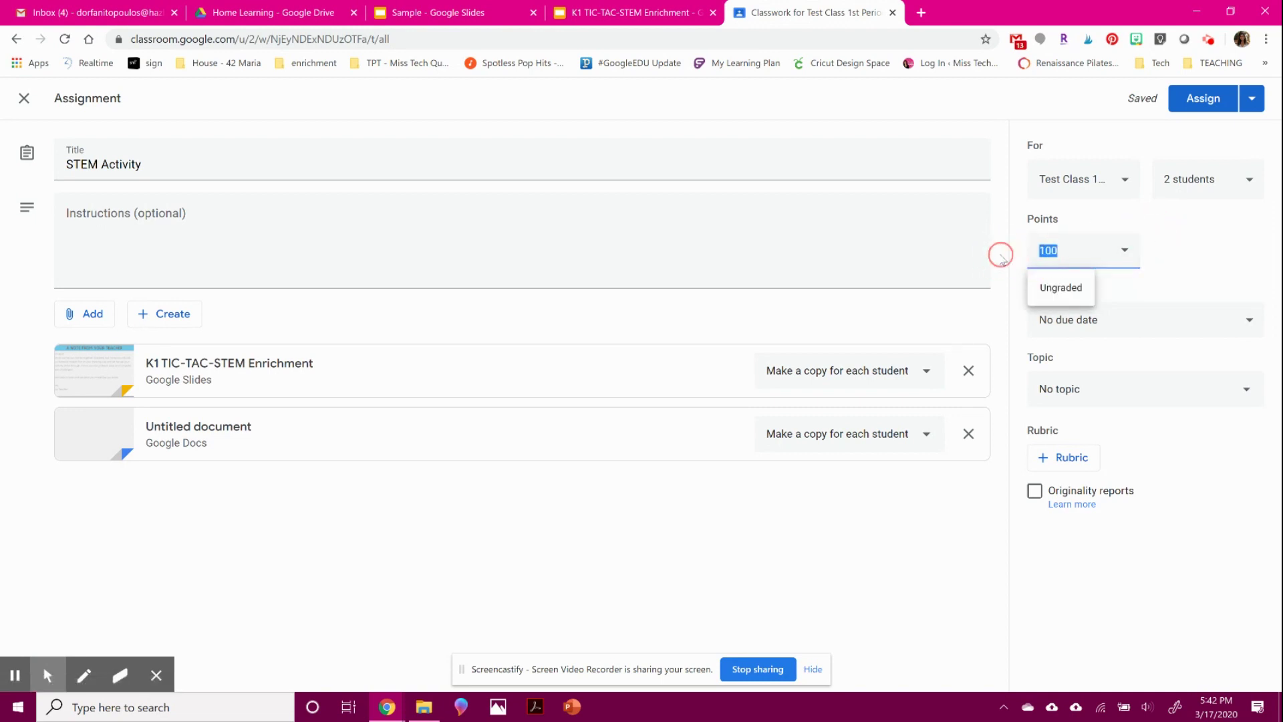
type("1")
left_click(1206, 267)
left_click(1087, 302)
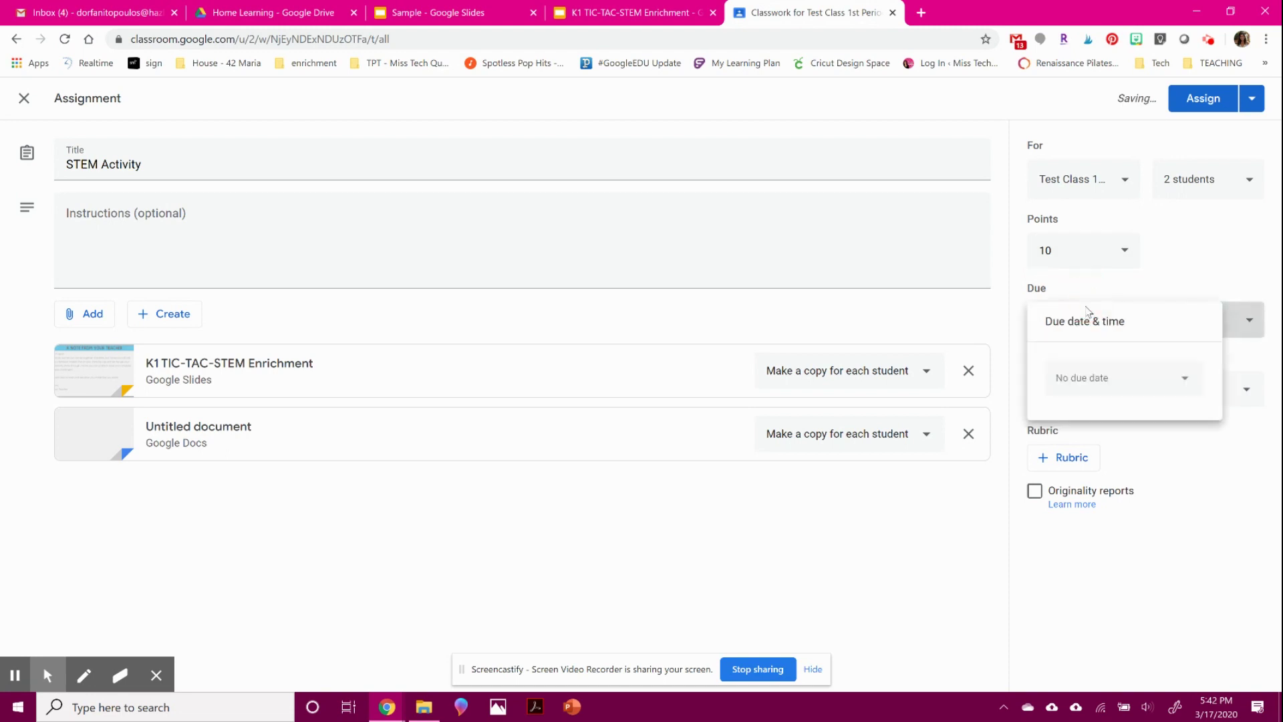
left_click(1121, 381)
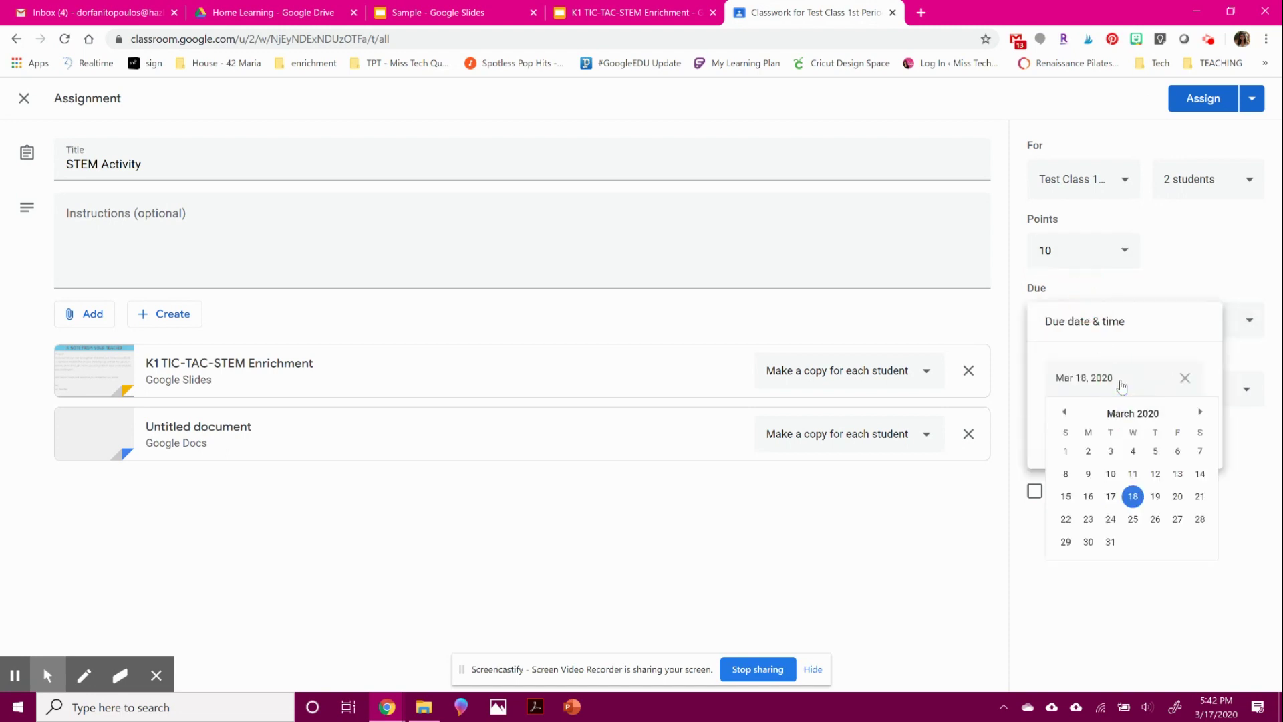
left_click(1176, 496)
left_click(1178, 255)
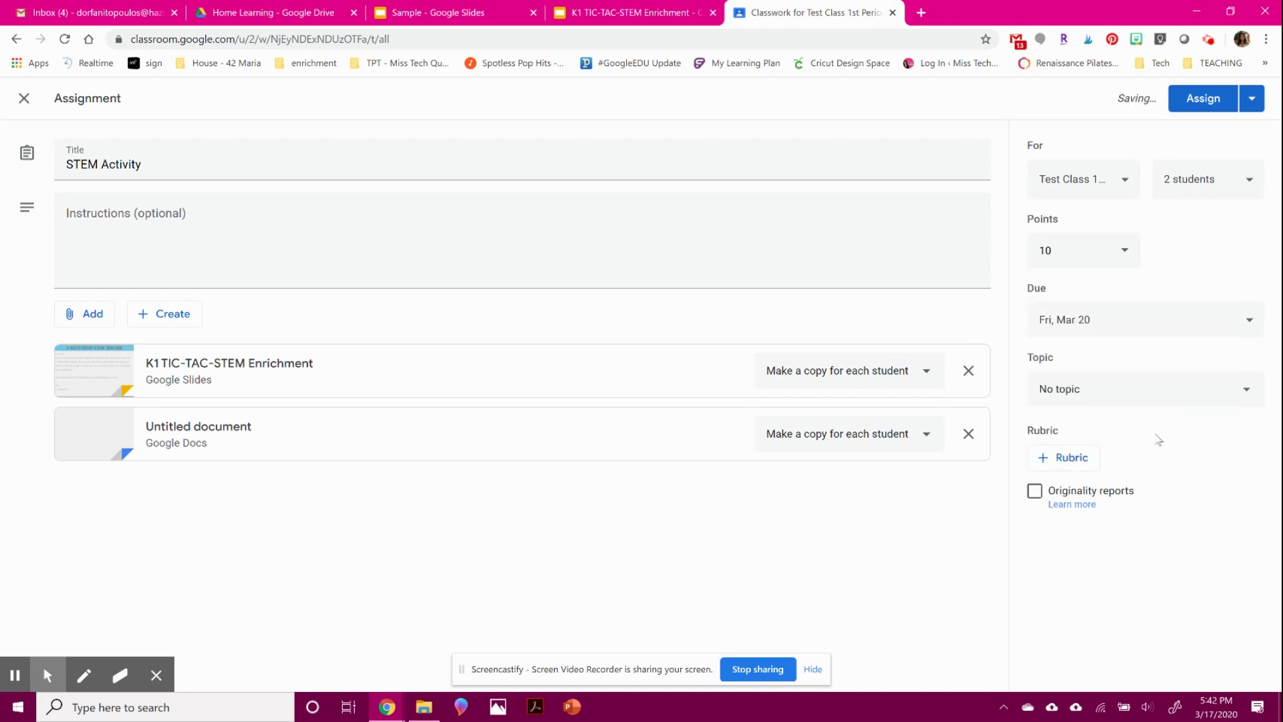
Step: File the assignment under a newly created Enrichment topic
left_click(1136, 395)
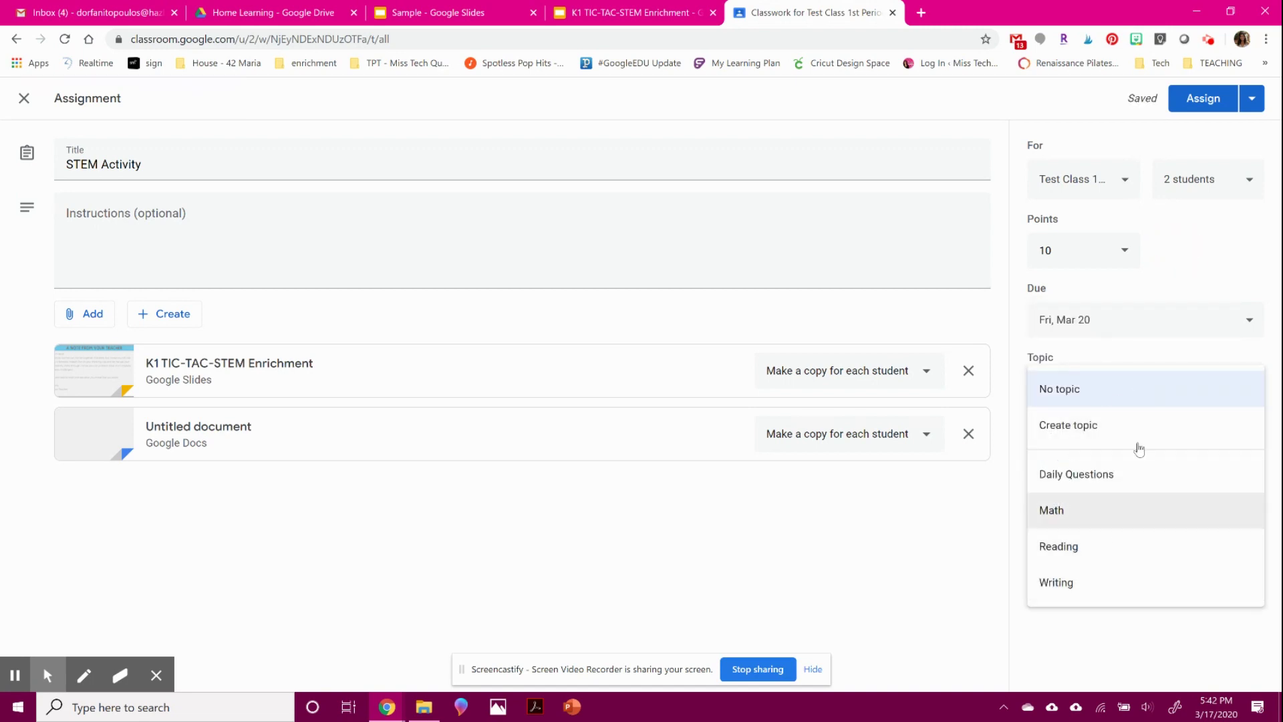
left_click(1111, 428)
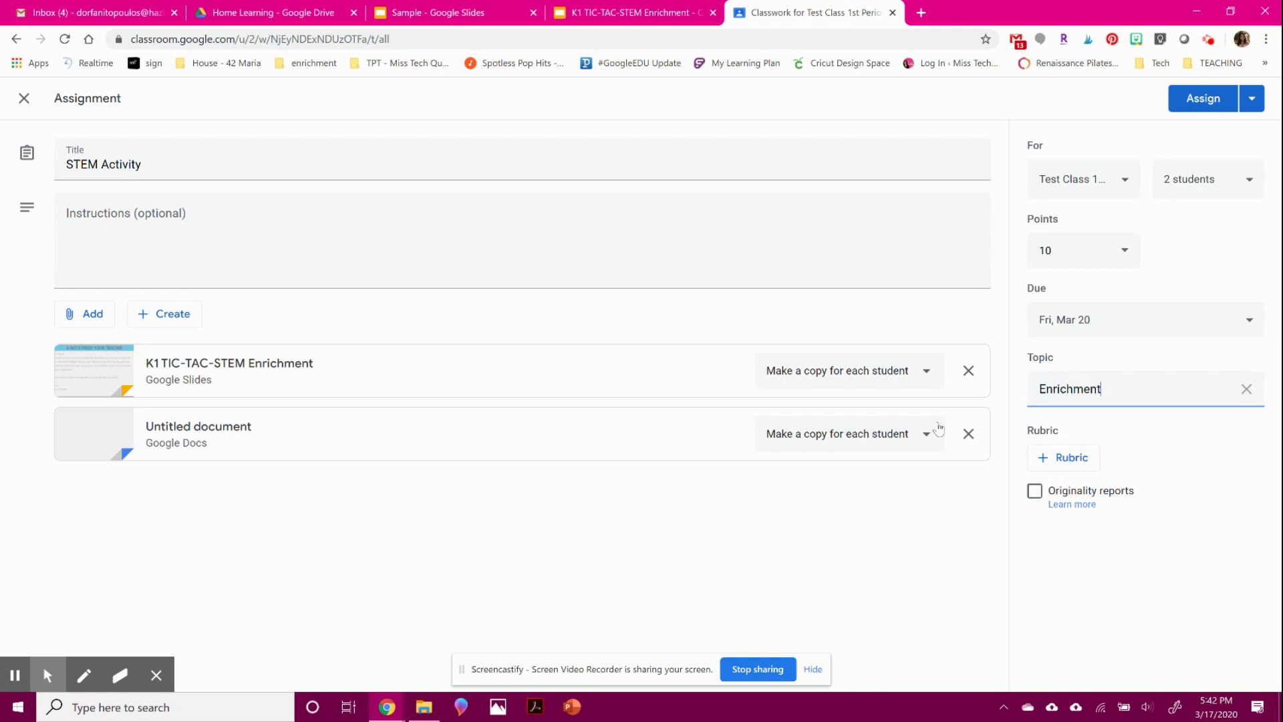
left_click(1220, 538)
Step: Post STEM Activity immediately after cancelling the March 18 schedule option
left_click(1250, 98)
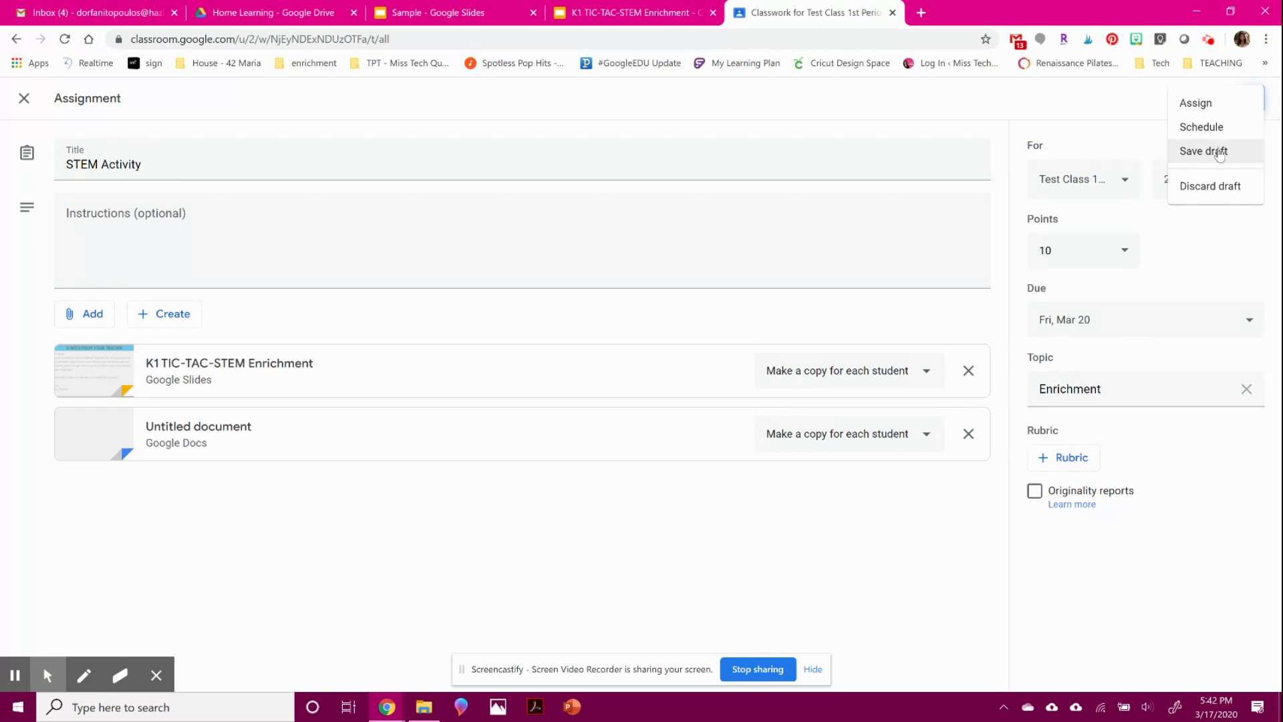
left_click(1206, 127)
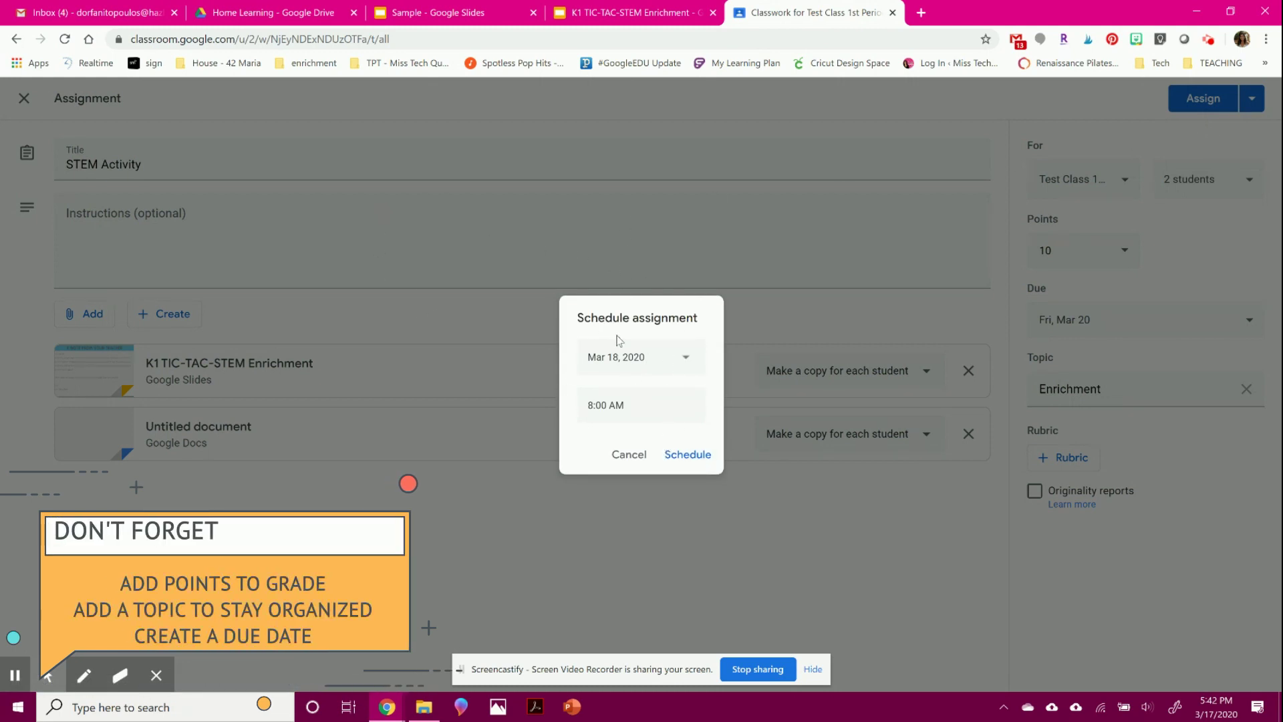
left_click(688, 358)
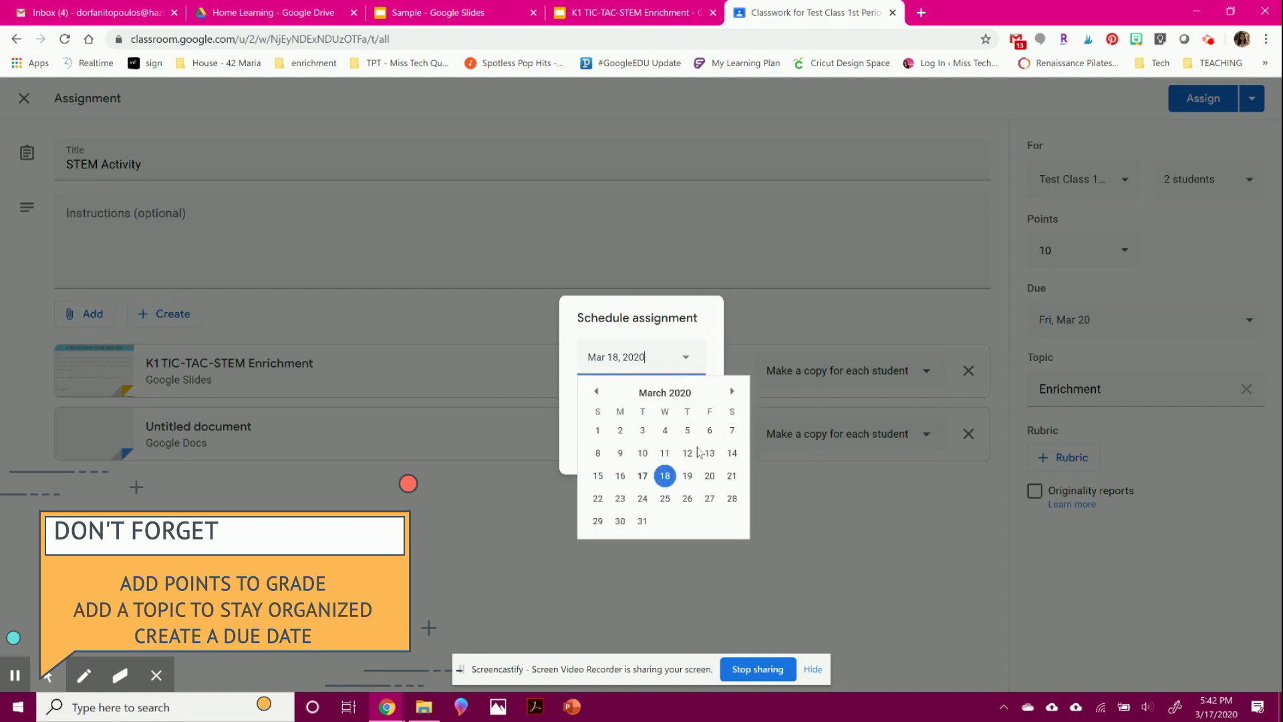
left_click(648, 309)
left_click(637, 456)
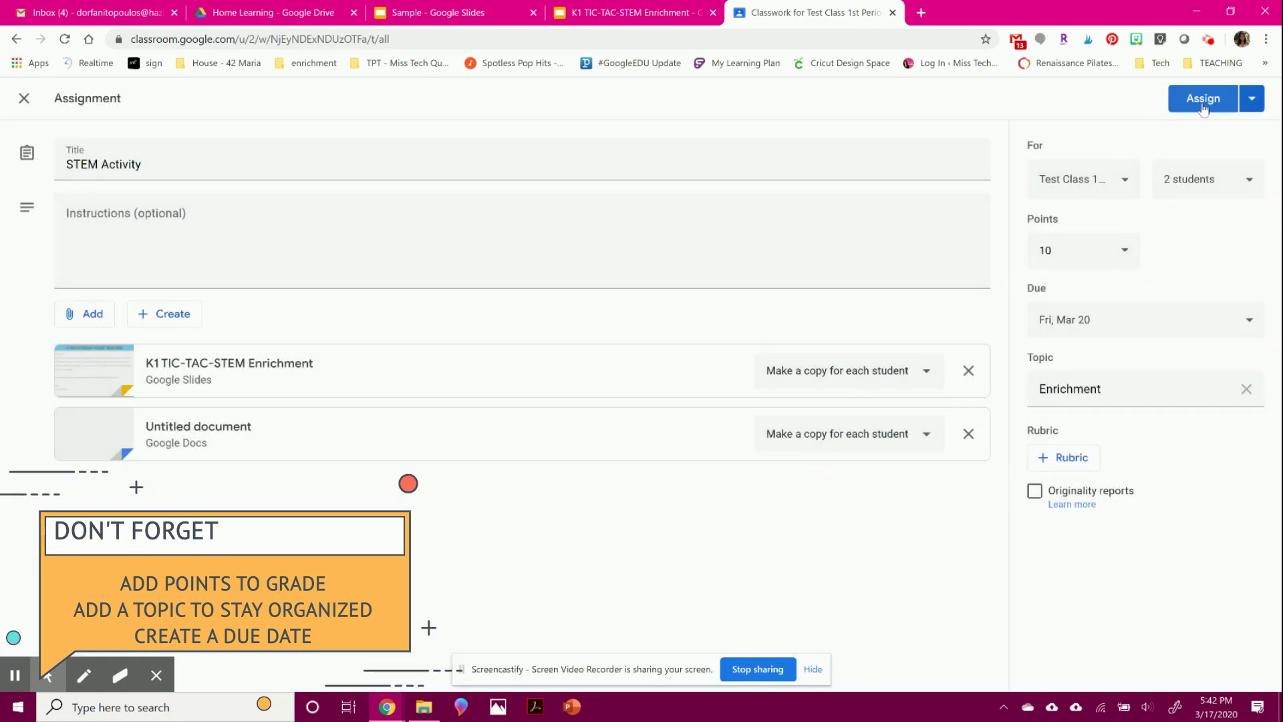
left_click(1197, 100)
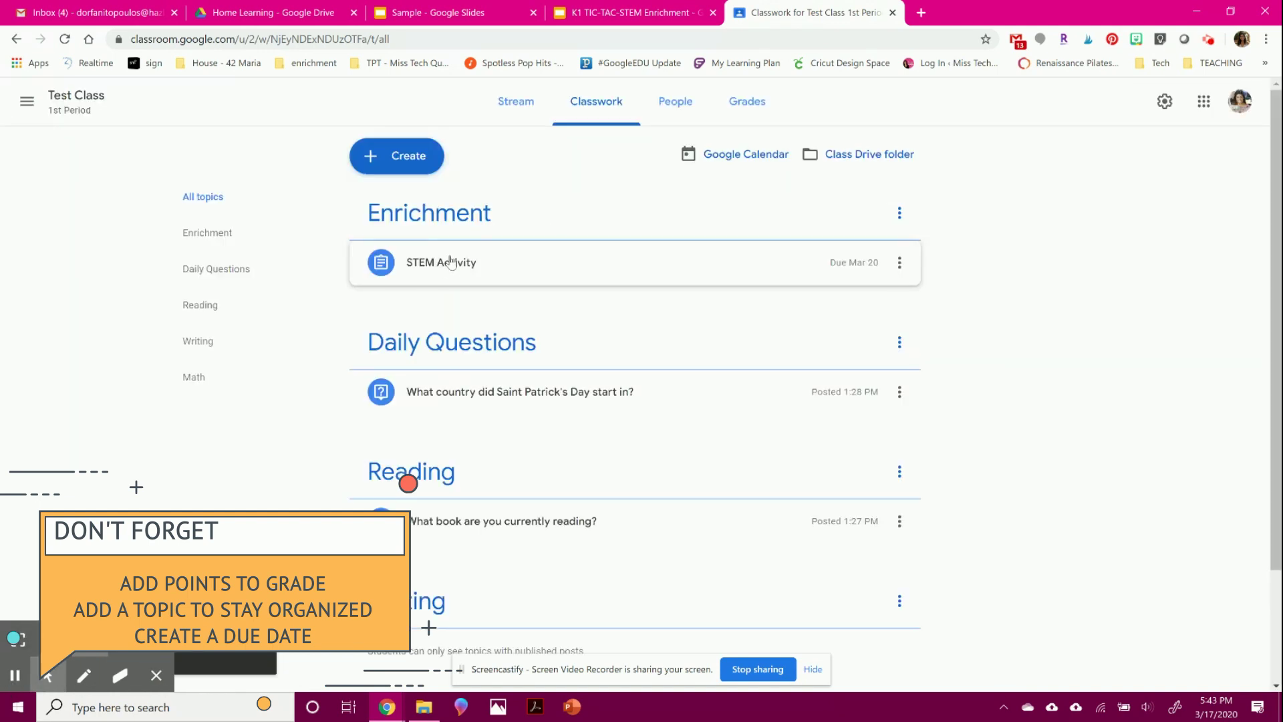
Step: Expand the STEM Activity, Saint Patrick's Day and Reading question cards to review their details
left_click(451, 262)
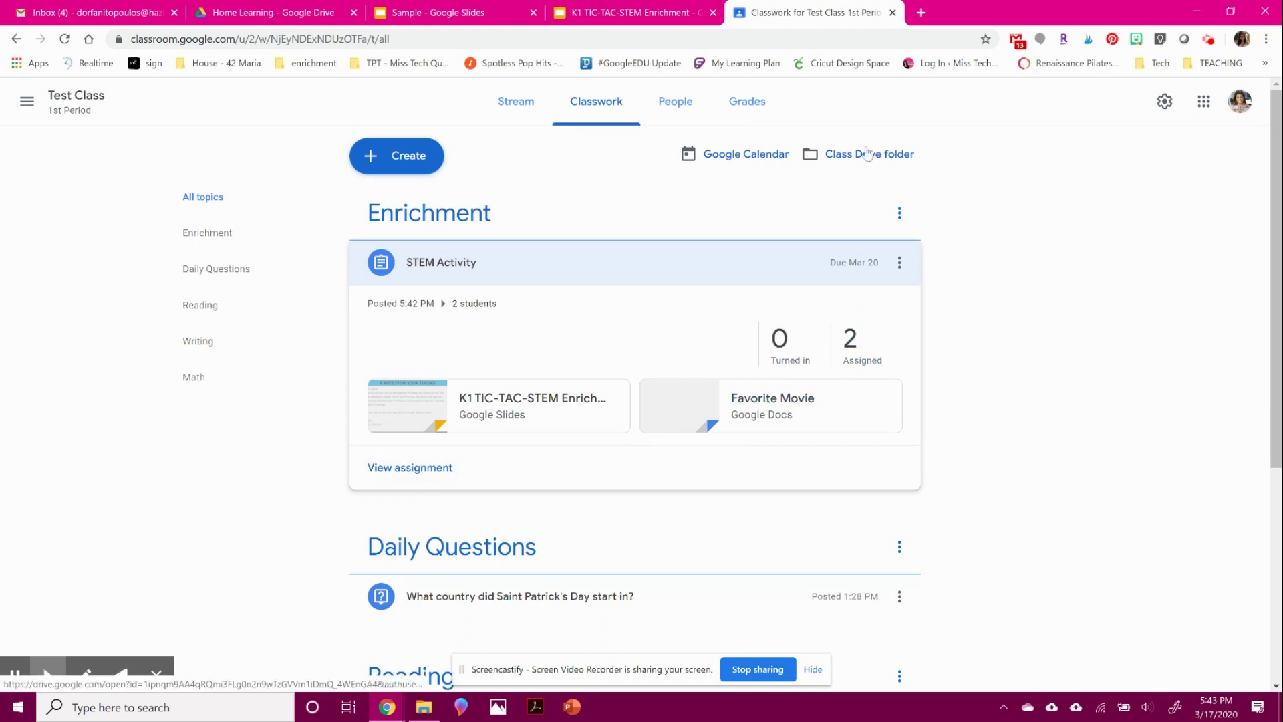
scroll(668, 163, "down", 5)
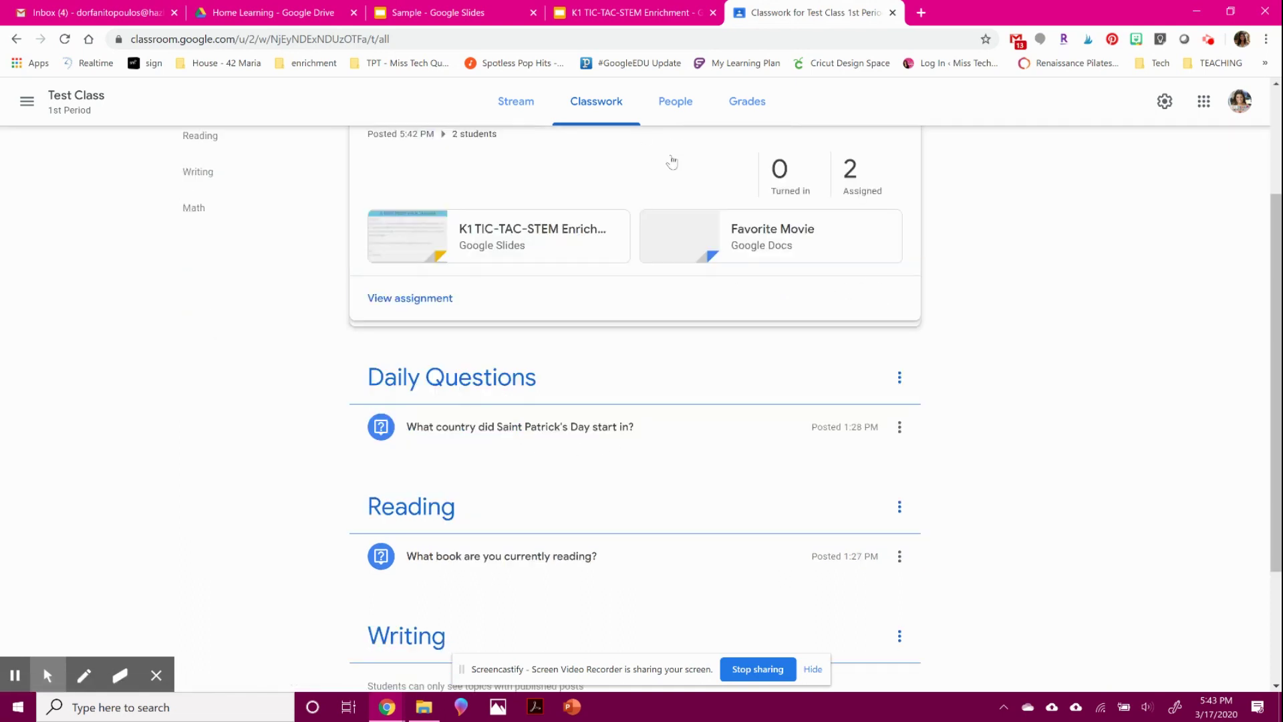
left_click(690, 292)
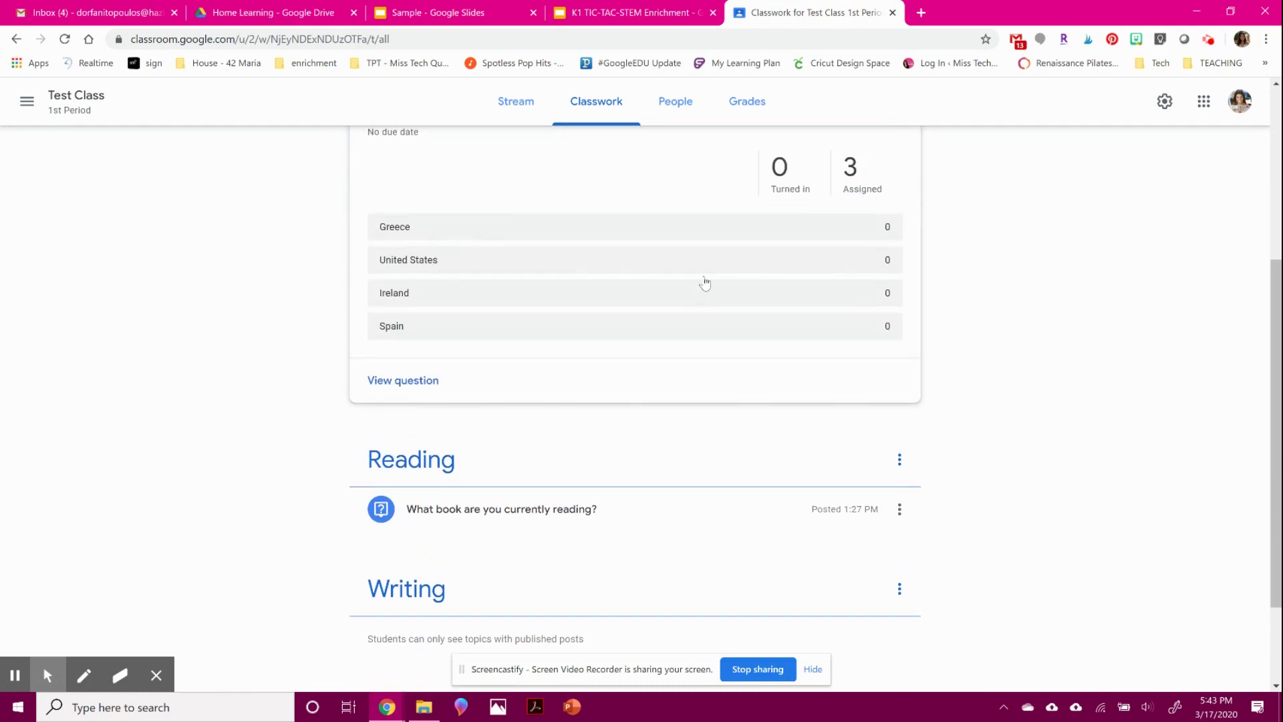
scroll(707, 284, "up", 2)
scroll(588, 294, "up", 2)
scroll(628, 304, "down", 1)
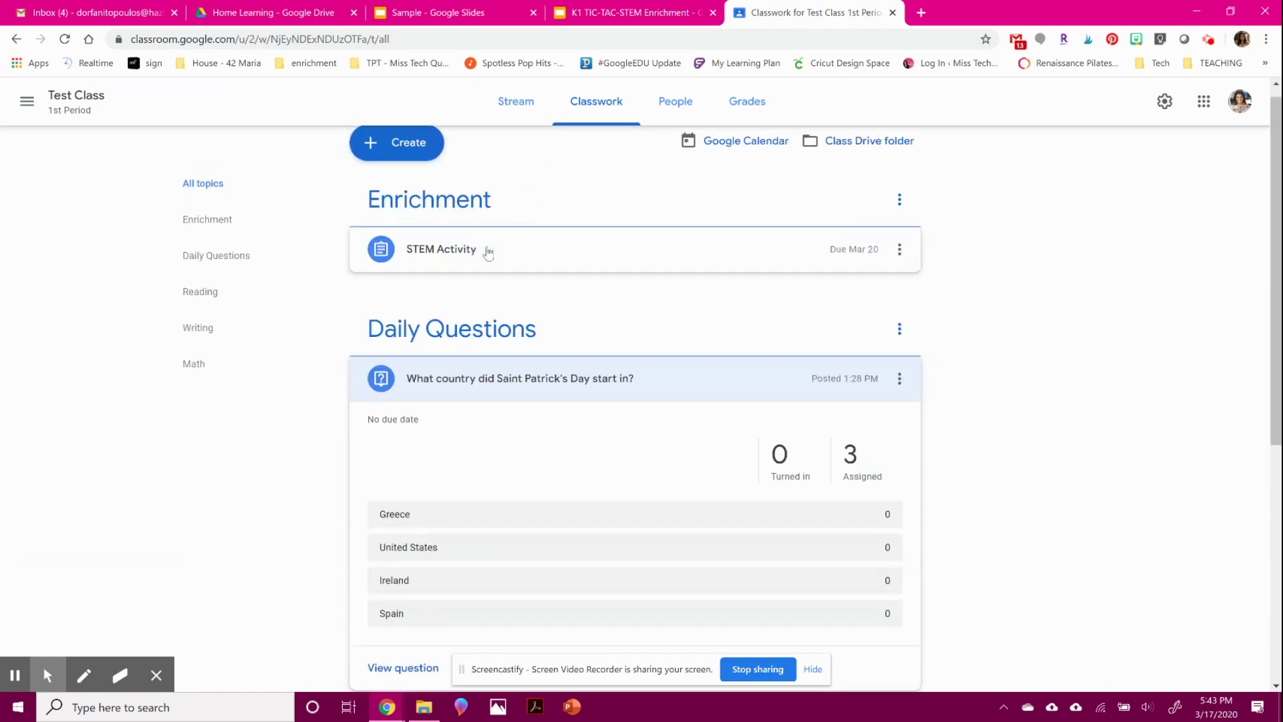
scroll(711, 323, "down", 1)
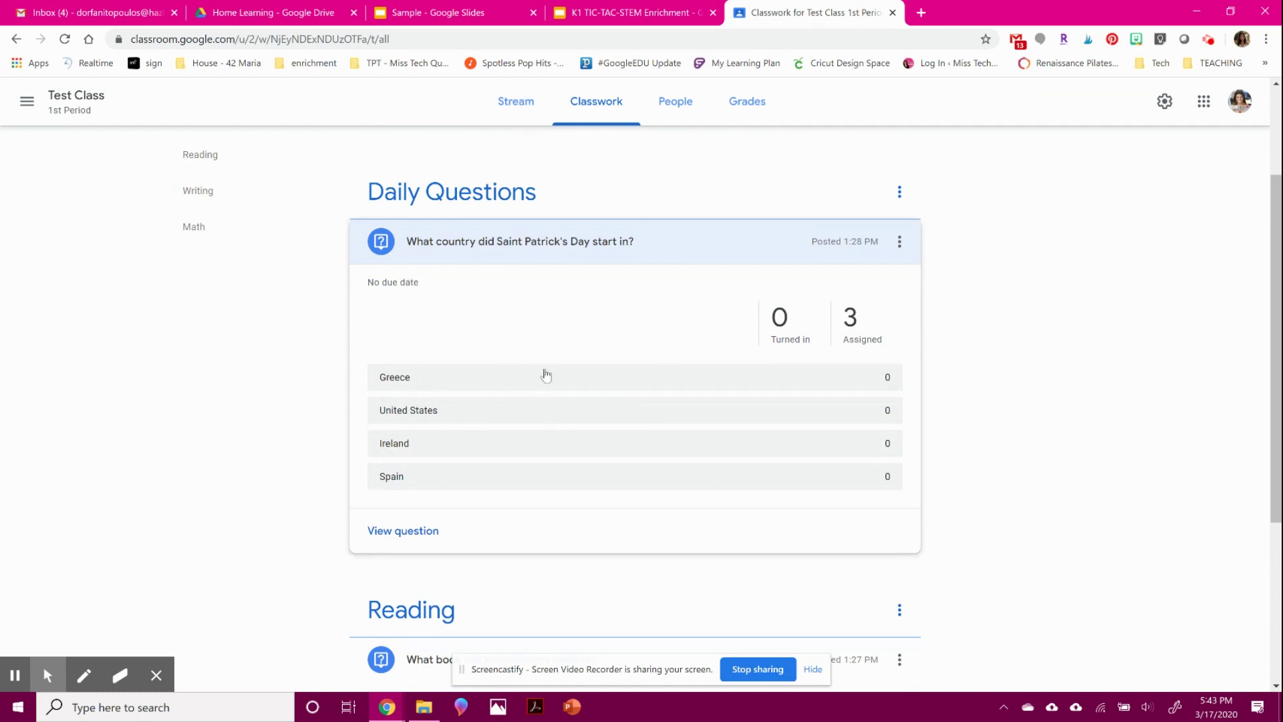
scroll(564, 341, "down", 4)
left_click(564, 434)
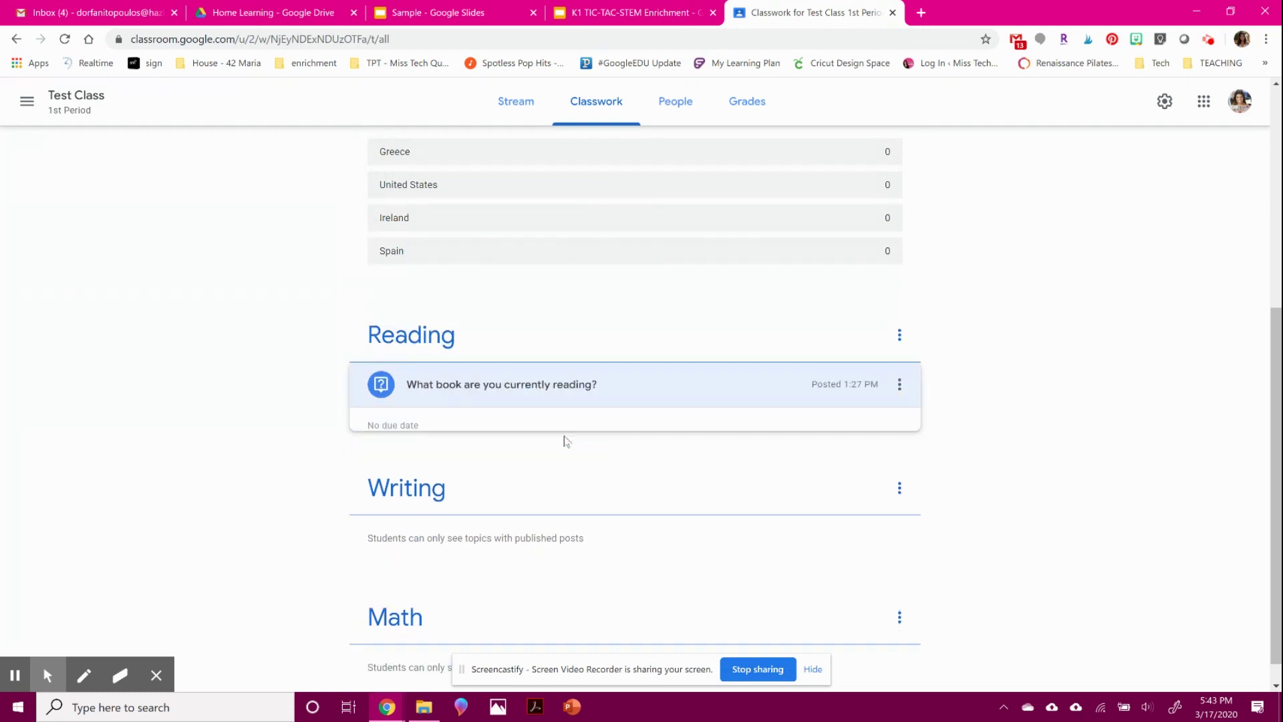
scroll(493, 352, "up", 5)
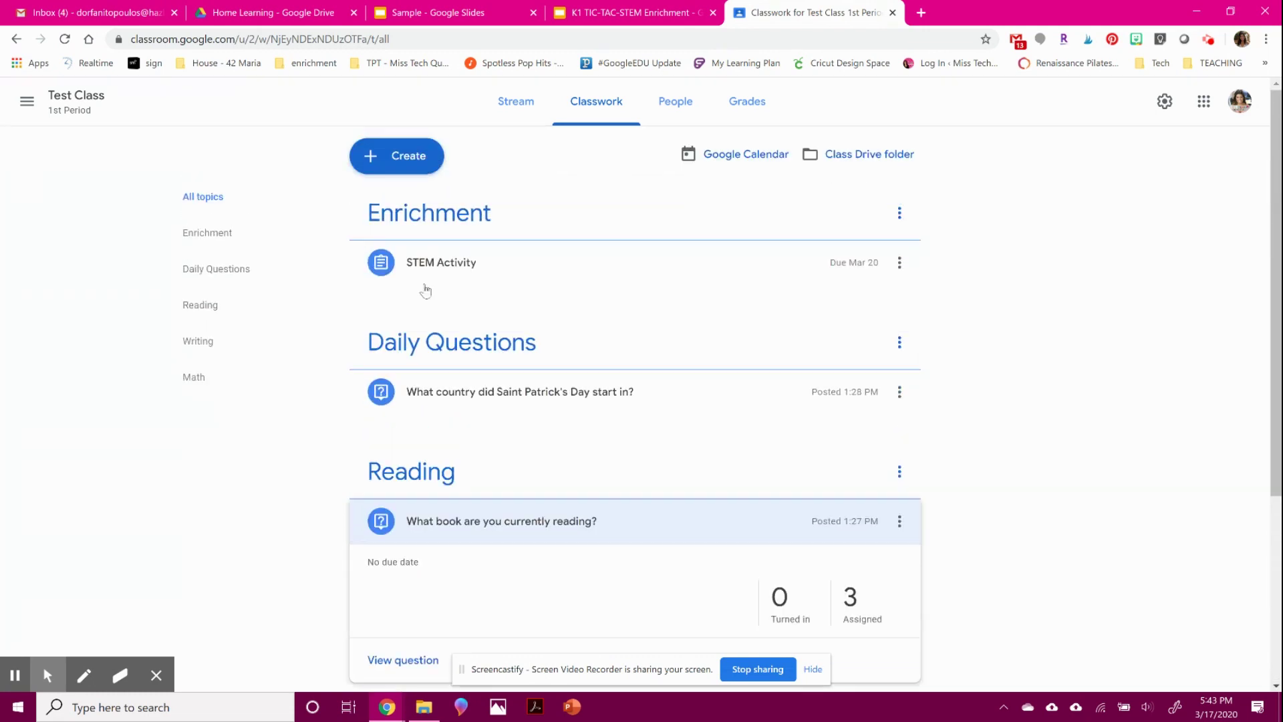
left_click(399, 157)
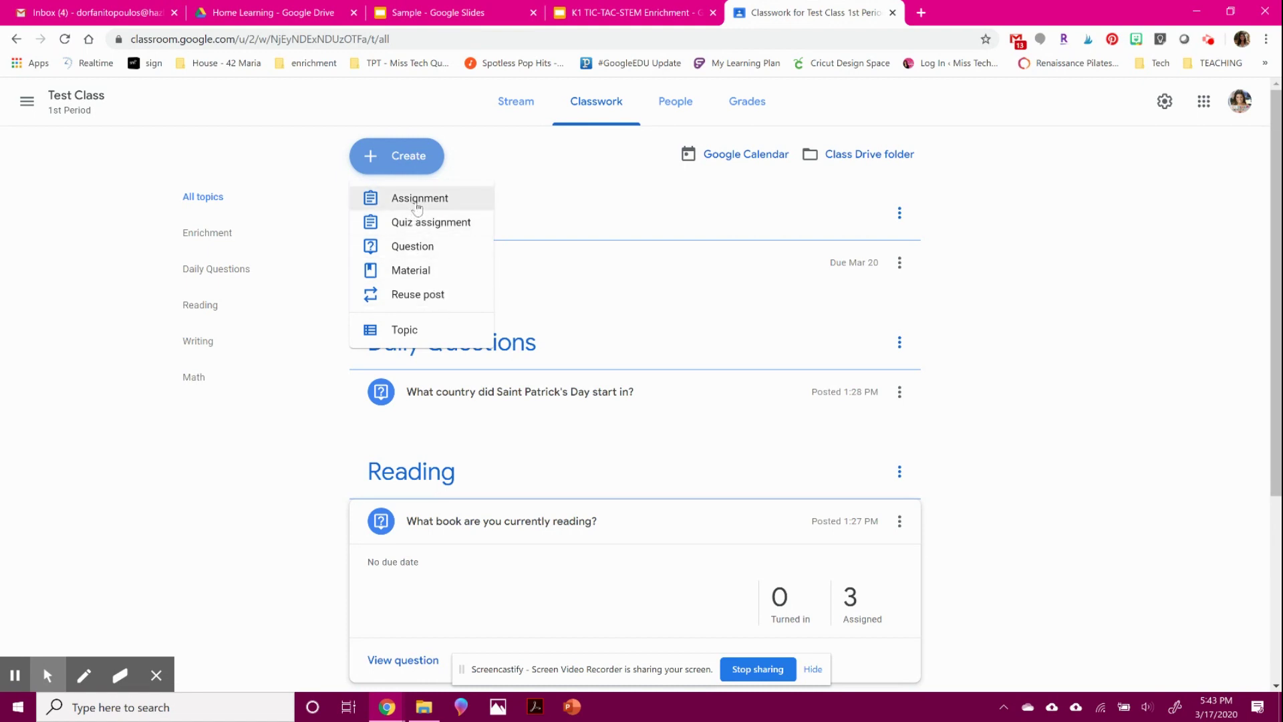
left_click(402, 246)
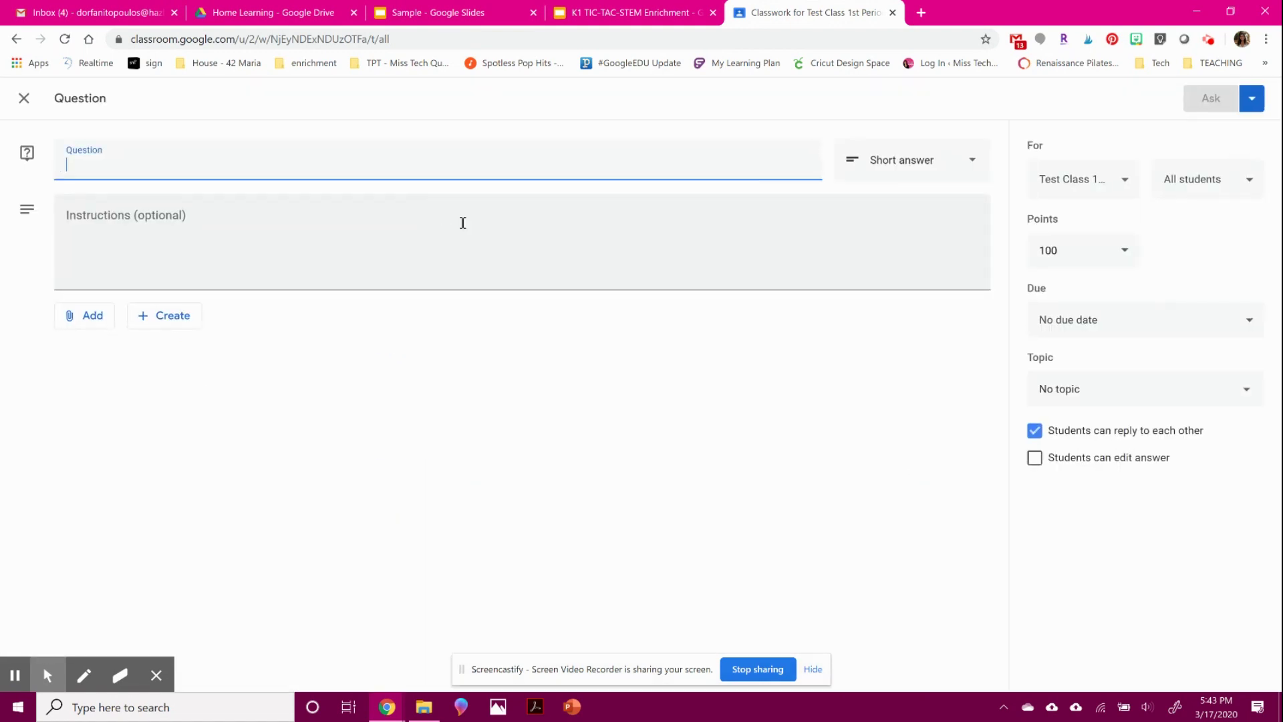
left_click(911, 171)
left_click(912, 192)
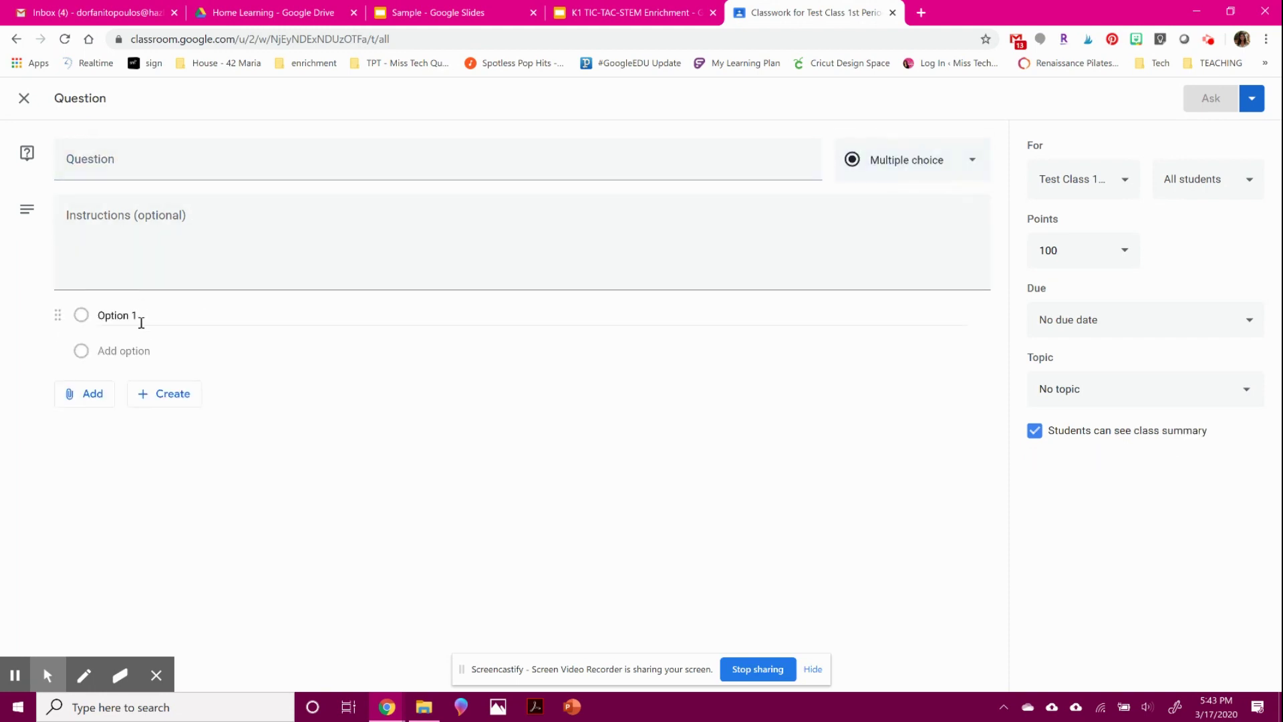
left_click(120, 314)
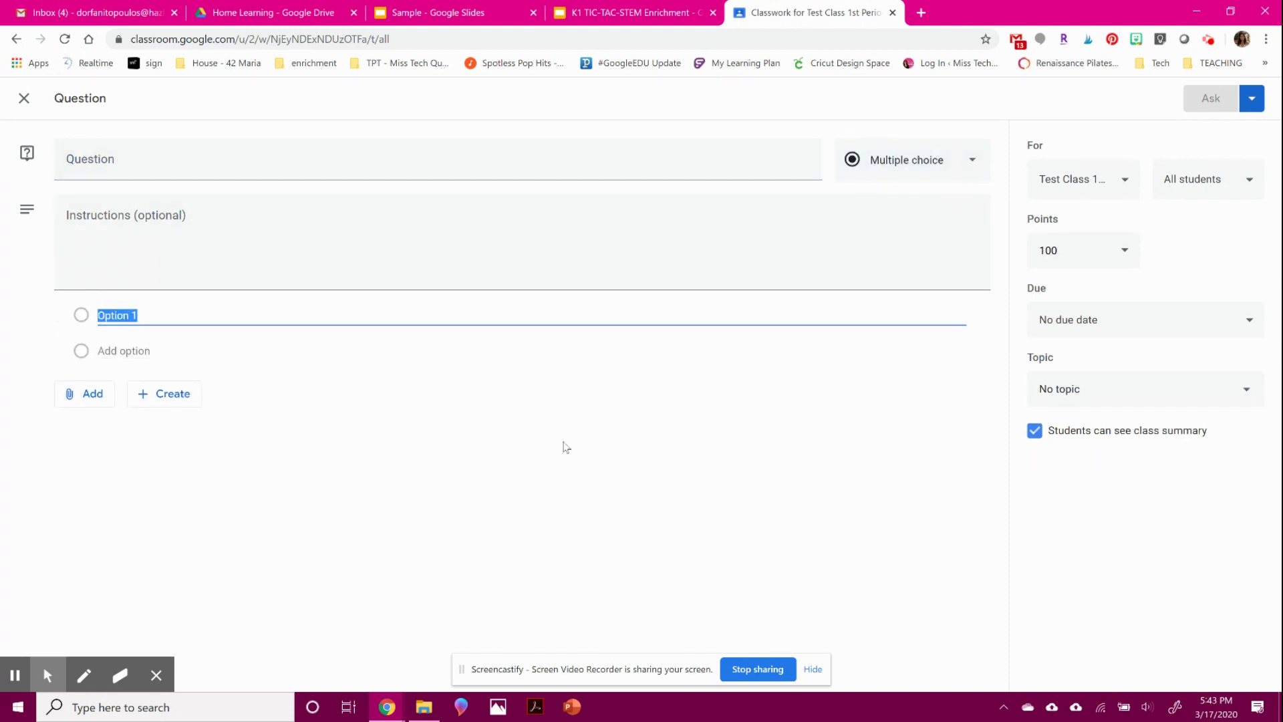
left_click(660, 415)
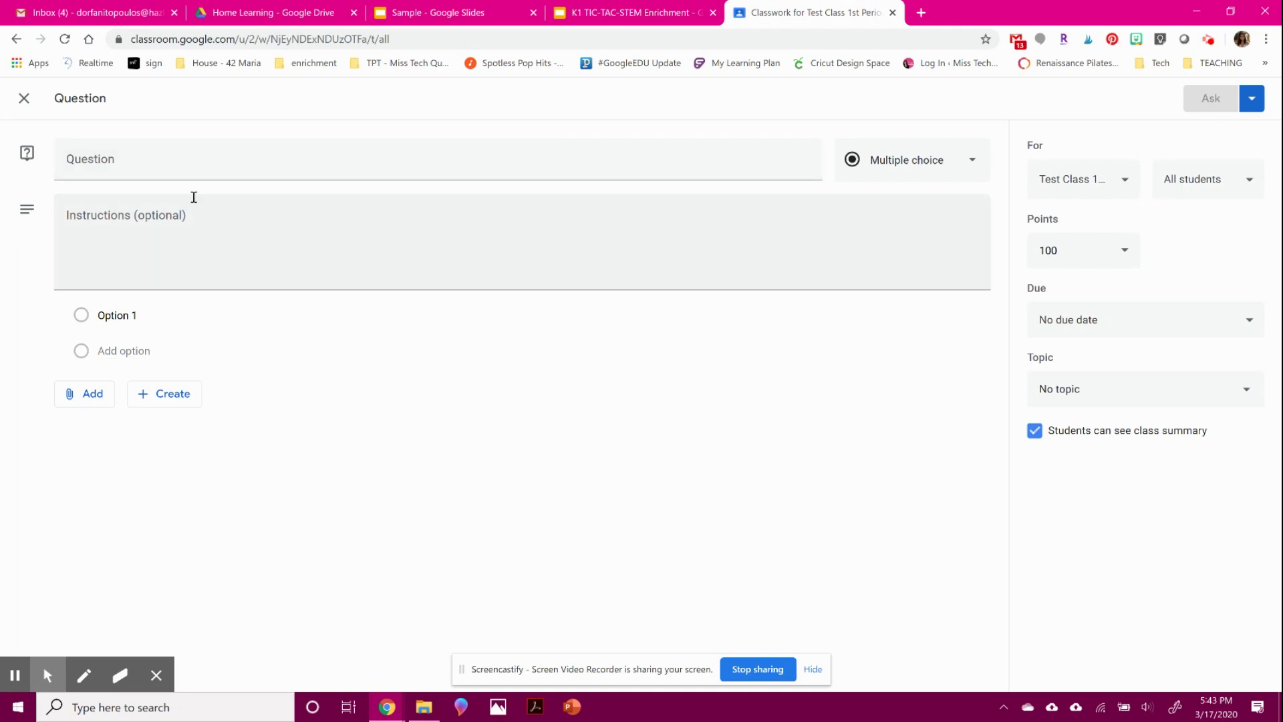
left_click(23, 98)
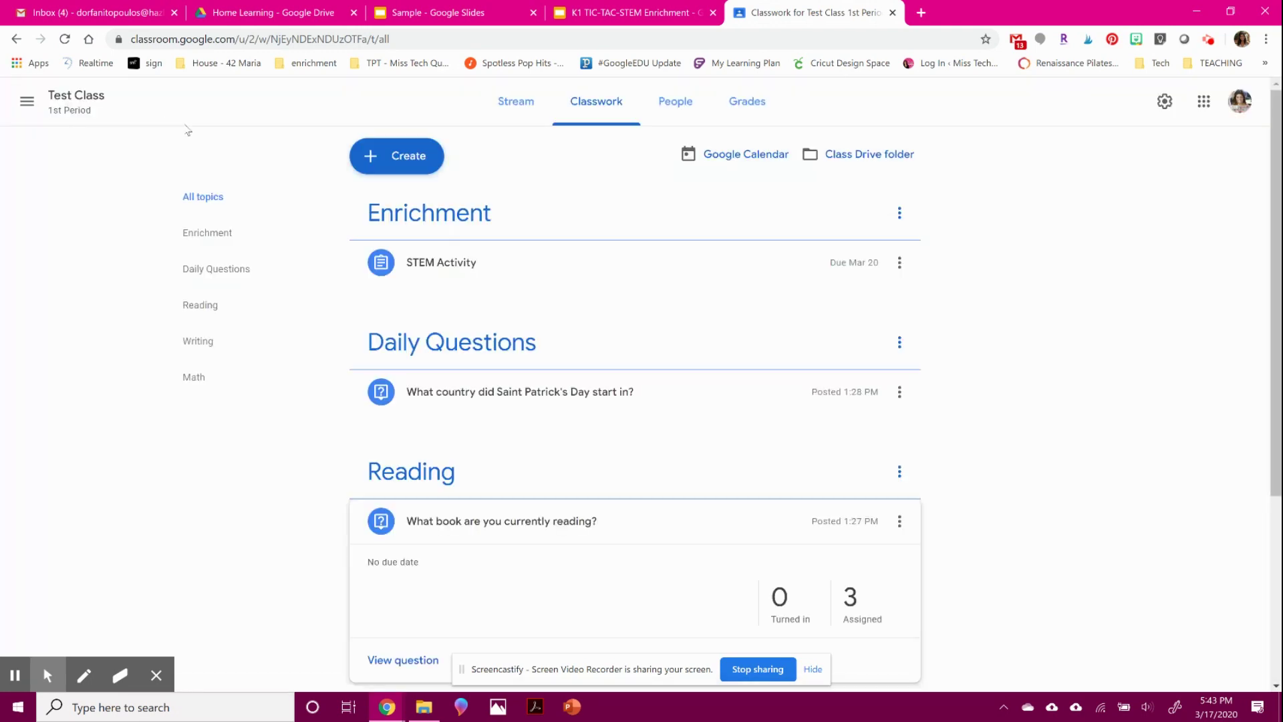
left_click(397, 155)
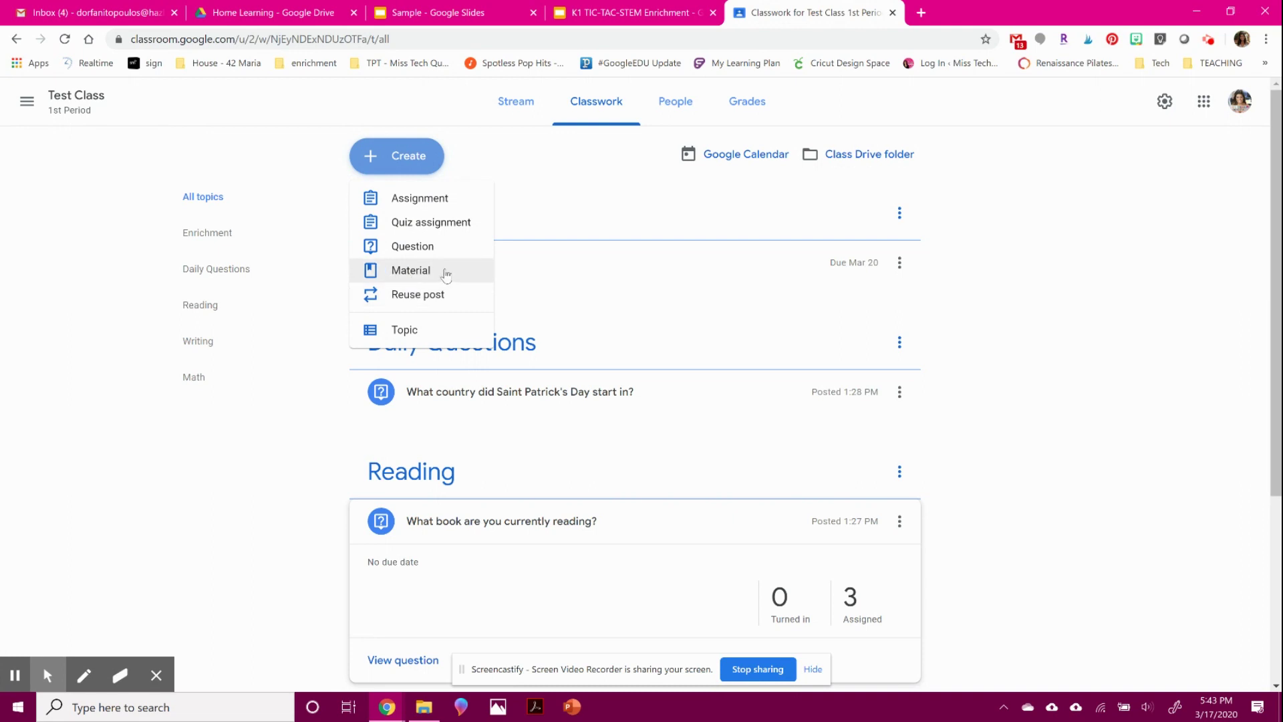
left_click(1071, 171)
left_click(748, 101)
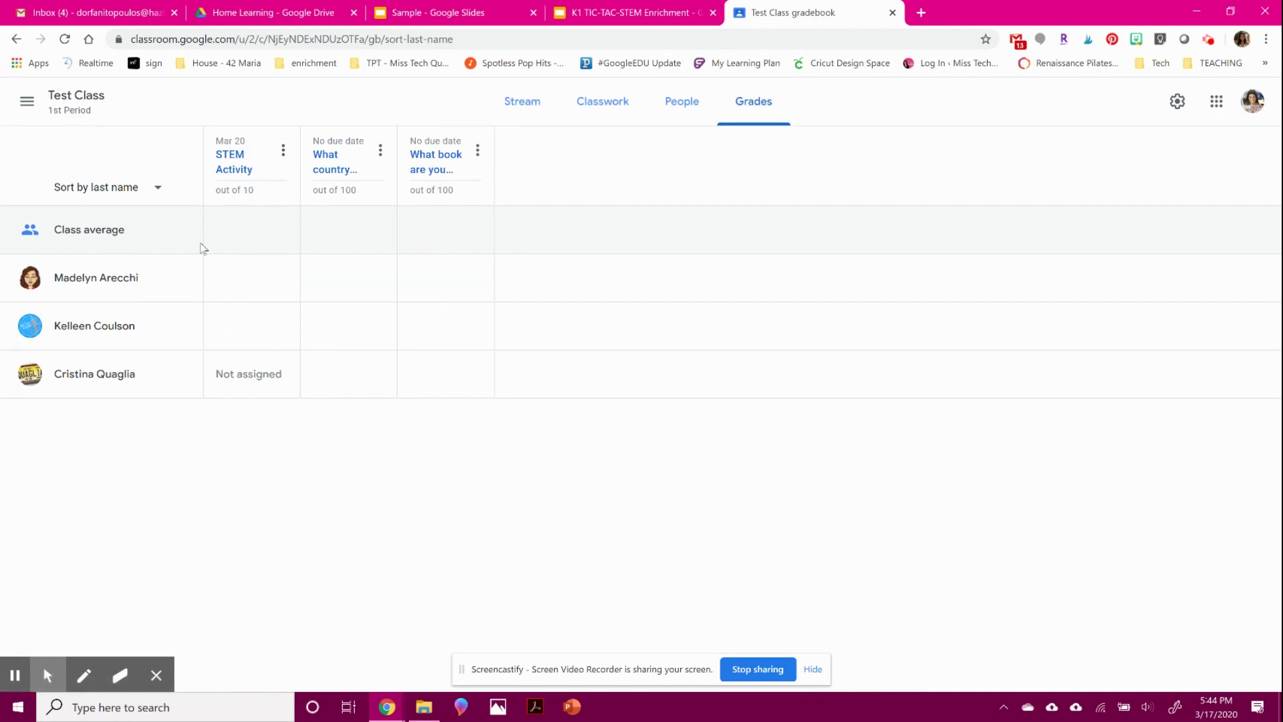
Step: Grade the first student's STEM Activity 10/10 and view their submission
left_click(225, 275)
left_click(279, 520)
left_click(284, 278)
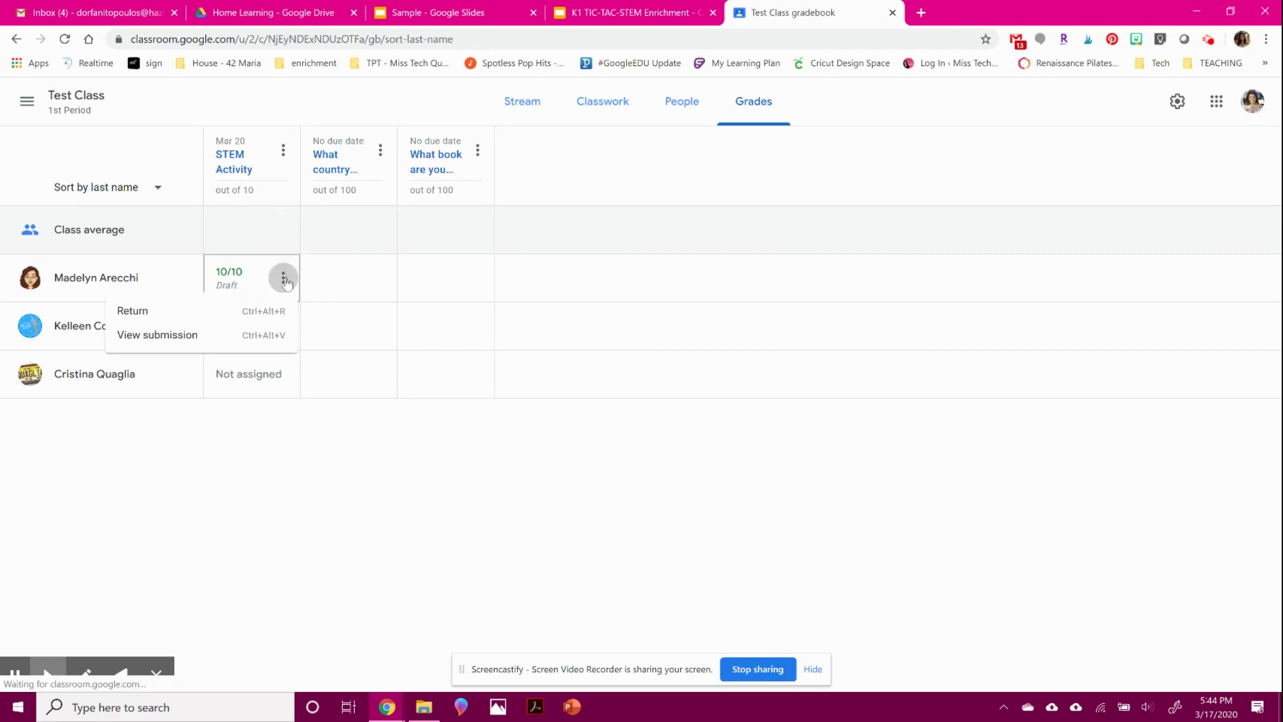
left_click(248, 337)
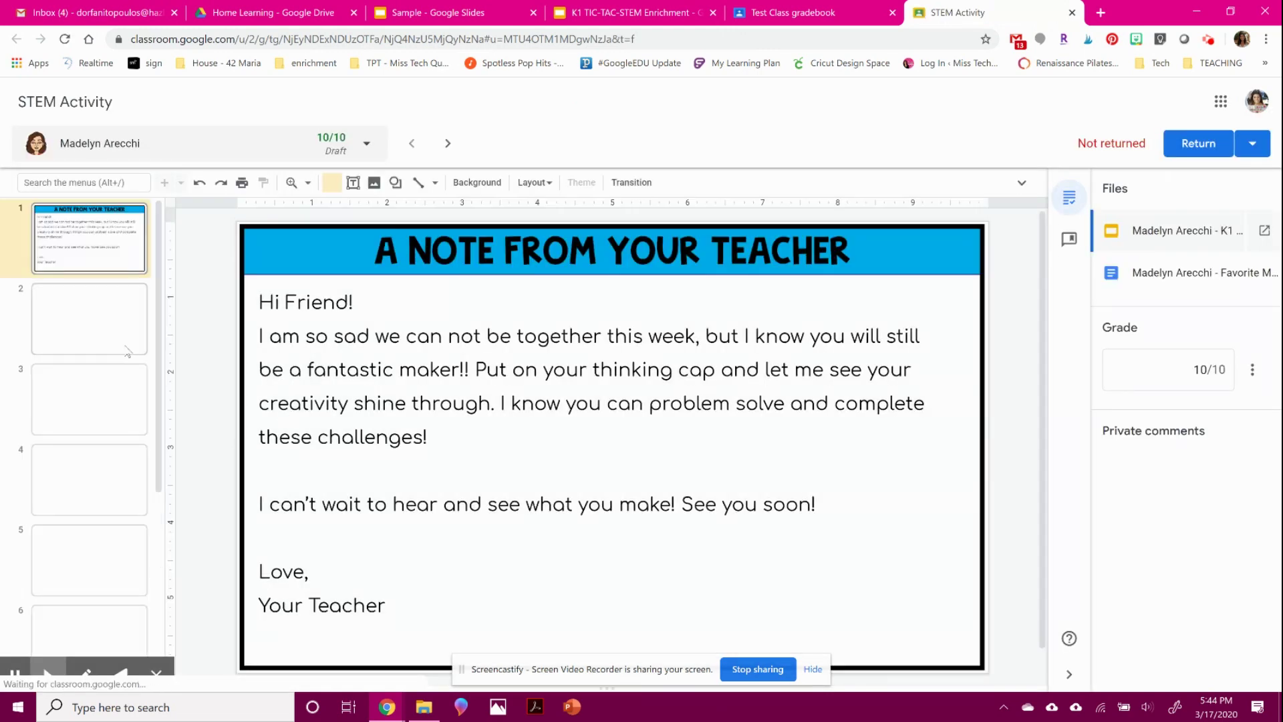
Step: Browse slides 6 The Design Process, 7 Recycled Materials and the Invention Engine slide
scroll(129, 400, "down", 3)
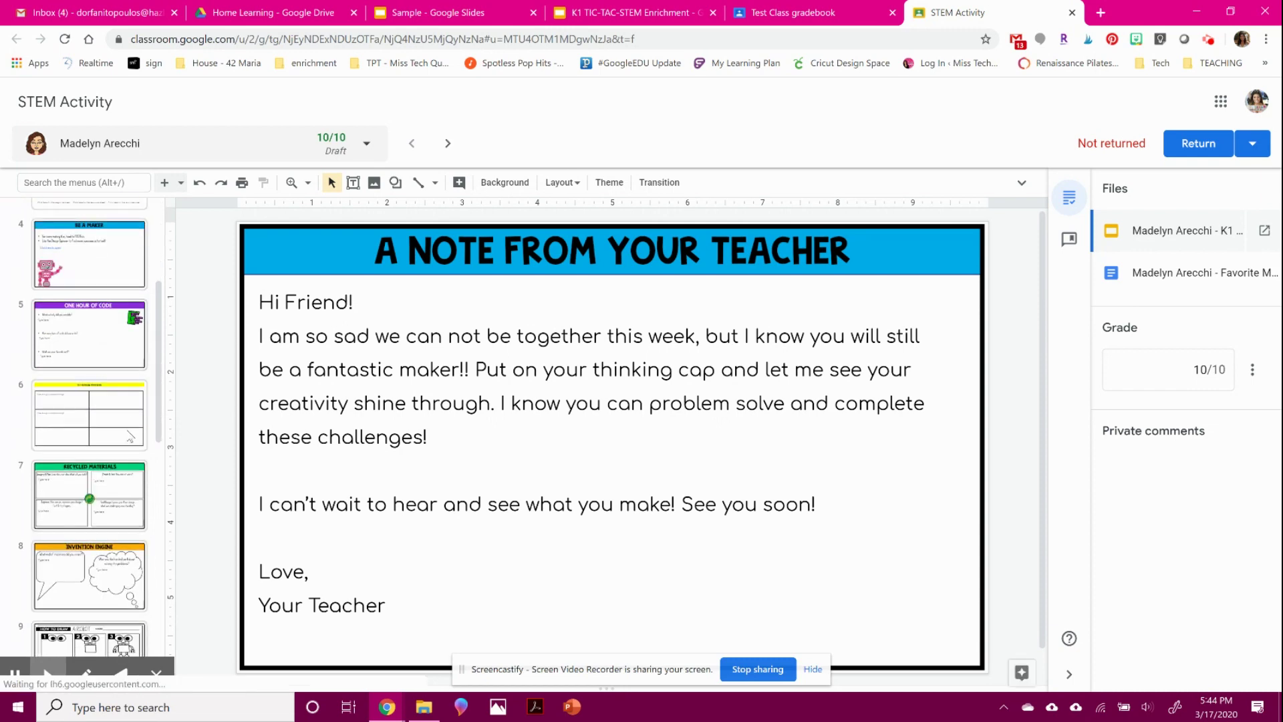
left_click(129, 435)
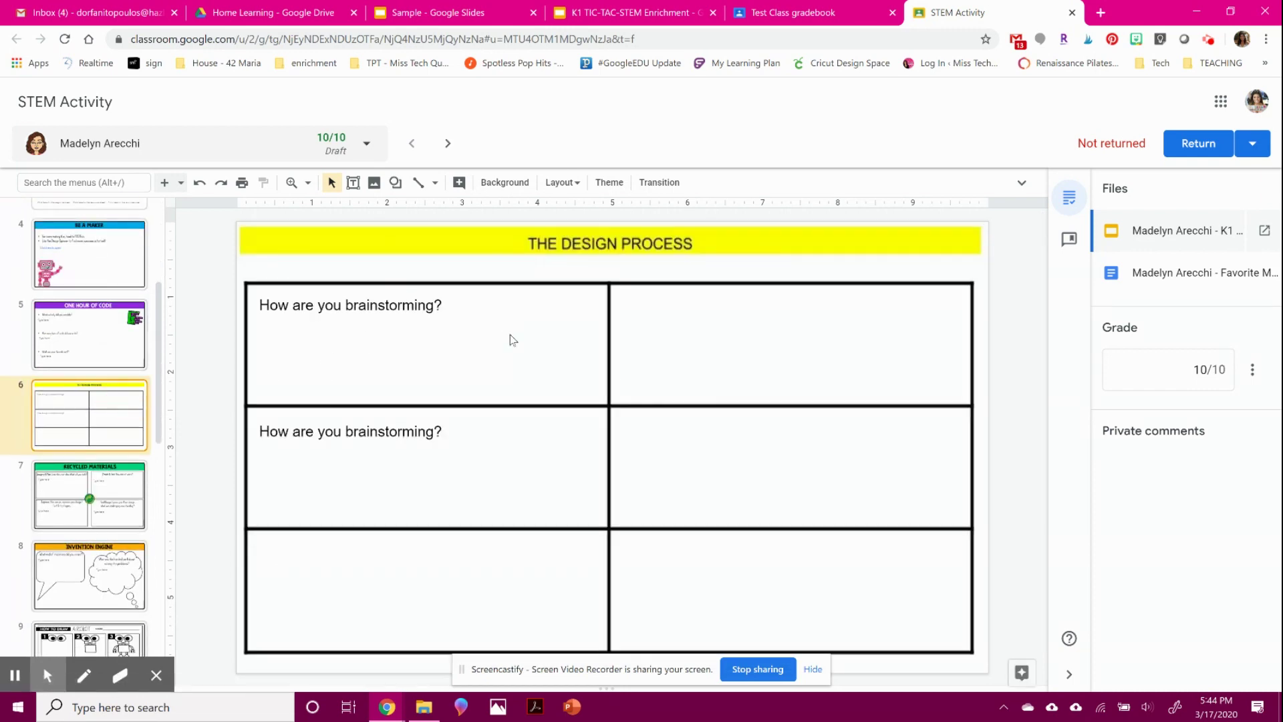
left_click(136, 524)
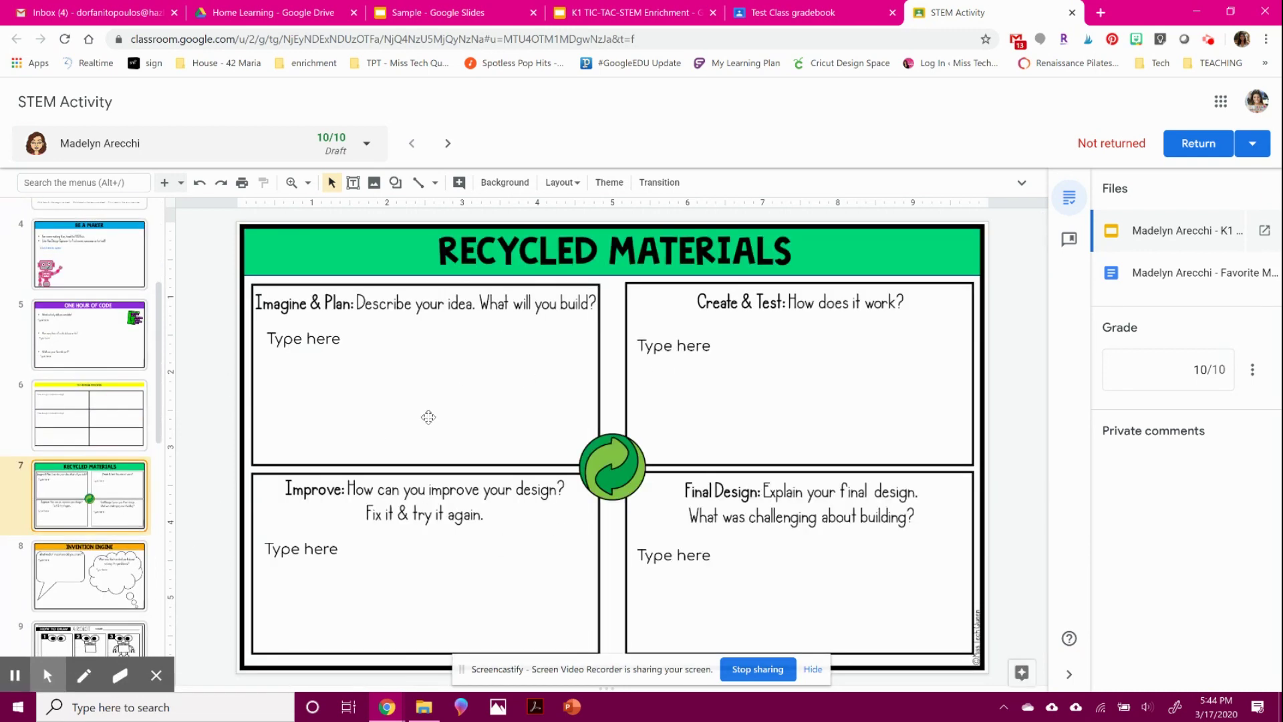
key("Down")
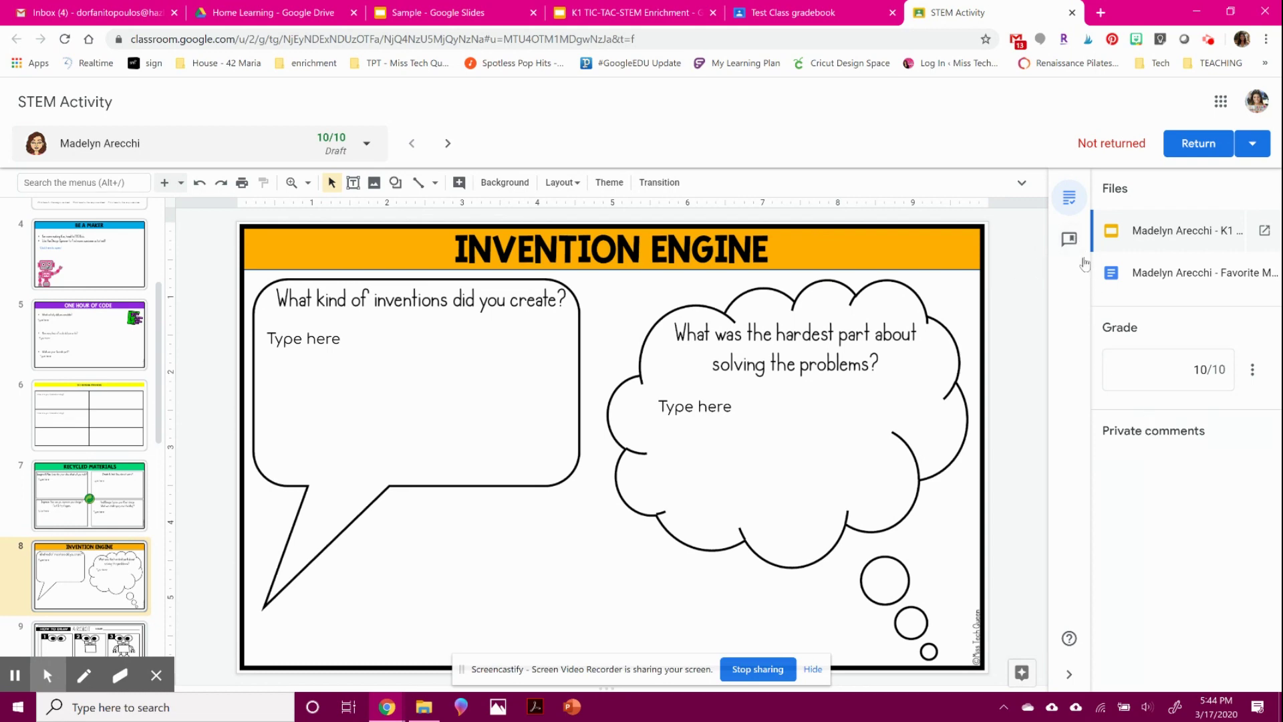
Step: Open the comment bank, cancel adding a comment, check the 10/10 grade, then reopen the bank
left_click(1070, 242)
left_click(1161, 225)
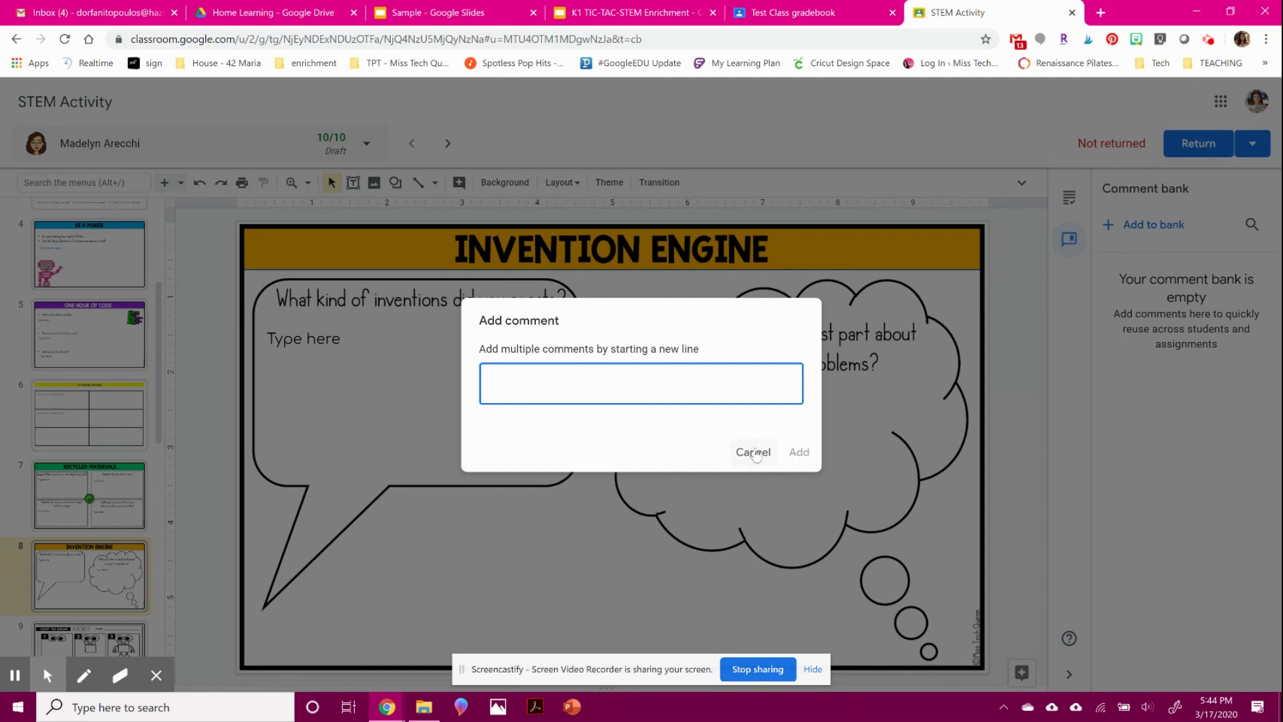
left_click(754, 452)
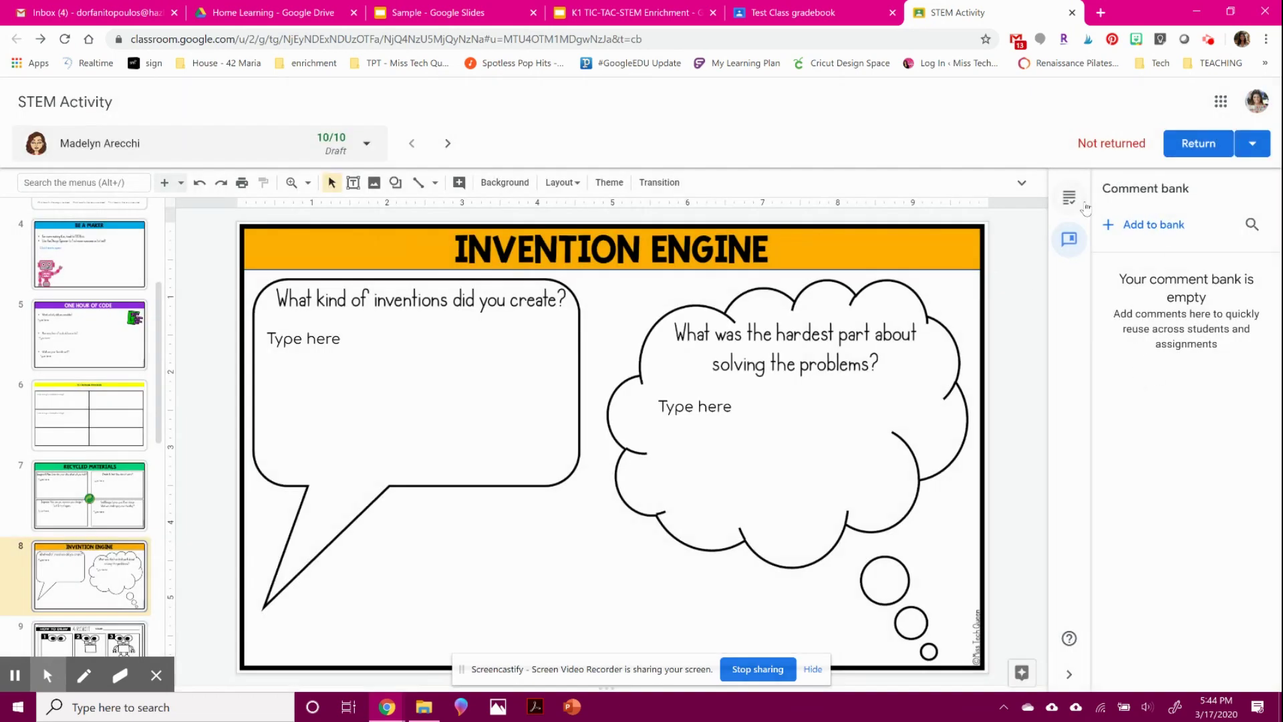
left_click(1078, 197)
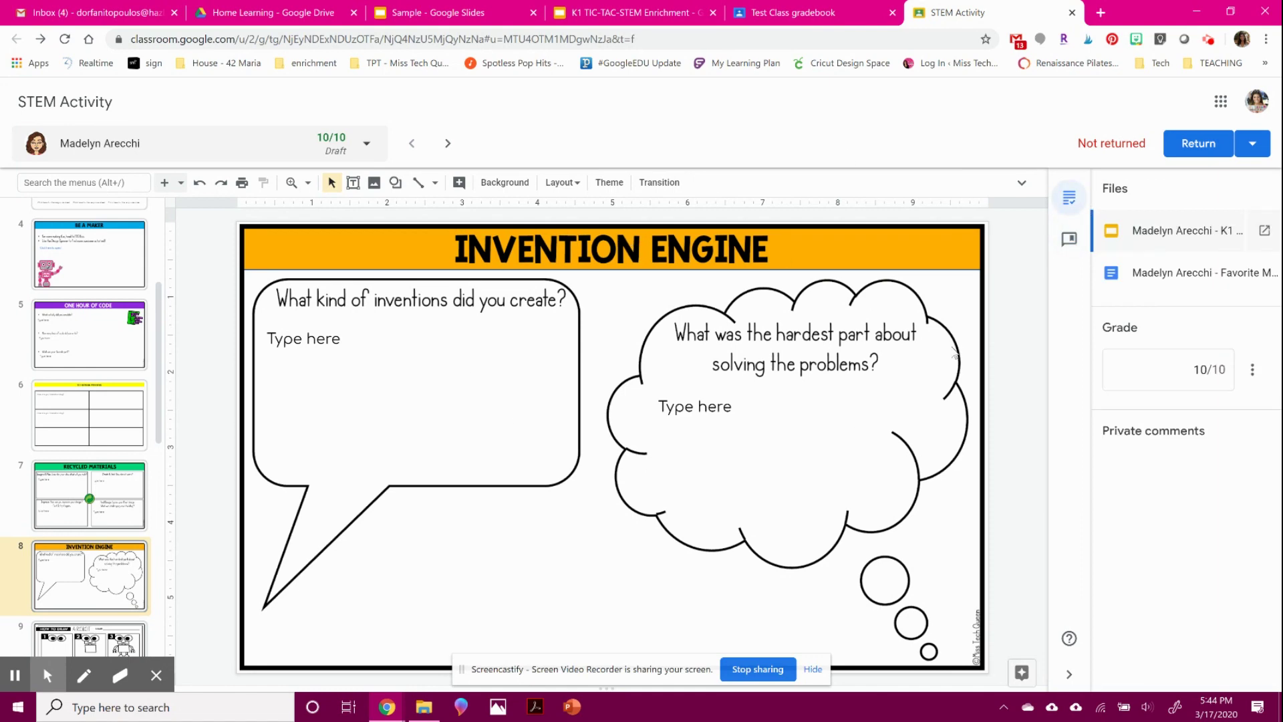
left_click(1171, 374)
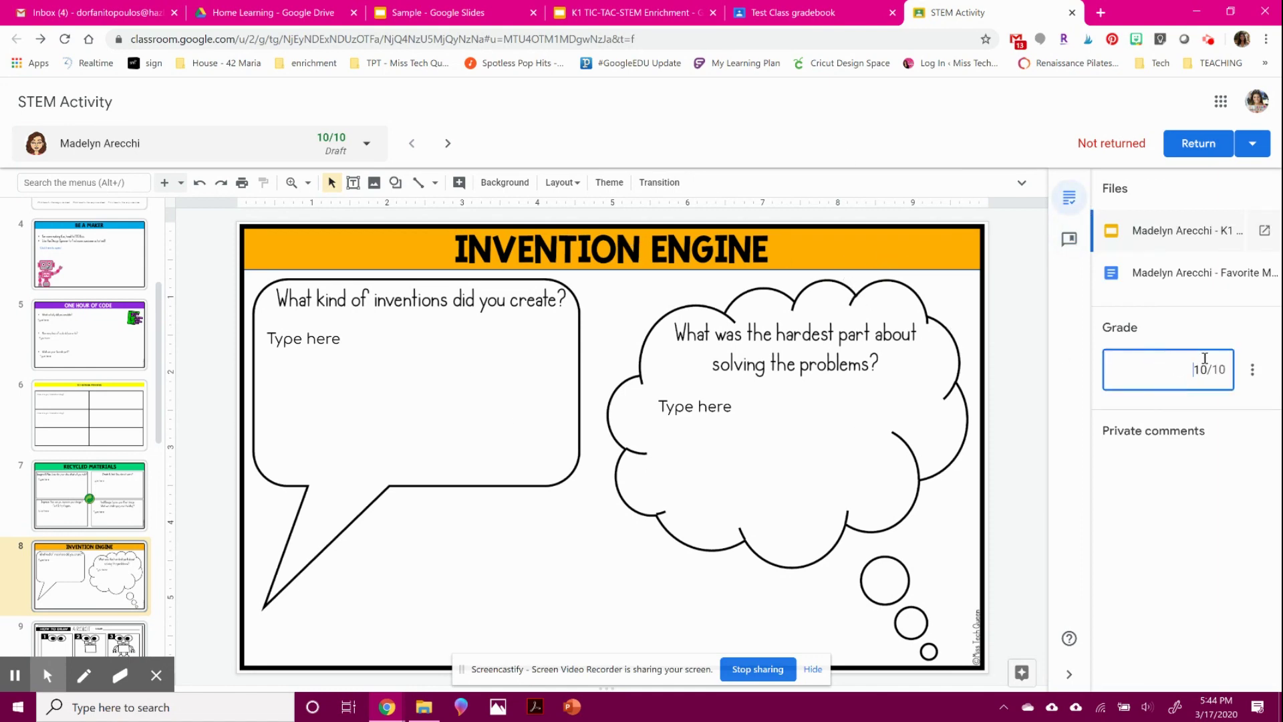
key("Tab")
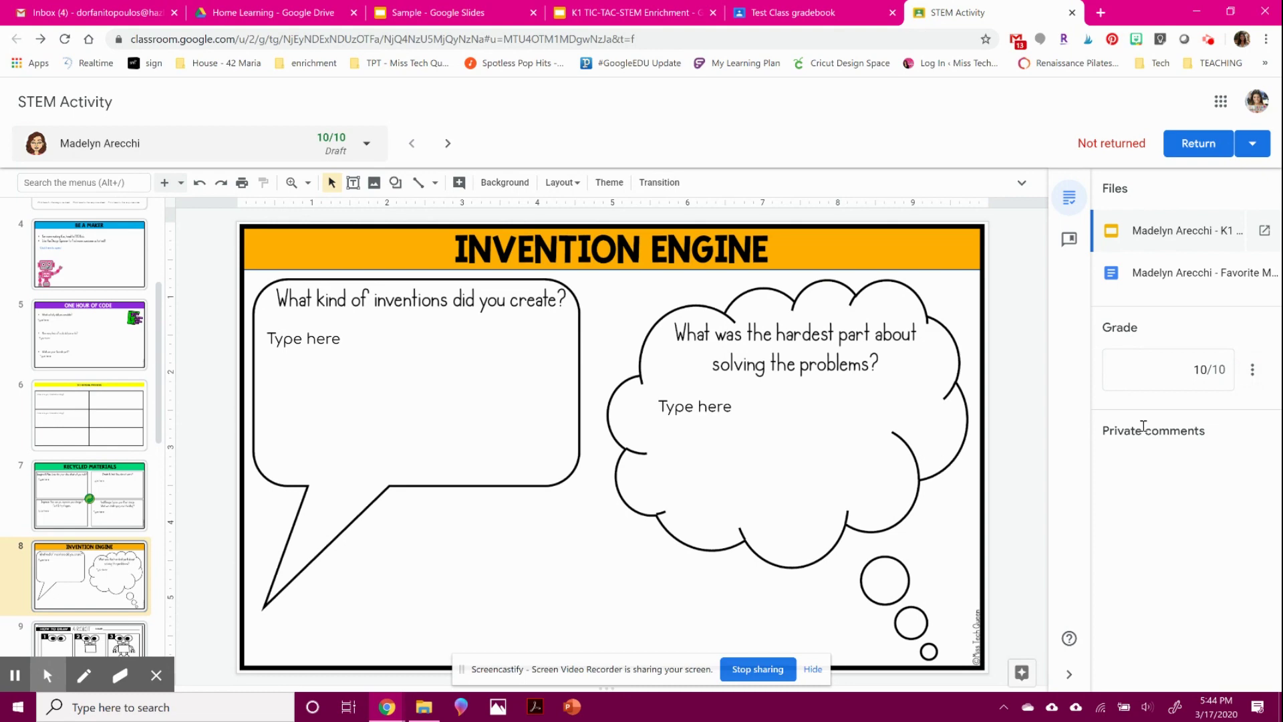
left_click_drag(1152, 429, 1169, 431)
left_click(1069, 240)
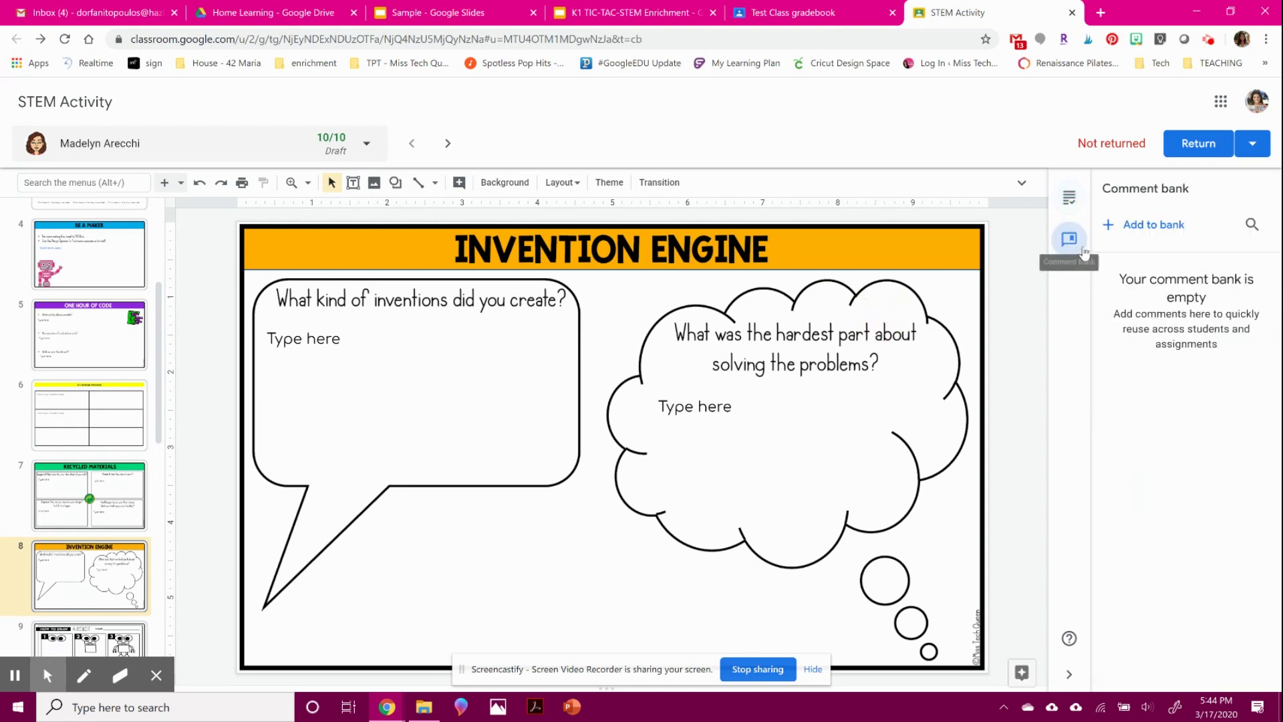
Step: Add 'Please describe your invention some more' to the comment bank, then open the Favorite Movie file
left_click(1143, 227)
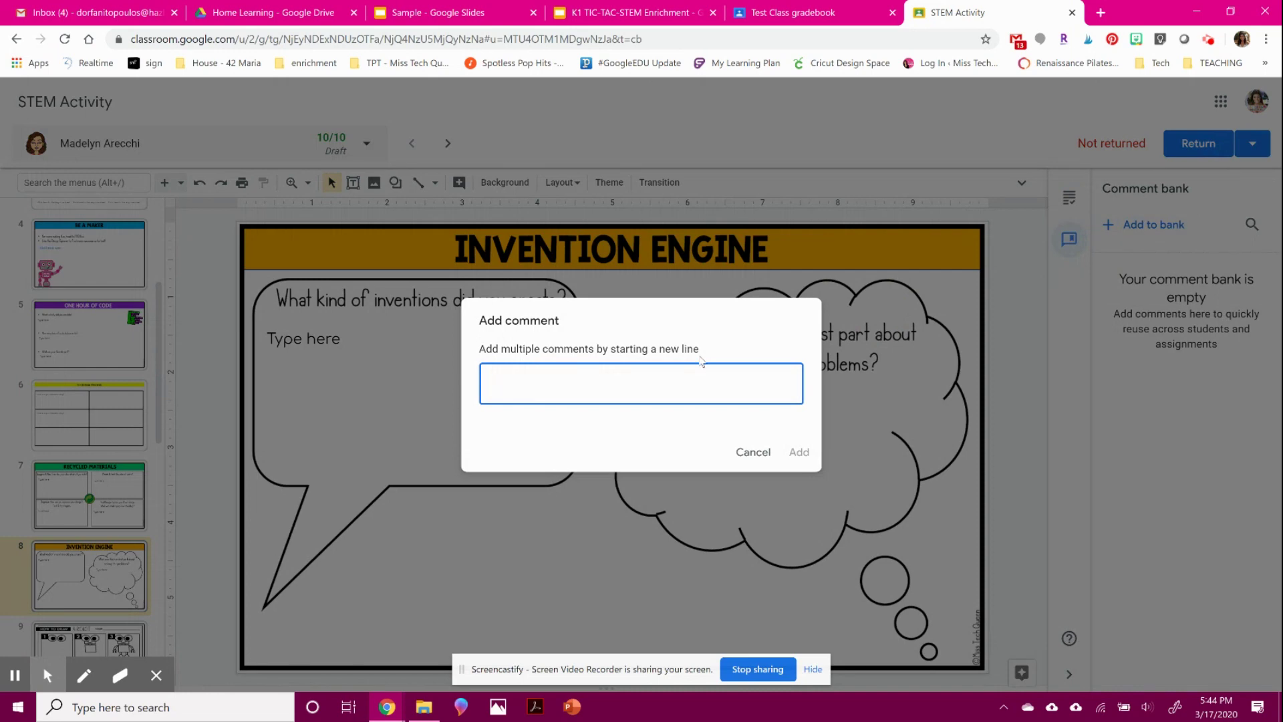
type("Please describe your invention some more.")
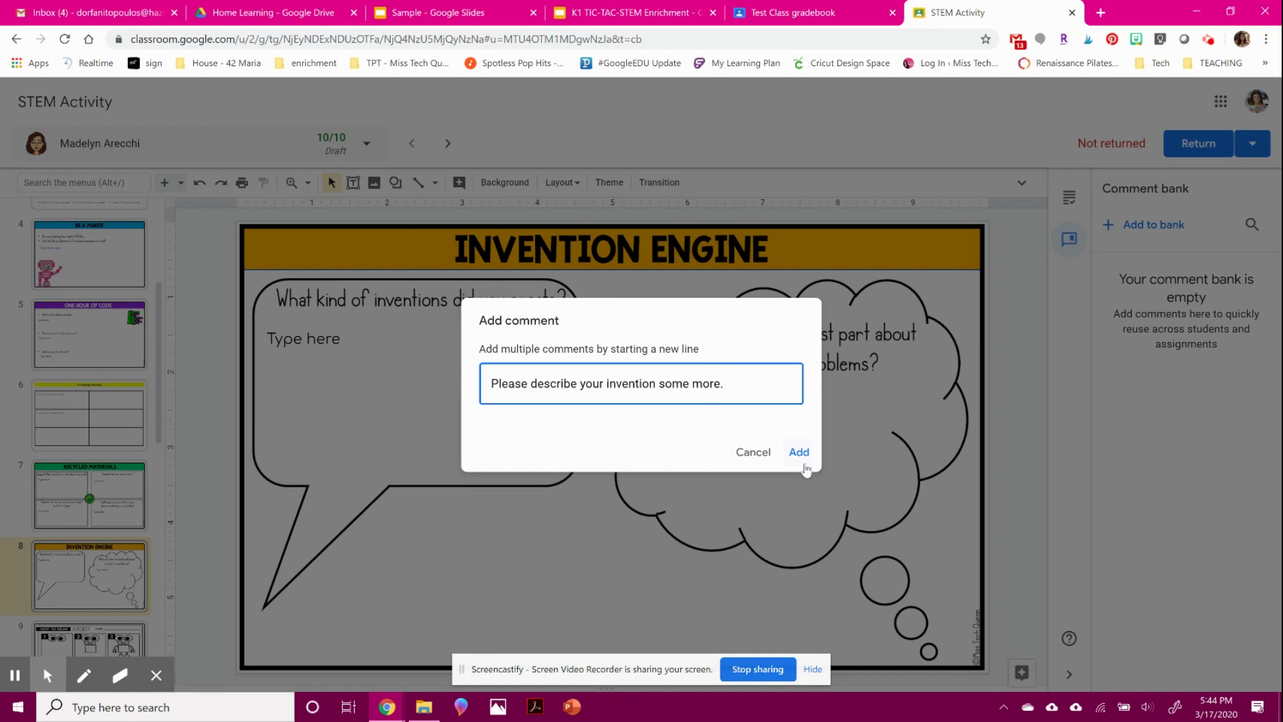
left_click(804, 466)
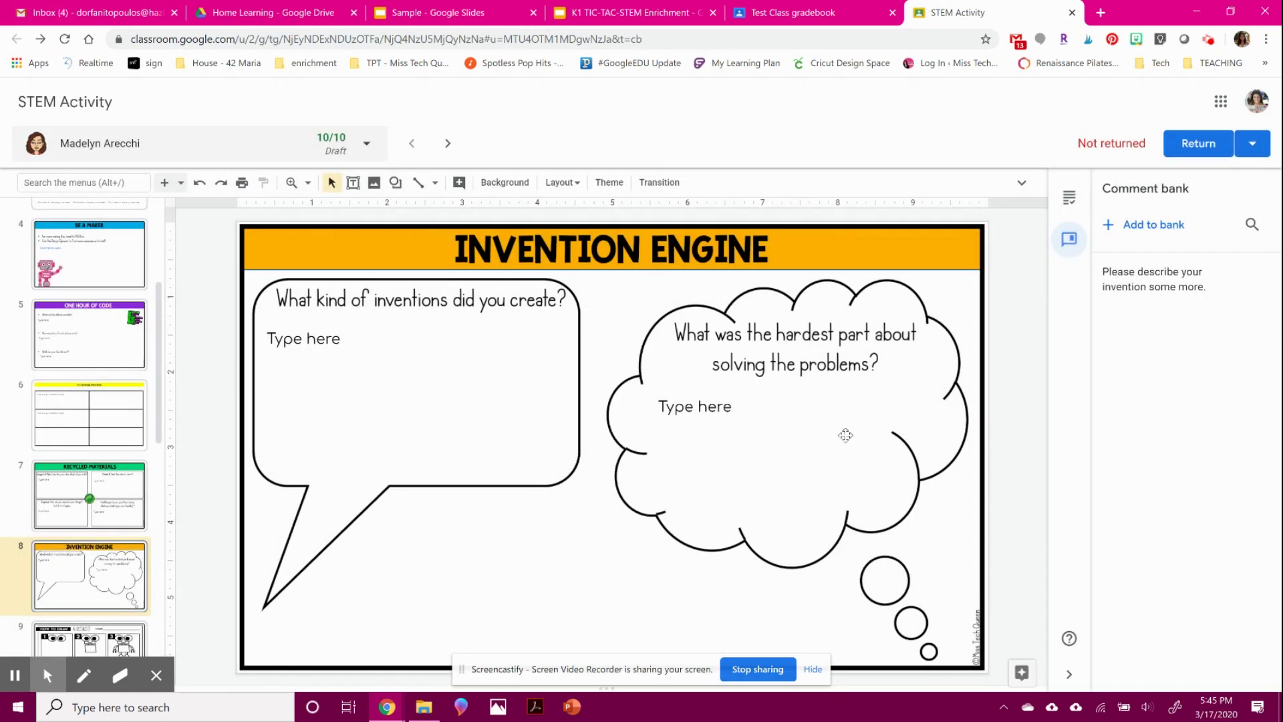
left_click(1069, 198)
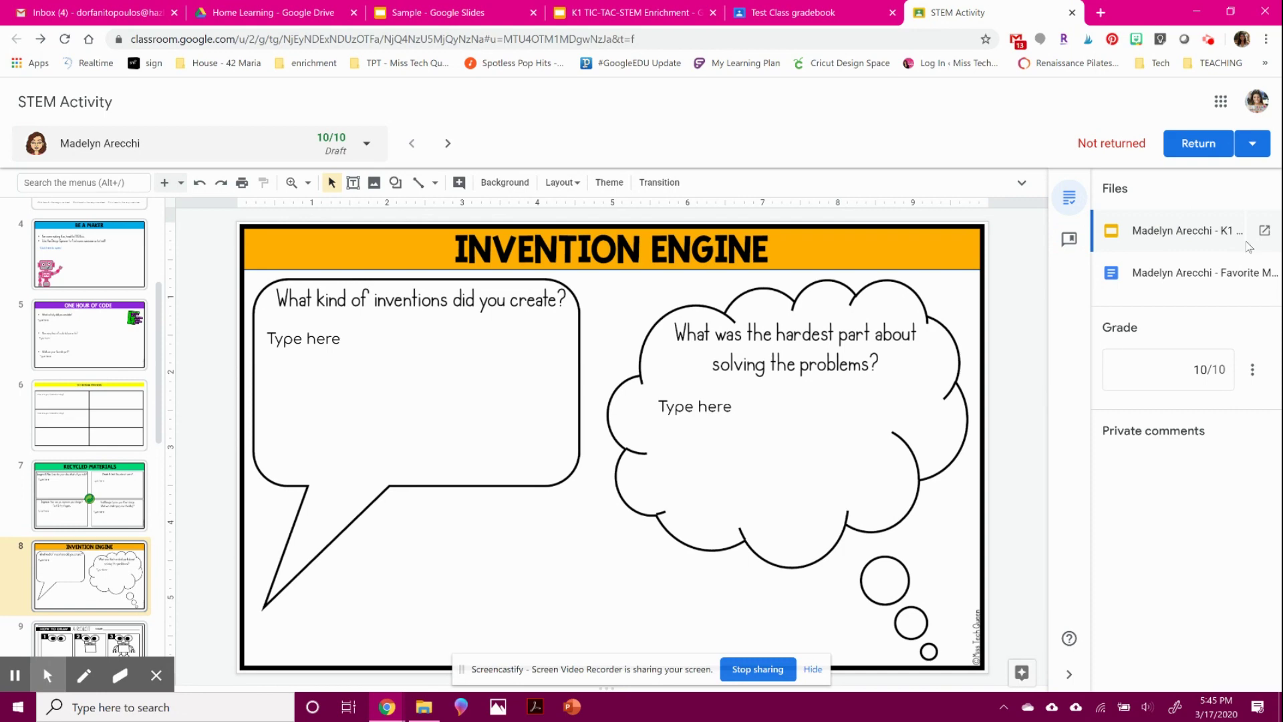
left_click(1171, 275)
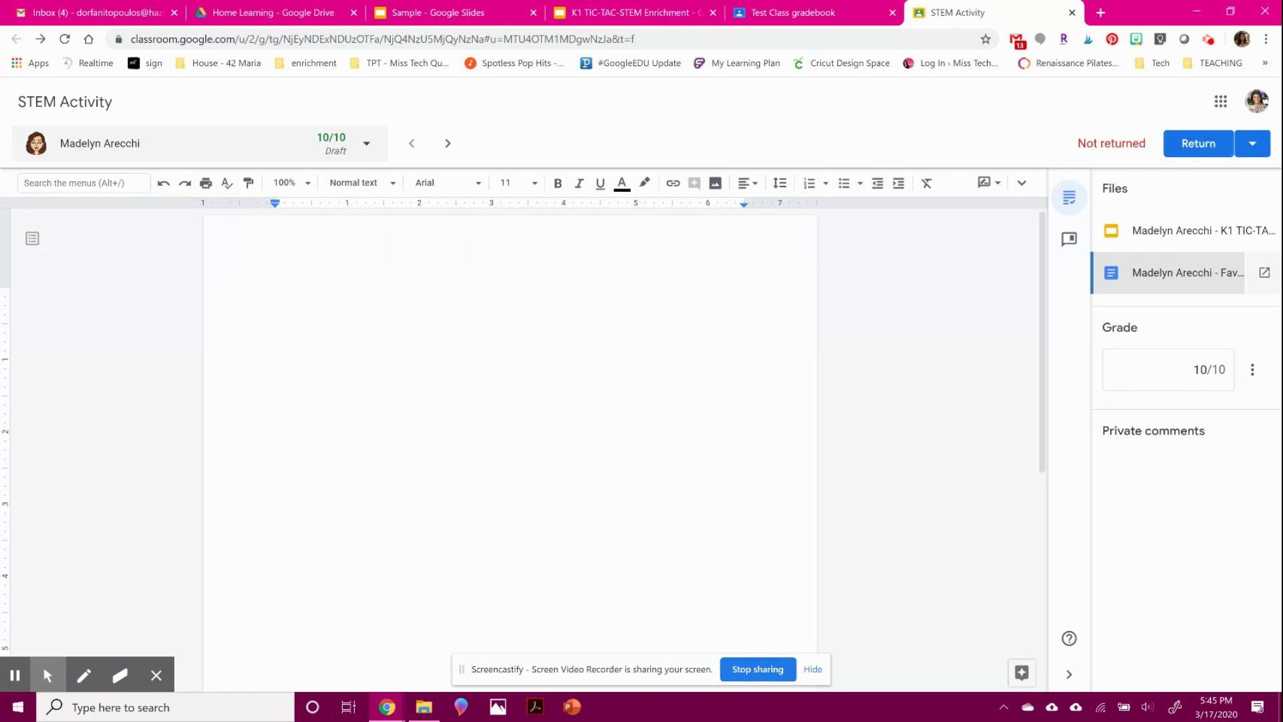
left_click(1253, 144)
left_click(1263, 149)
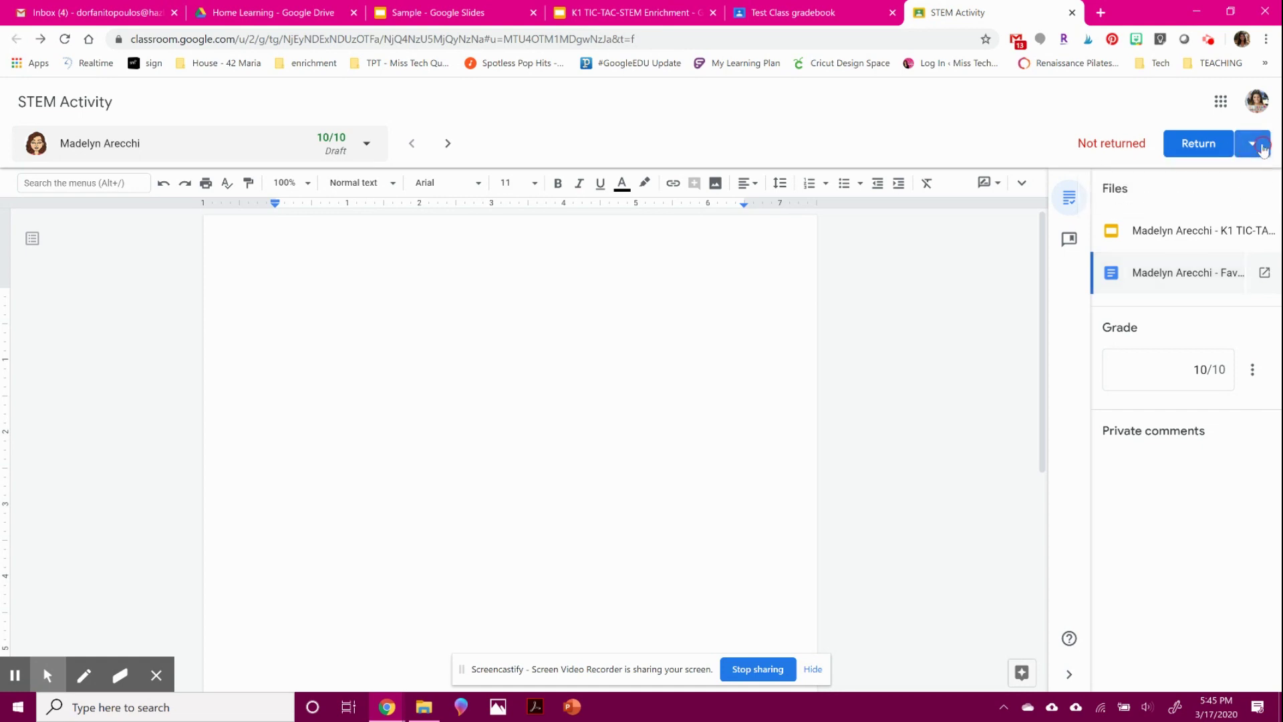
left_click(447, 143)
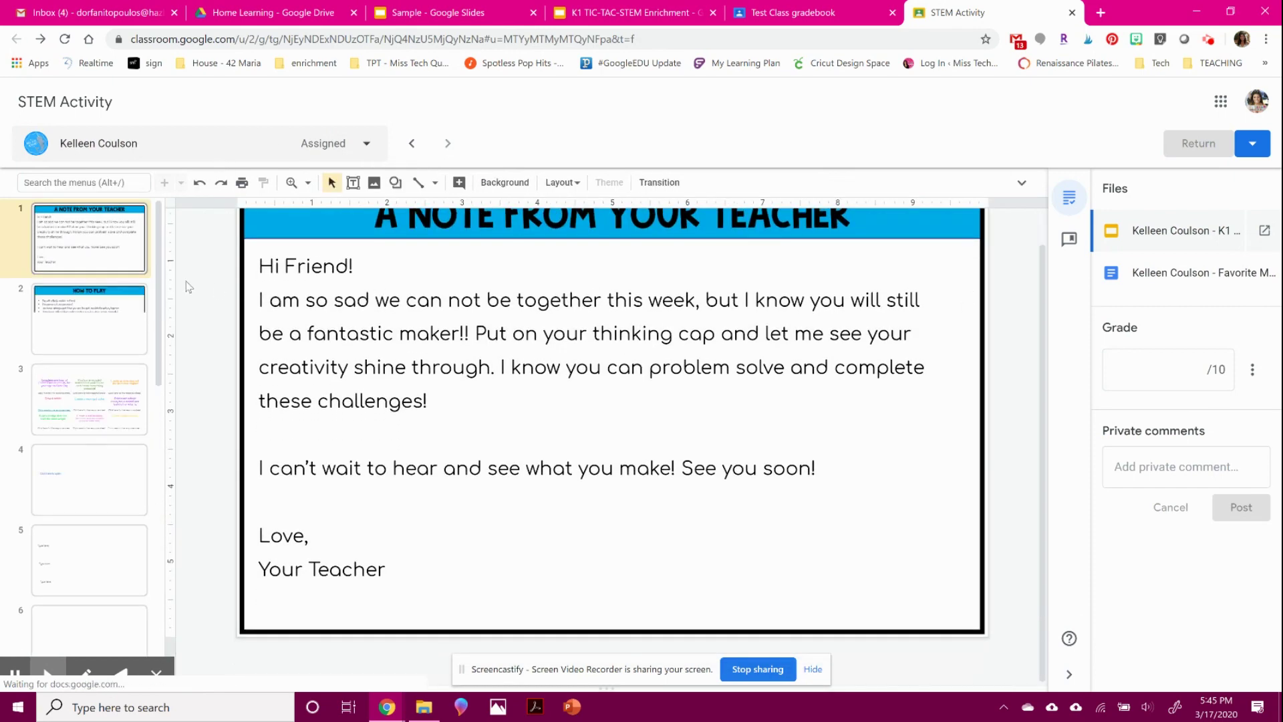
Step: View the second student's MAJESTIC ANIMALS and BUILD A BRIDGE slides
scroll(189, 287, "down", 2)
scroll(115, 338, "down", 8)
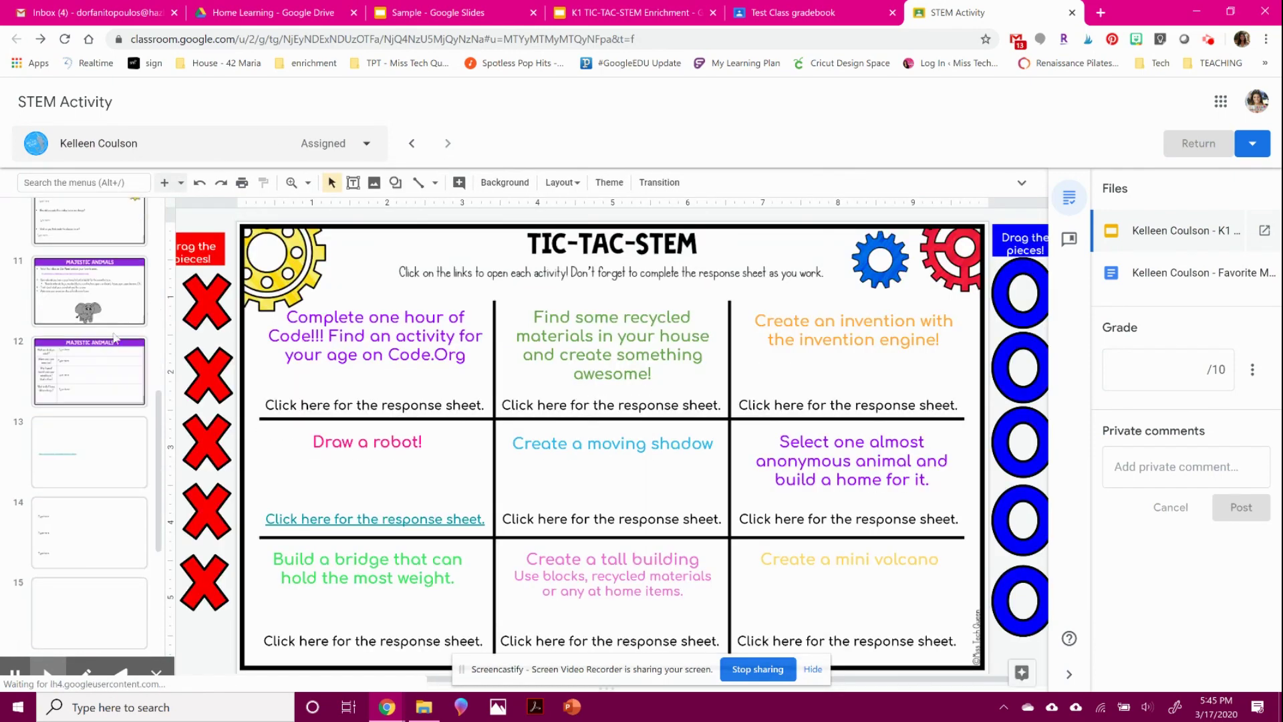
left_click(100, 377)
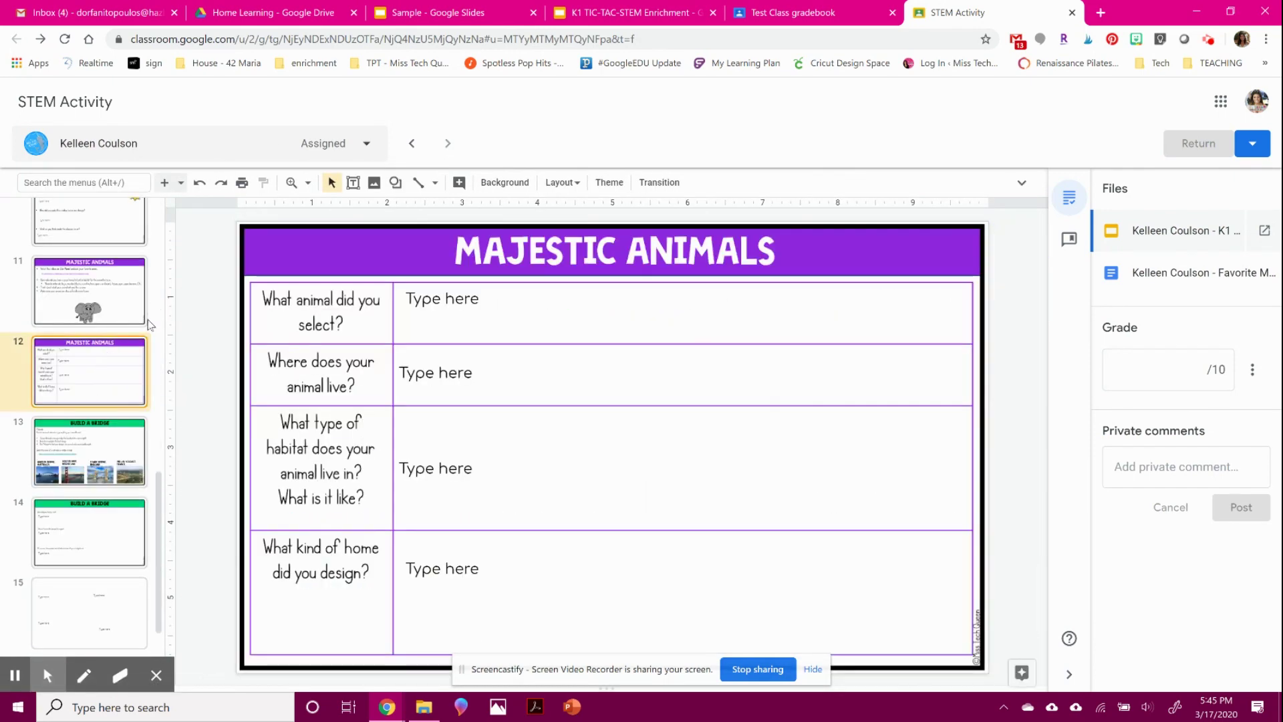
left_click(82, 448)
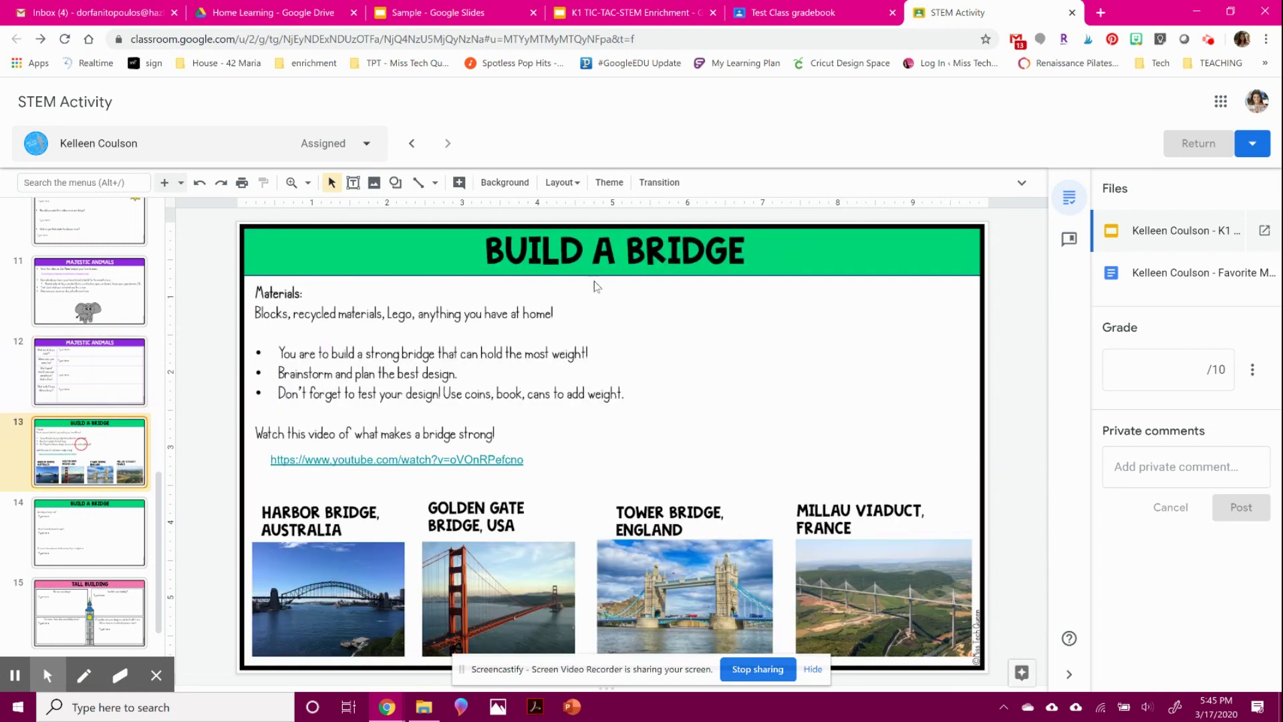
Step: Open the student's second attached document, then return to the Test Class gradebook
left_click(1180, 374)
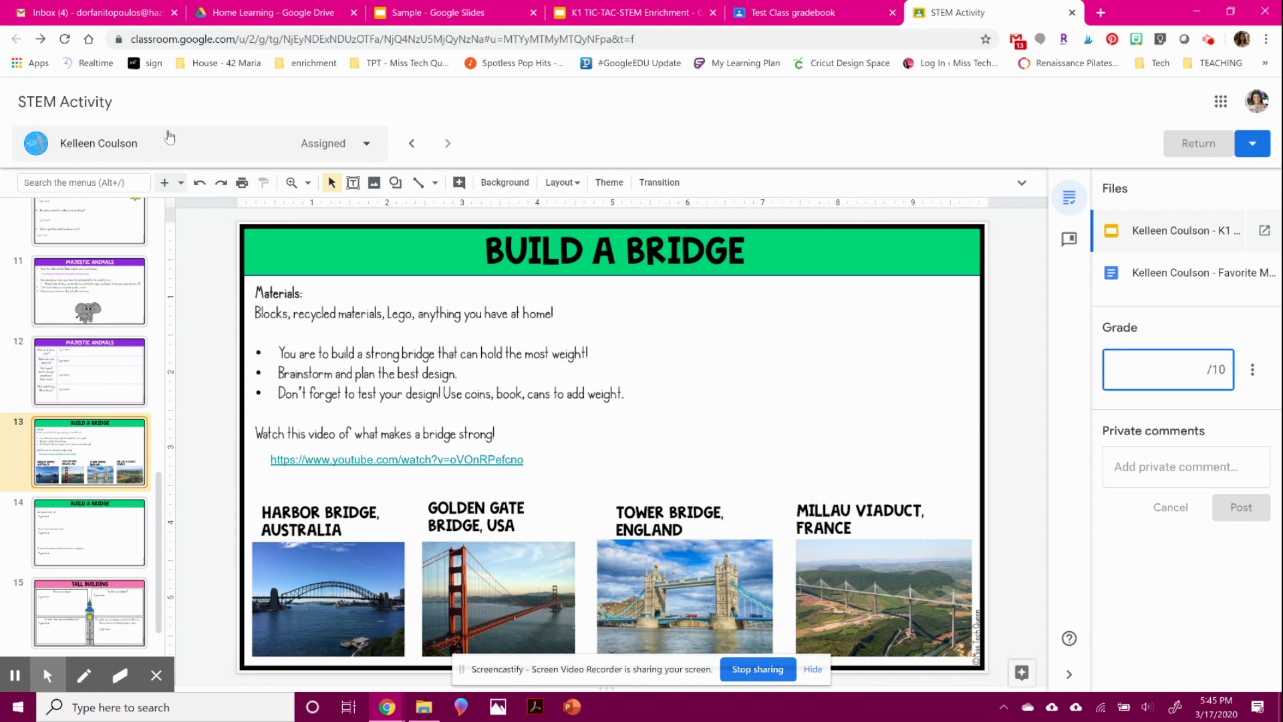
left_click(1145, 267)
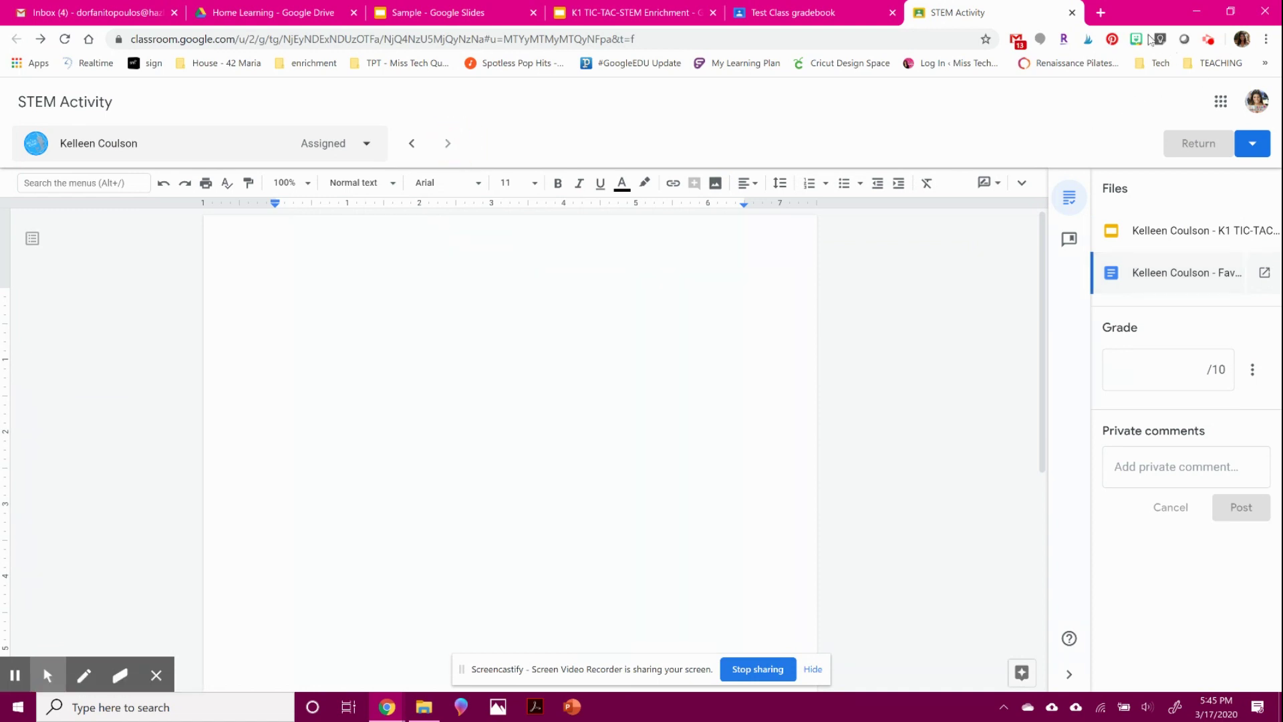
left_click(1072, 13)
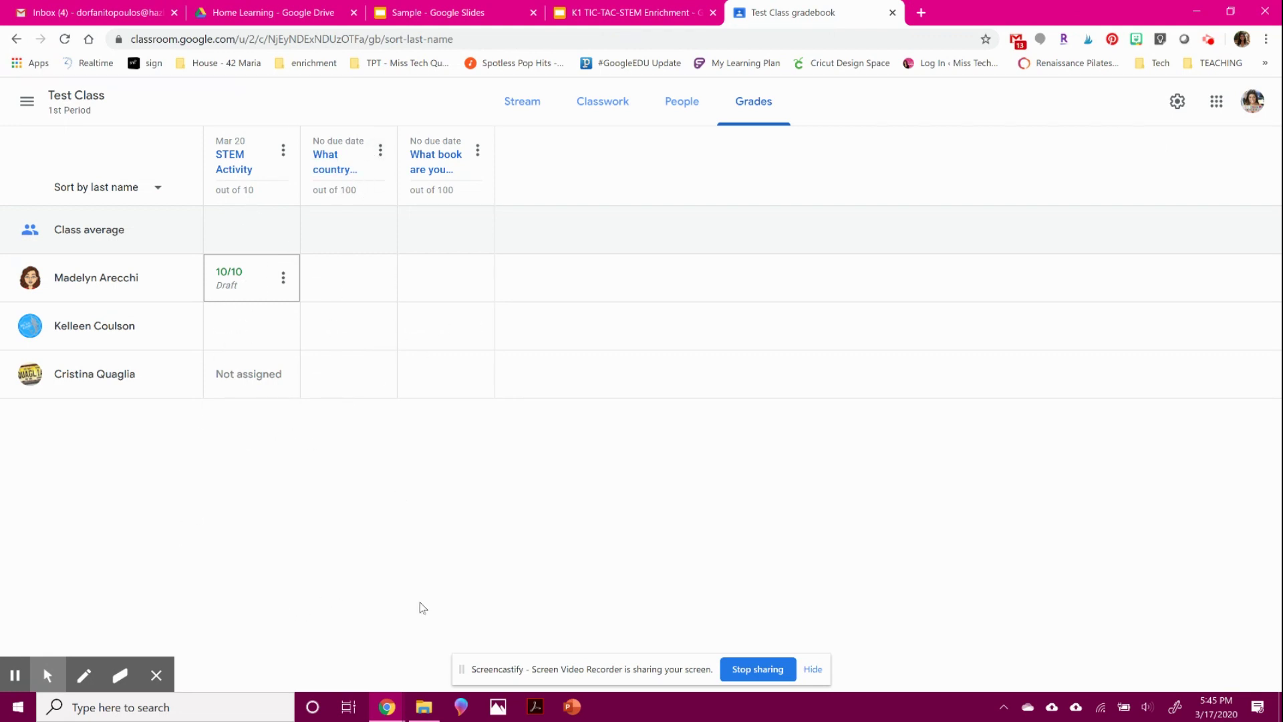
Step: Give the second student 100 on the country question and 80 on the reading question
left_click(324, 267)
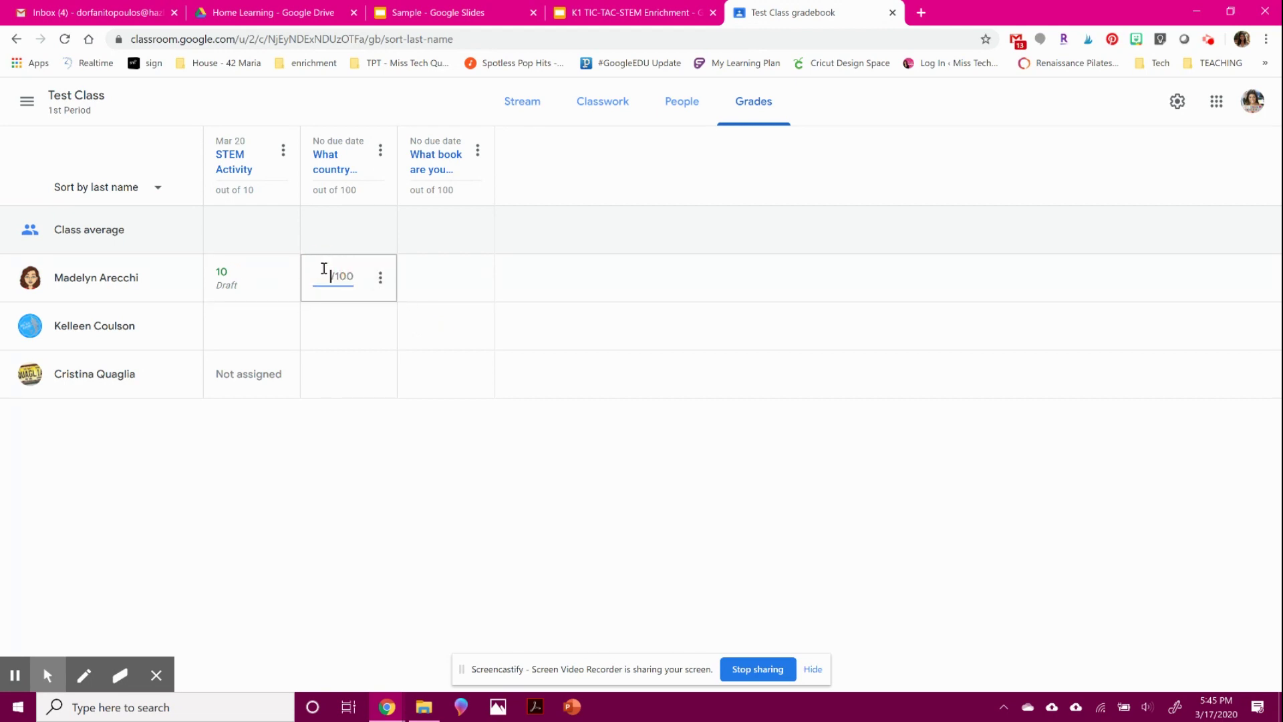
left_click(302, 321)
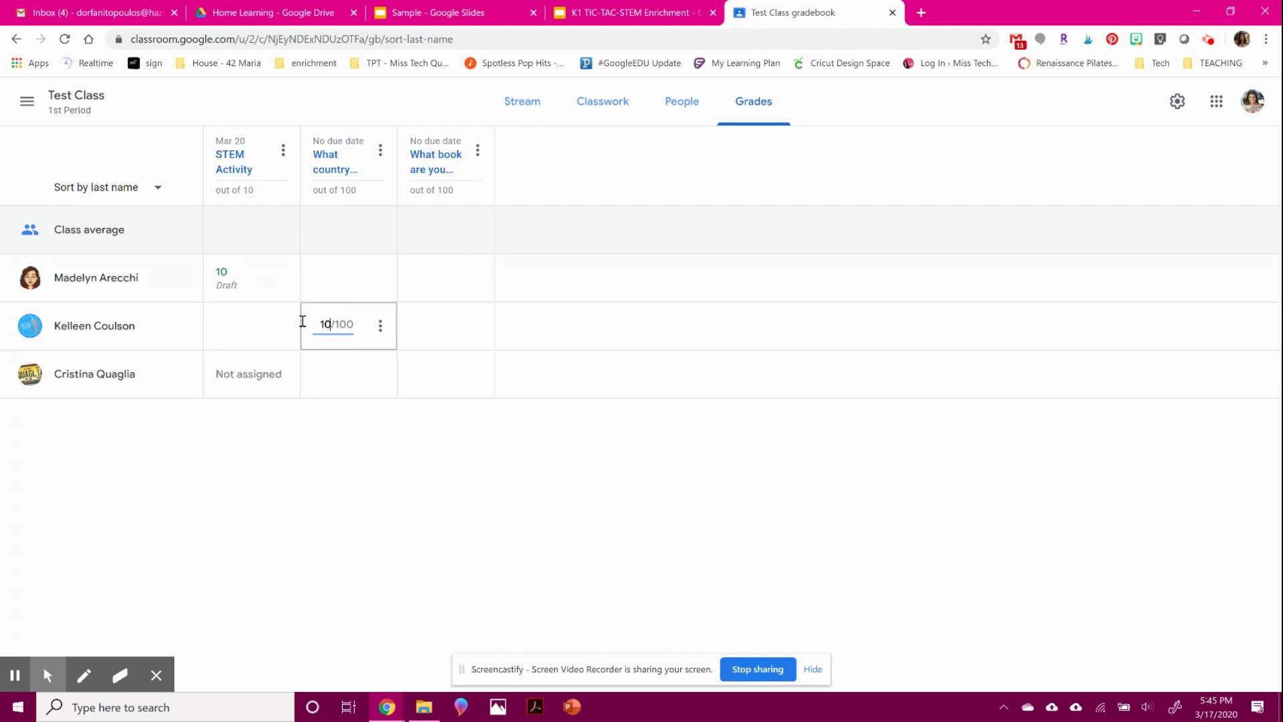
type("100")
key("Tab")
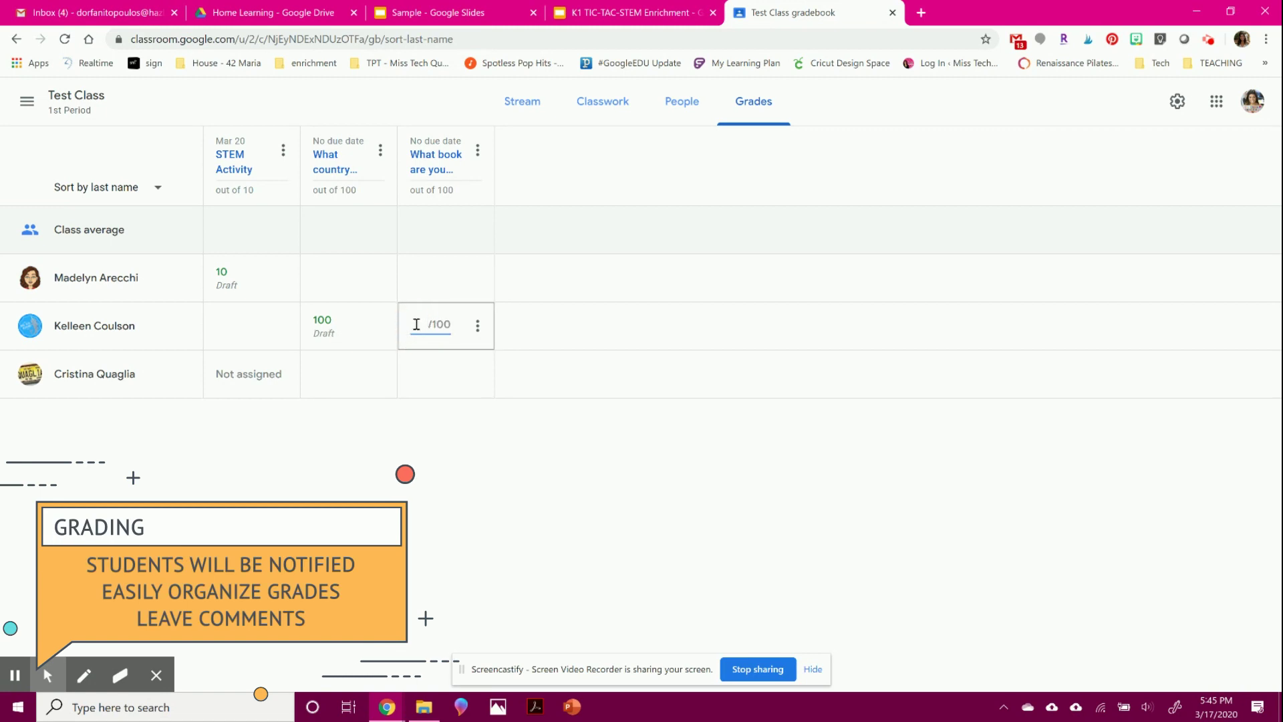
left_click(481, 504)
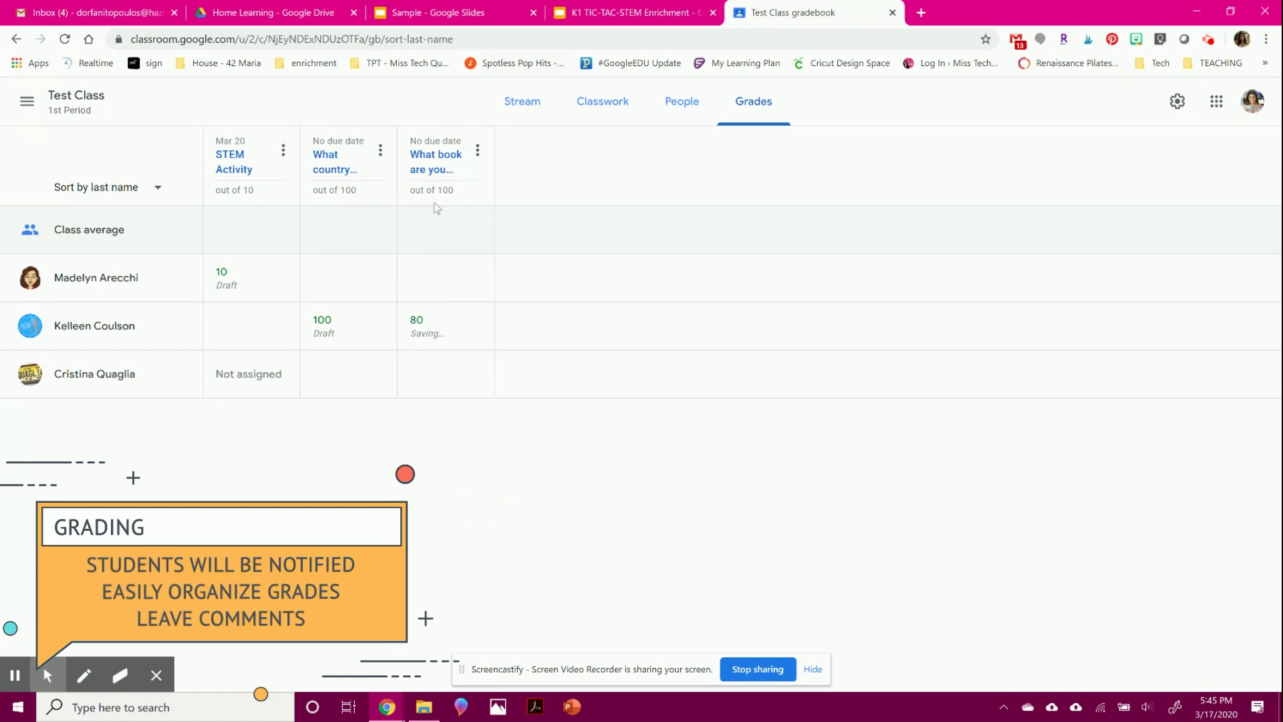
left_click(602, 101)
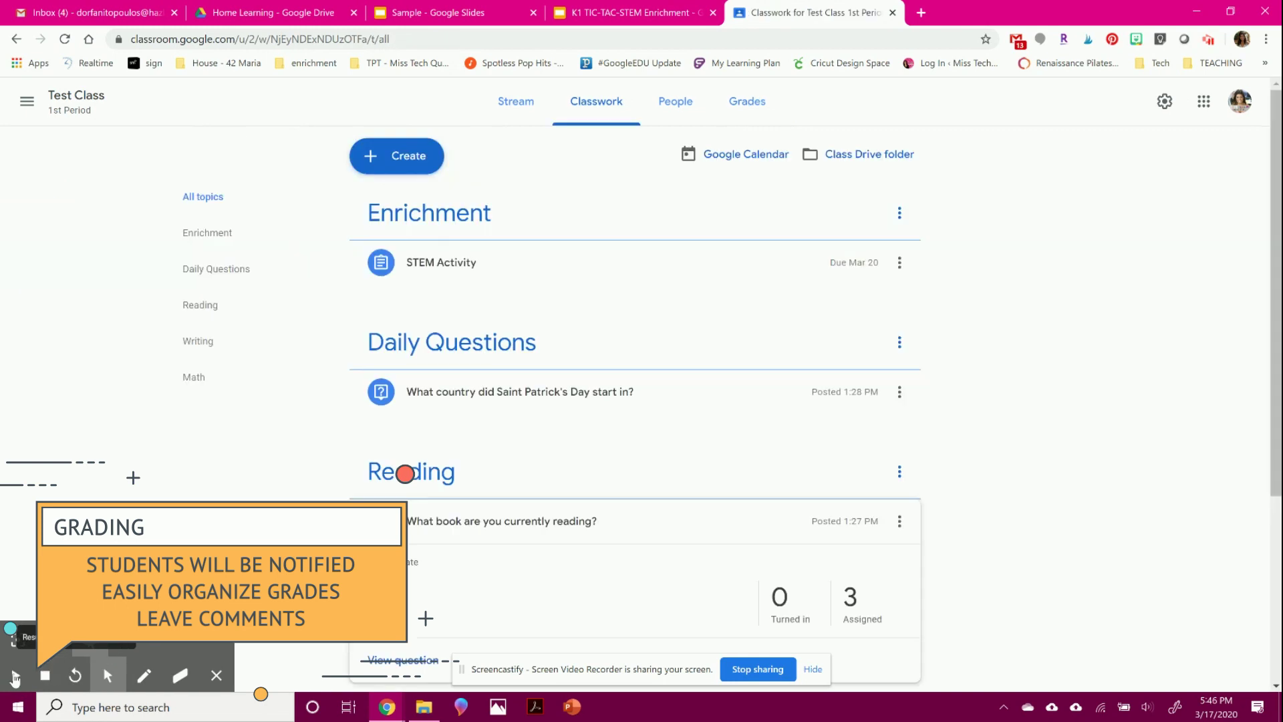
left_click(729, 157)
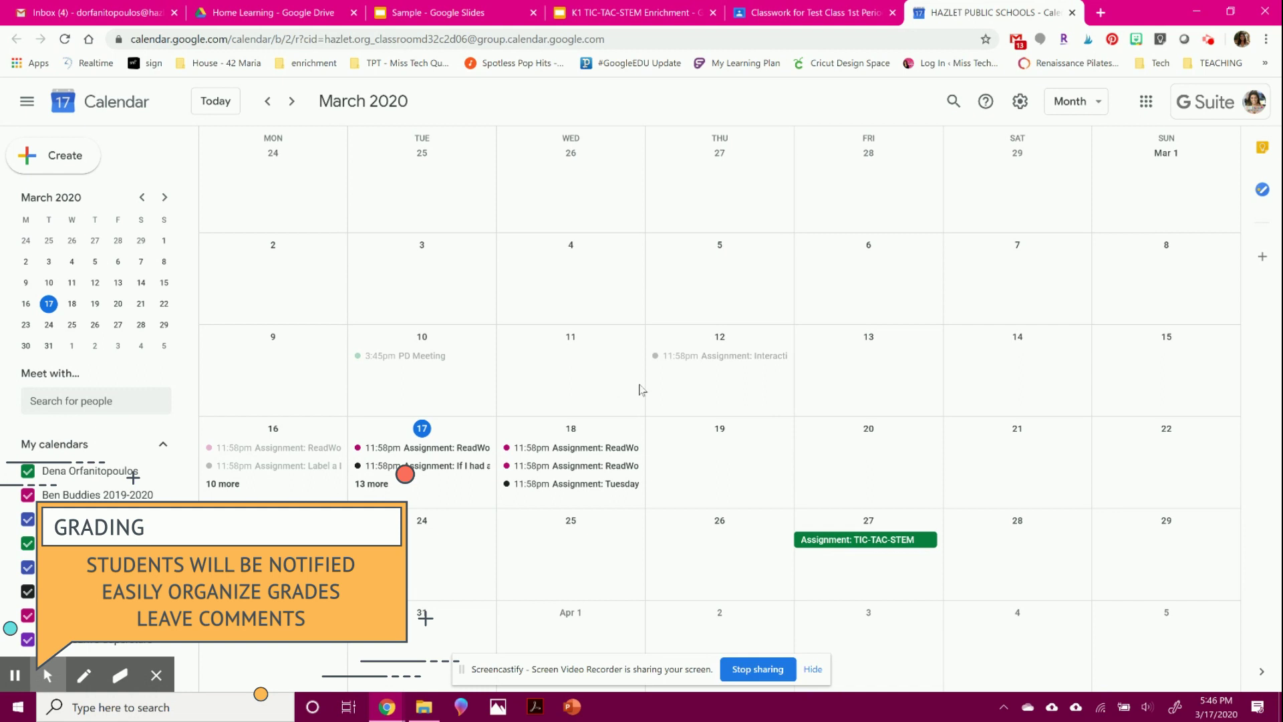
scroll(1001, 528, "down", 1)
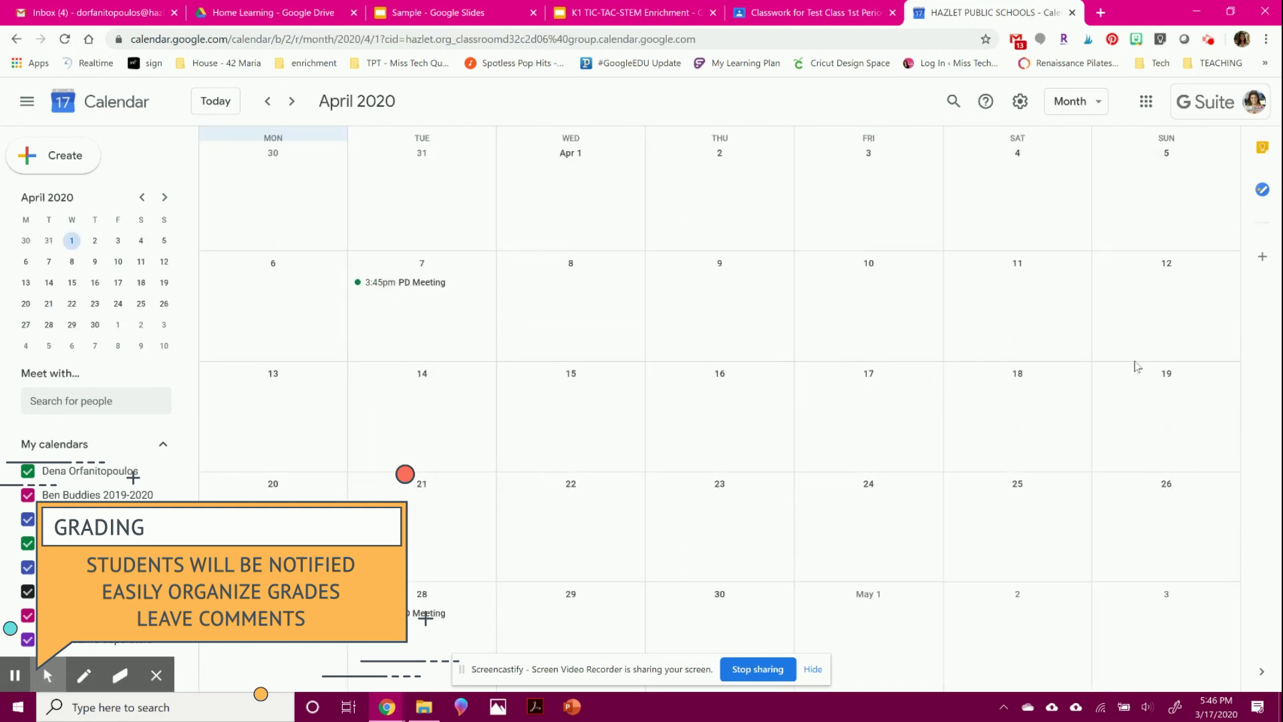
left_click(1072, 12)
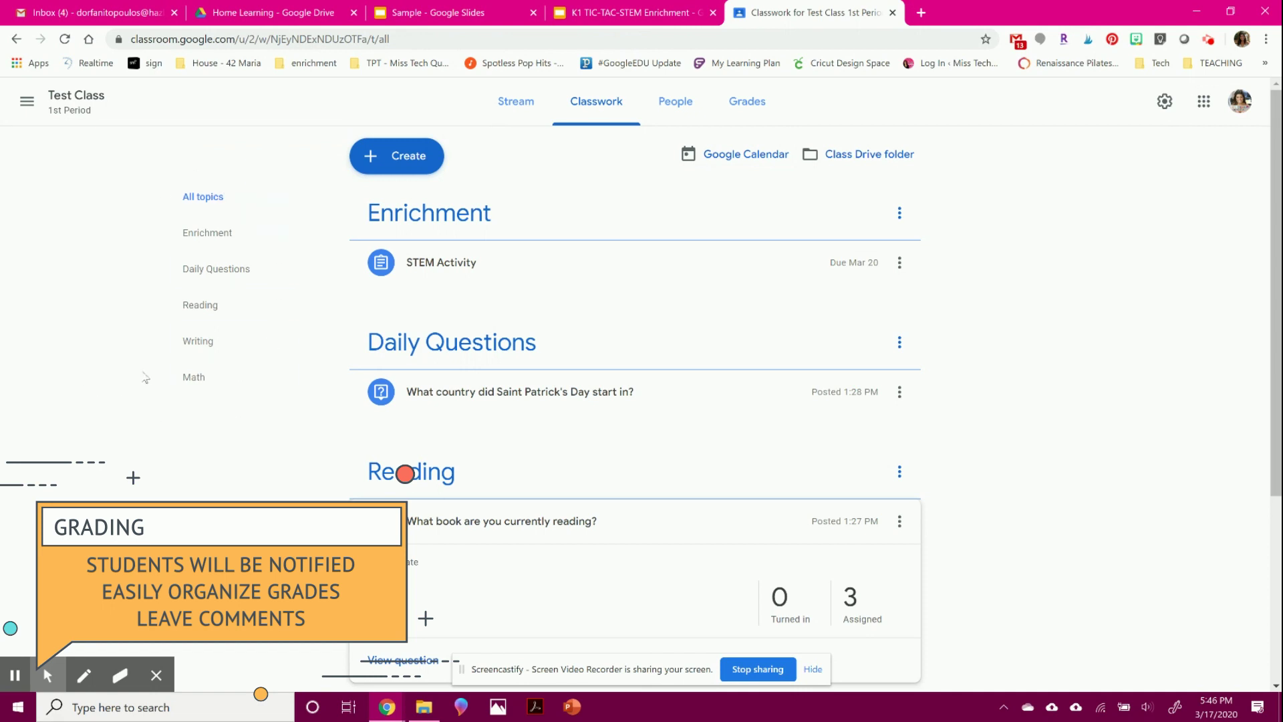
scroll(528, 350, "down", 1)
scroll(531, 381, "up", 1)
left_click(538, 397)
left_click_drag(539, 397, 501, 308)
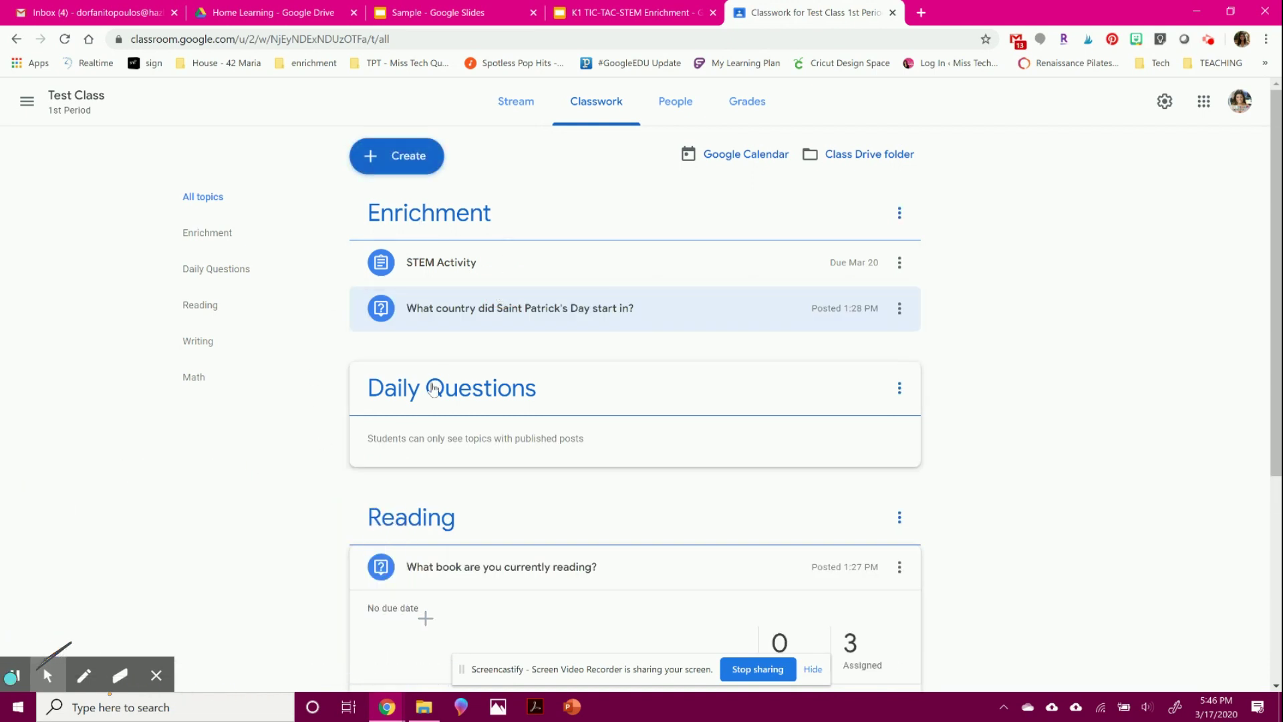
mouse_move(468, 271)
left_mouse_down()
mouse_move(467, 163)
mouse_move(459, 304)
mouse_move(467, 261)
left_mouse_up()
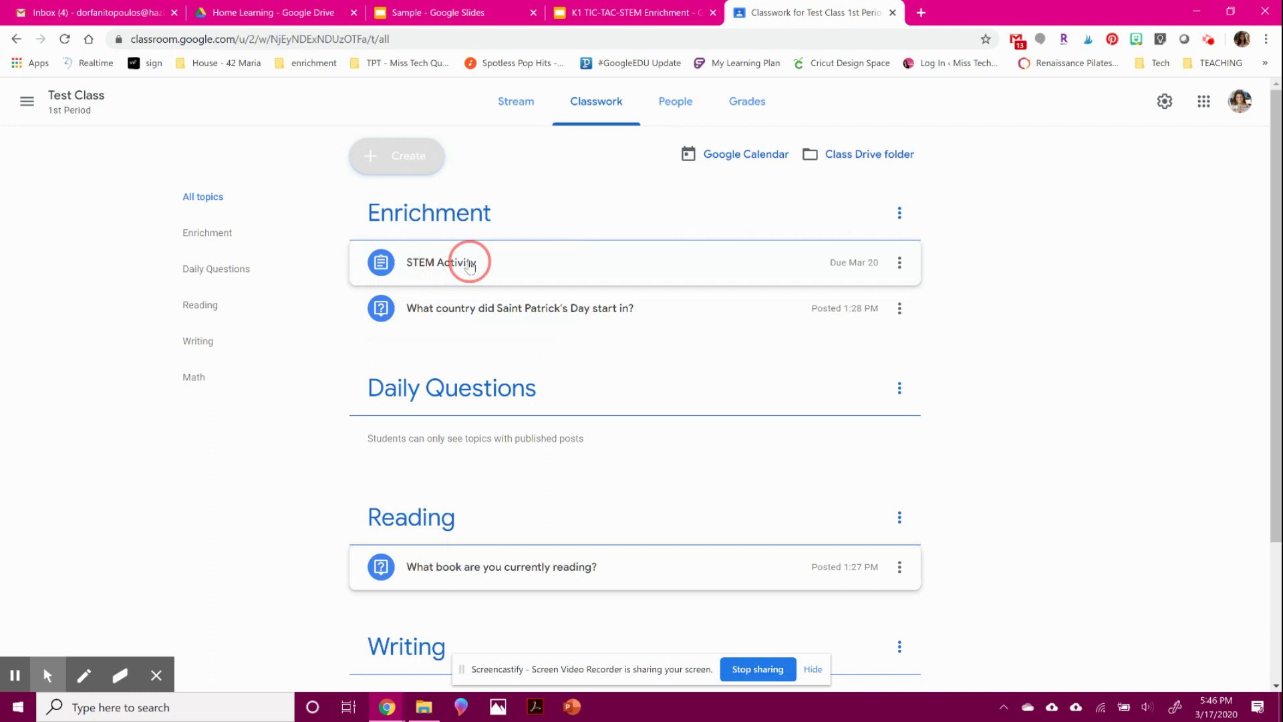
left_click_drag(476, 335, 475, 381)
left_click(645, 447)
scroll(648, 414, "down", 4)
scroll(645, 428, "up", 4)
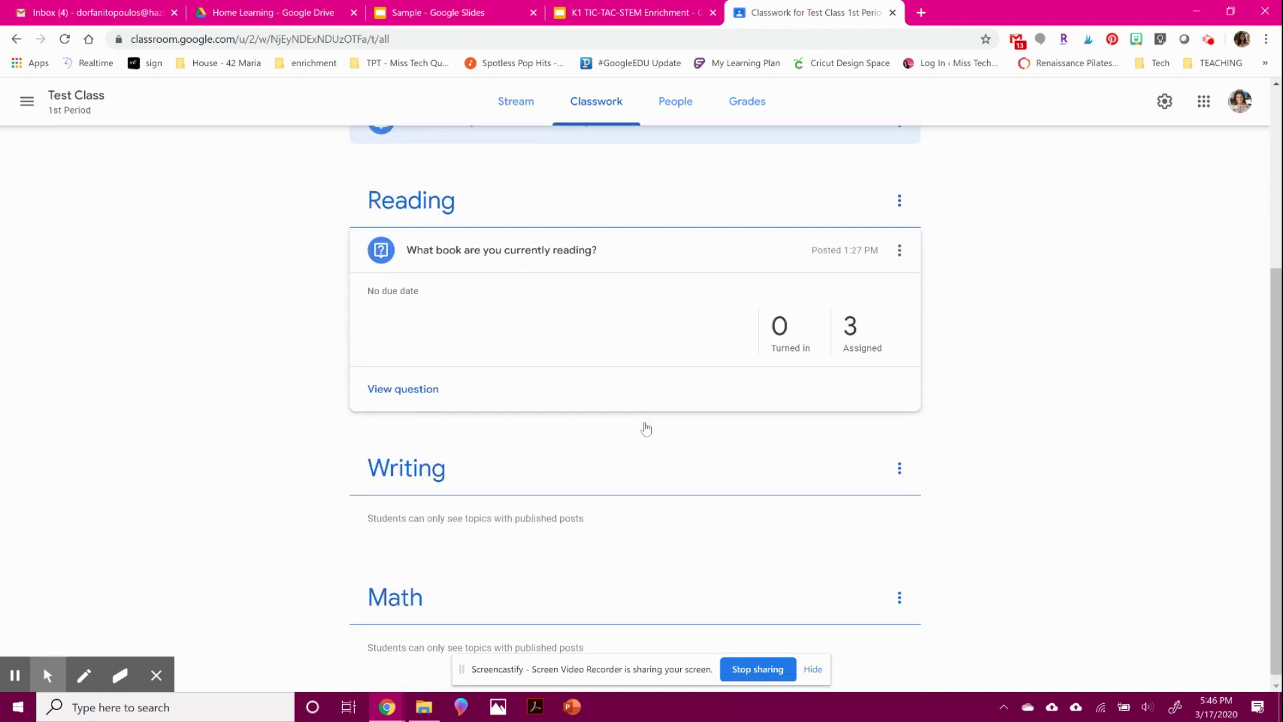
mouse_move(60, 643)
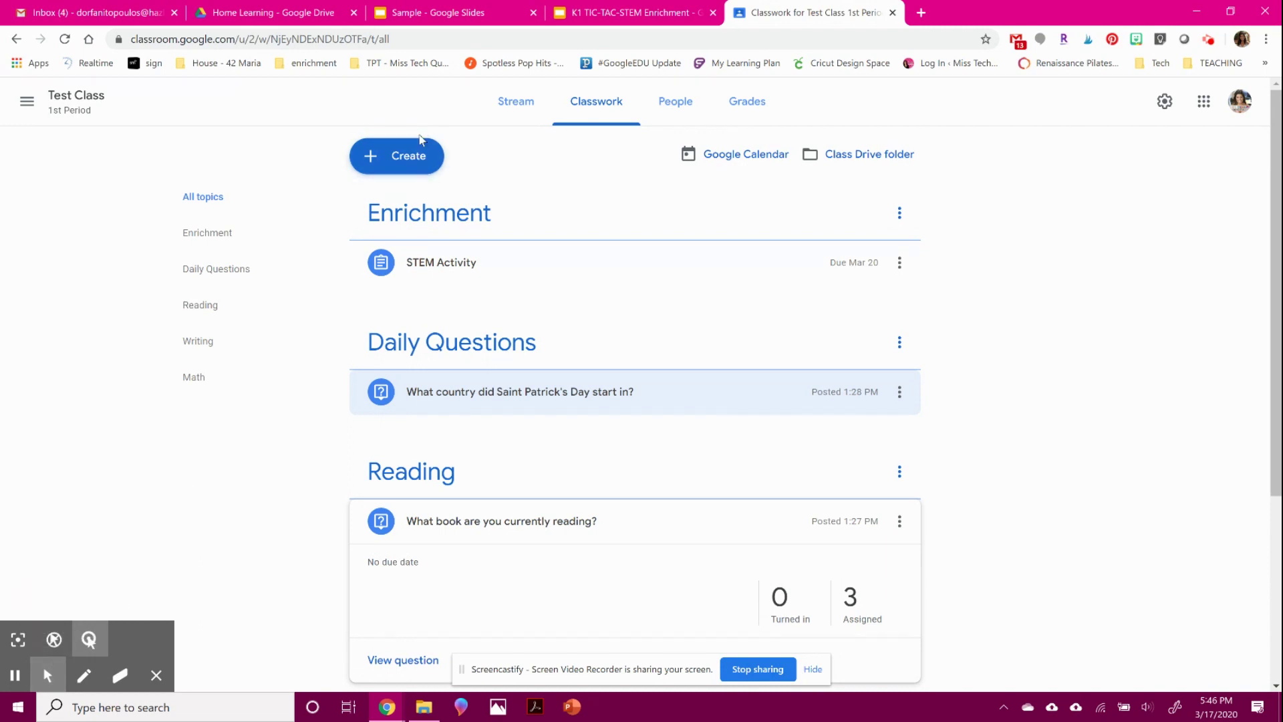
left_click(407, 161)
left_click(407, 163)
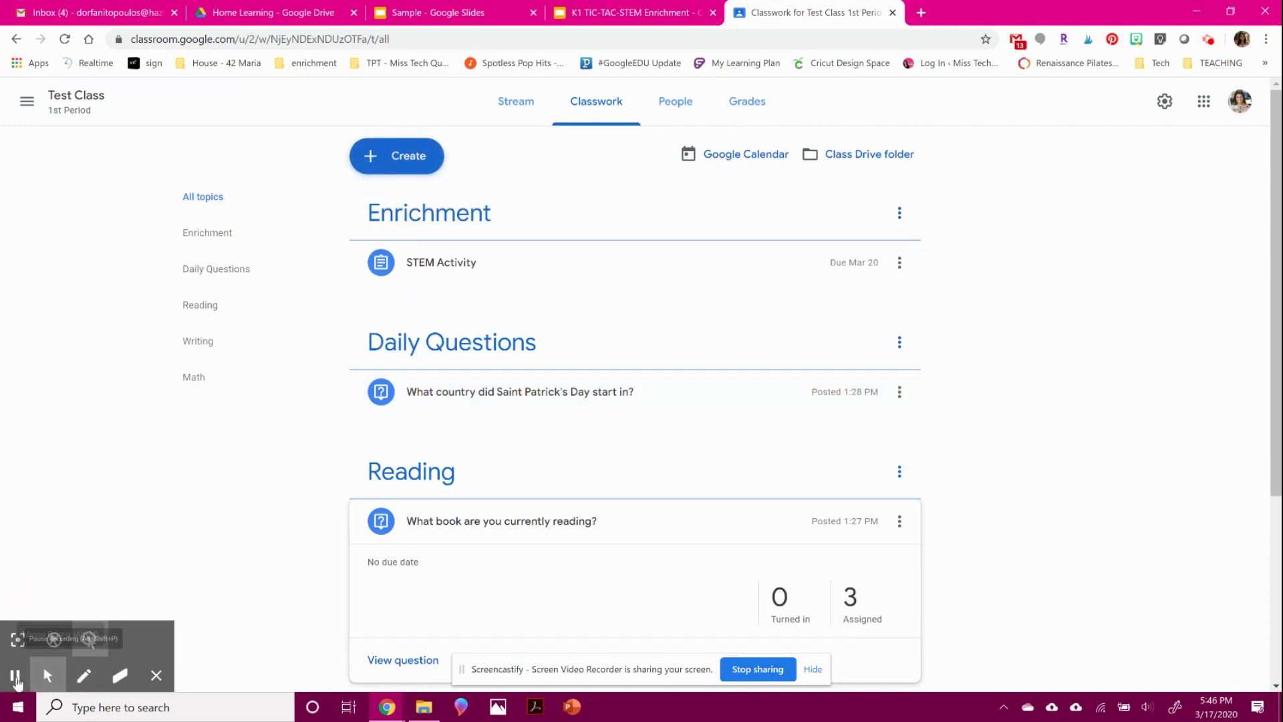
Step: Browse the Test Class 1st Period Drive folder, checking both students' copies in STEM Activity, then select Templates - DO NOT EDIT
left_click(864, 159)
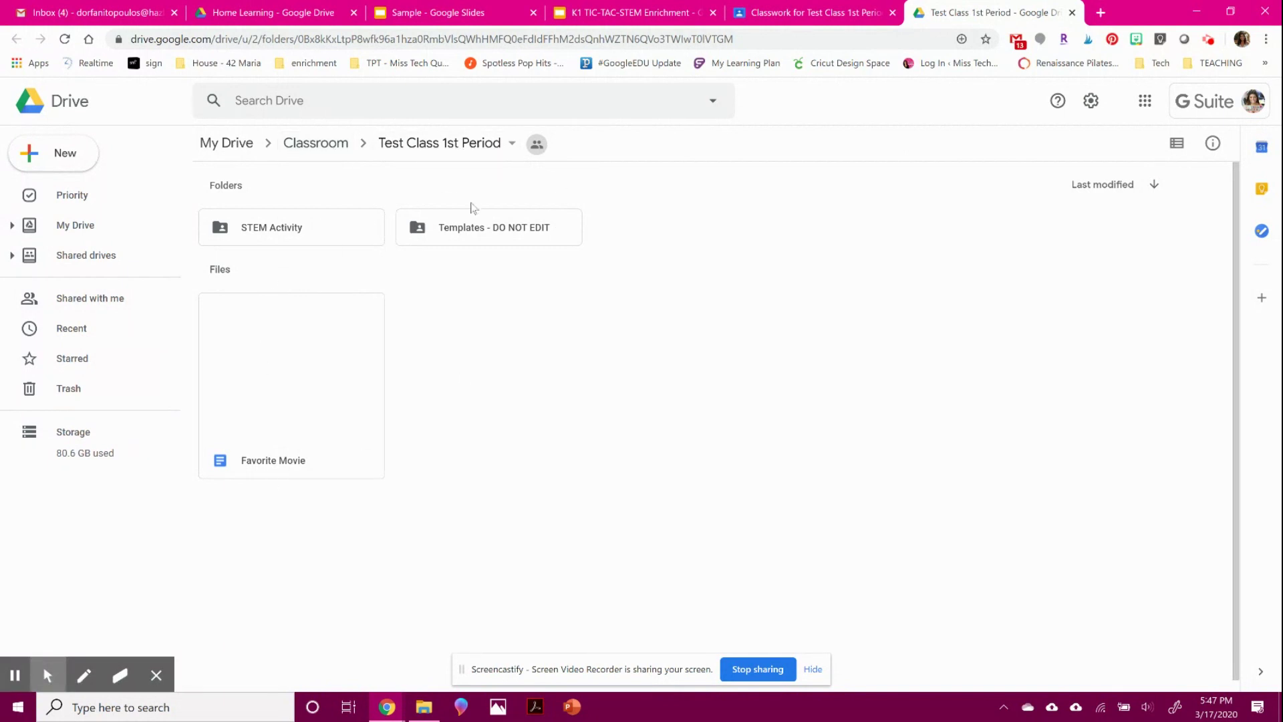
double_click(297, 226)
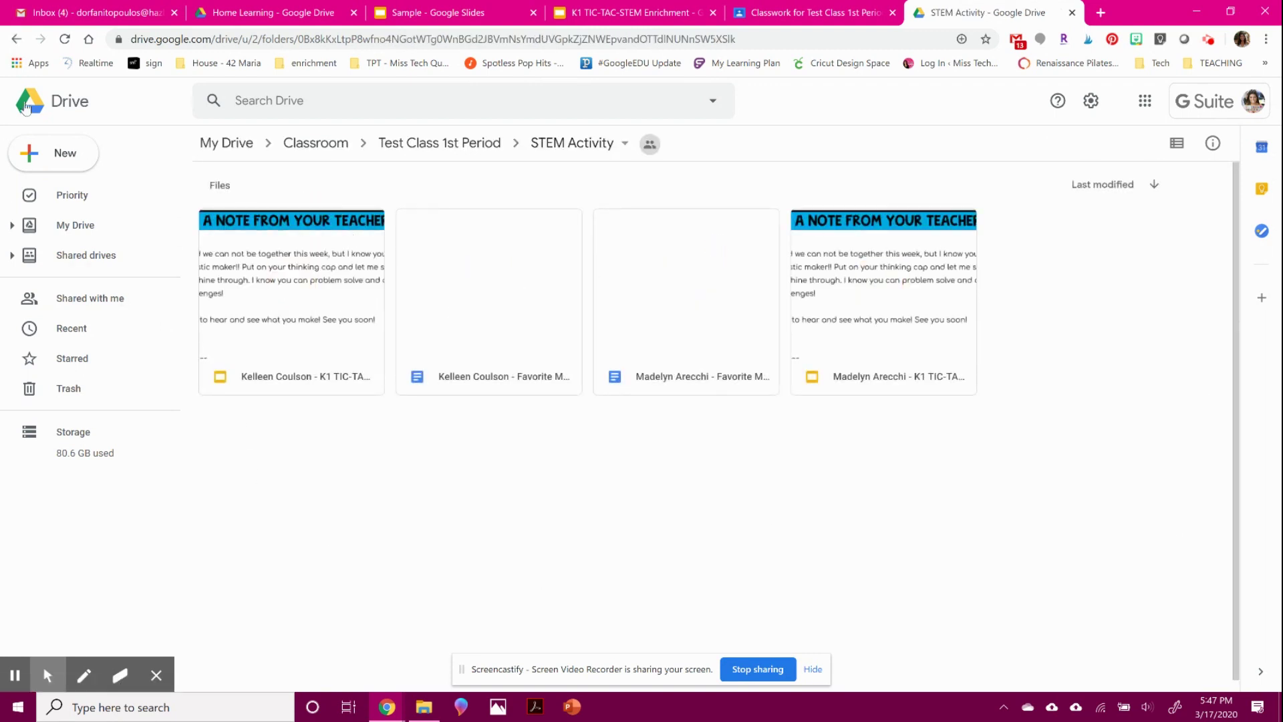
left_click(20, 40)
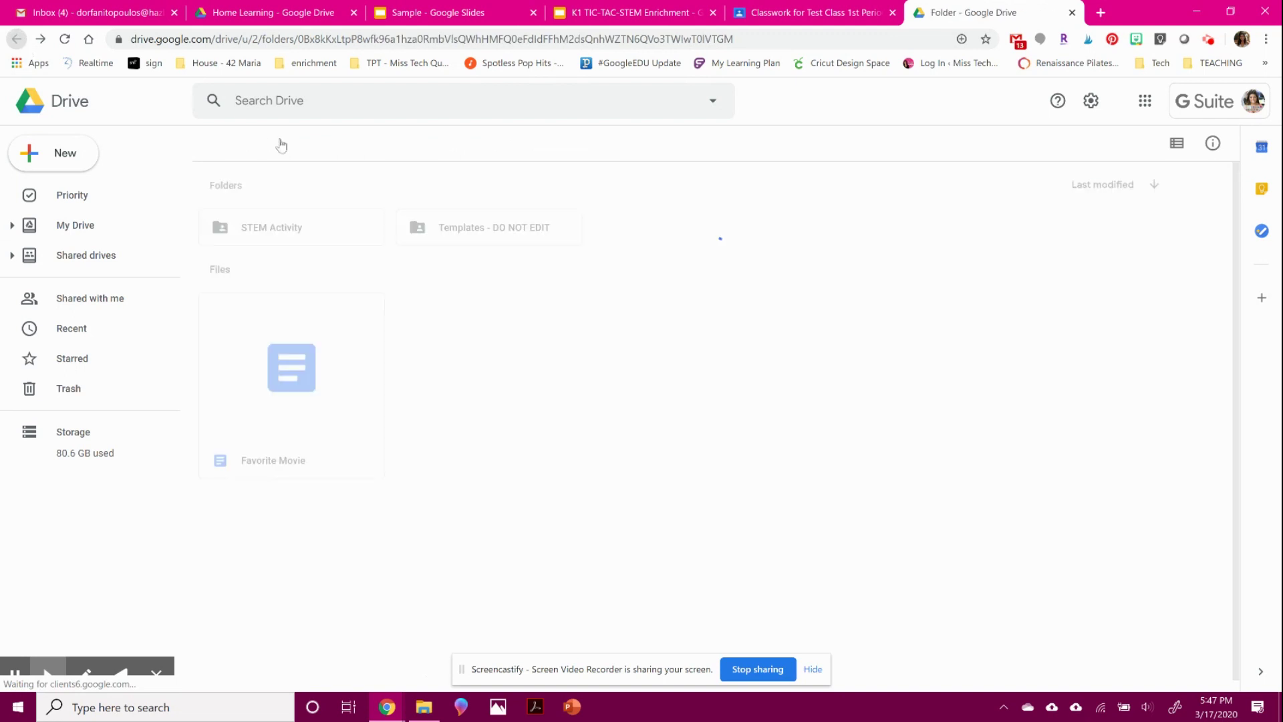
left_click(517, 240)
Step: Back in Test Class, review the gradebook sorted by last name, then view the Stream showing STEM Activity due Friday
left_click(812, 12)
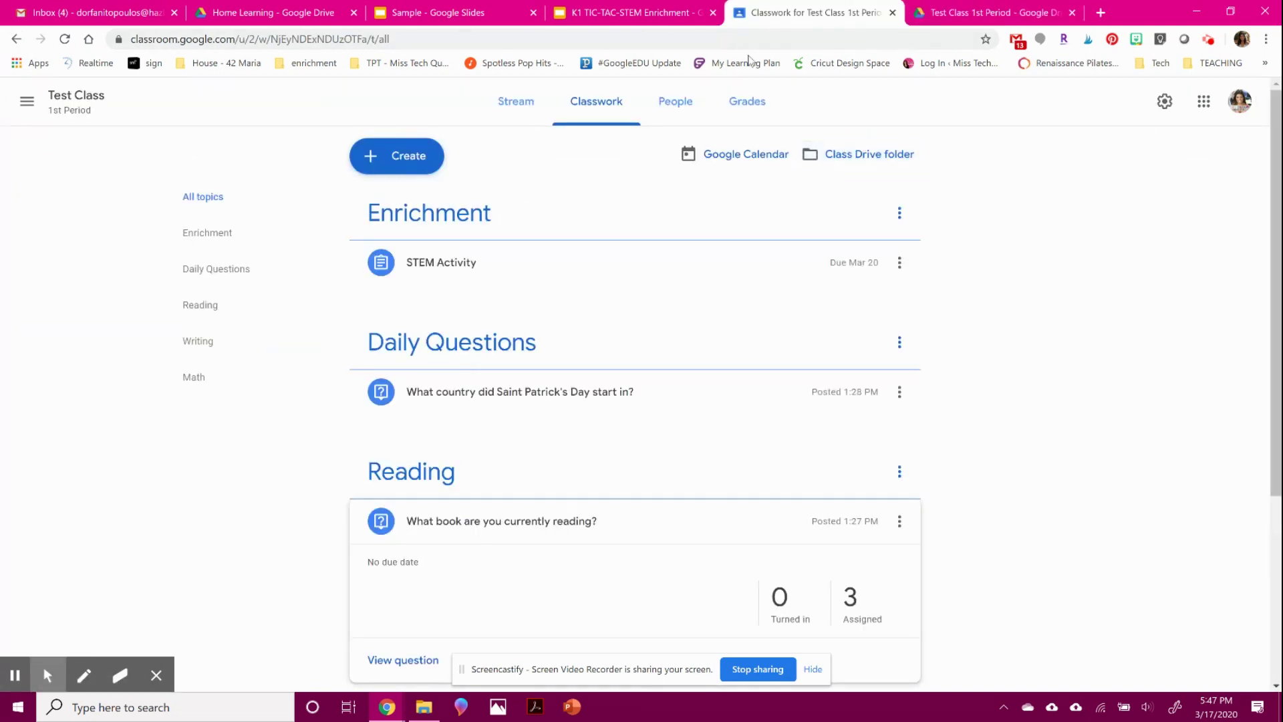
left_click(734, 104)
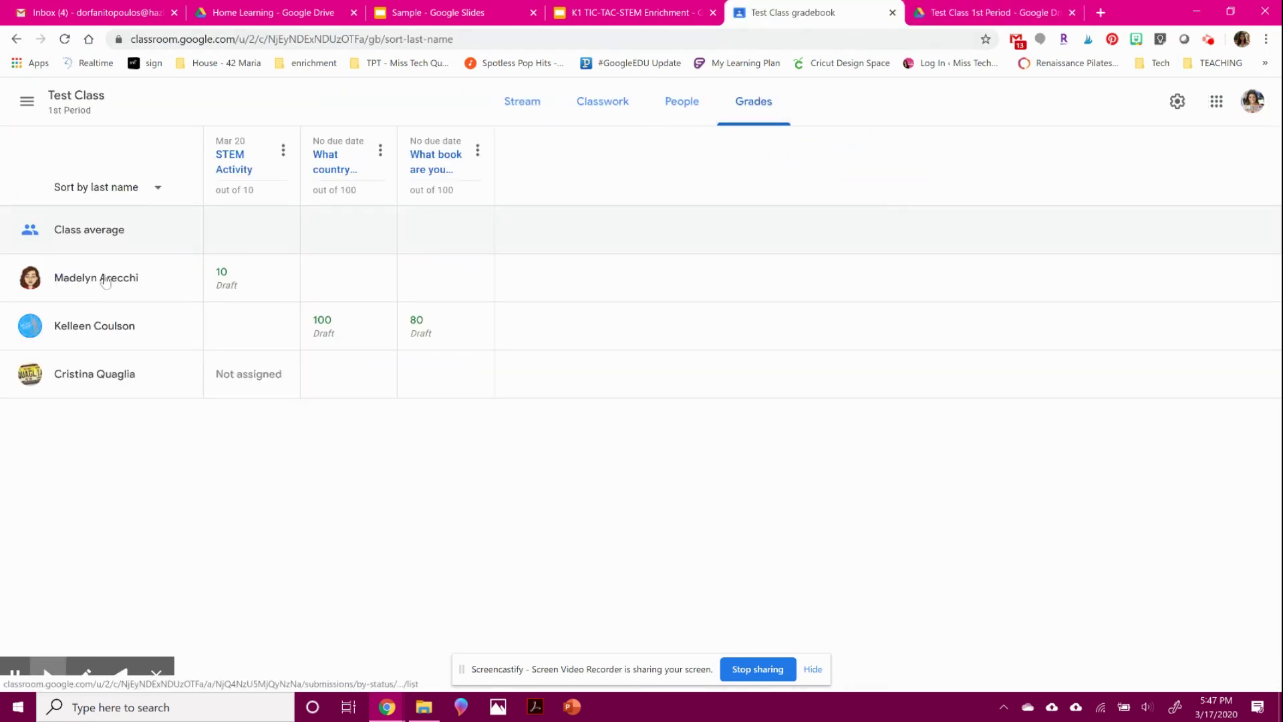
left_click(165, 188)
left_click(166, 187)
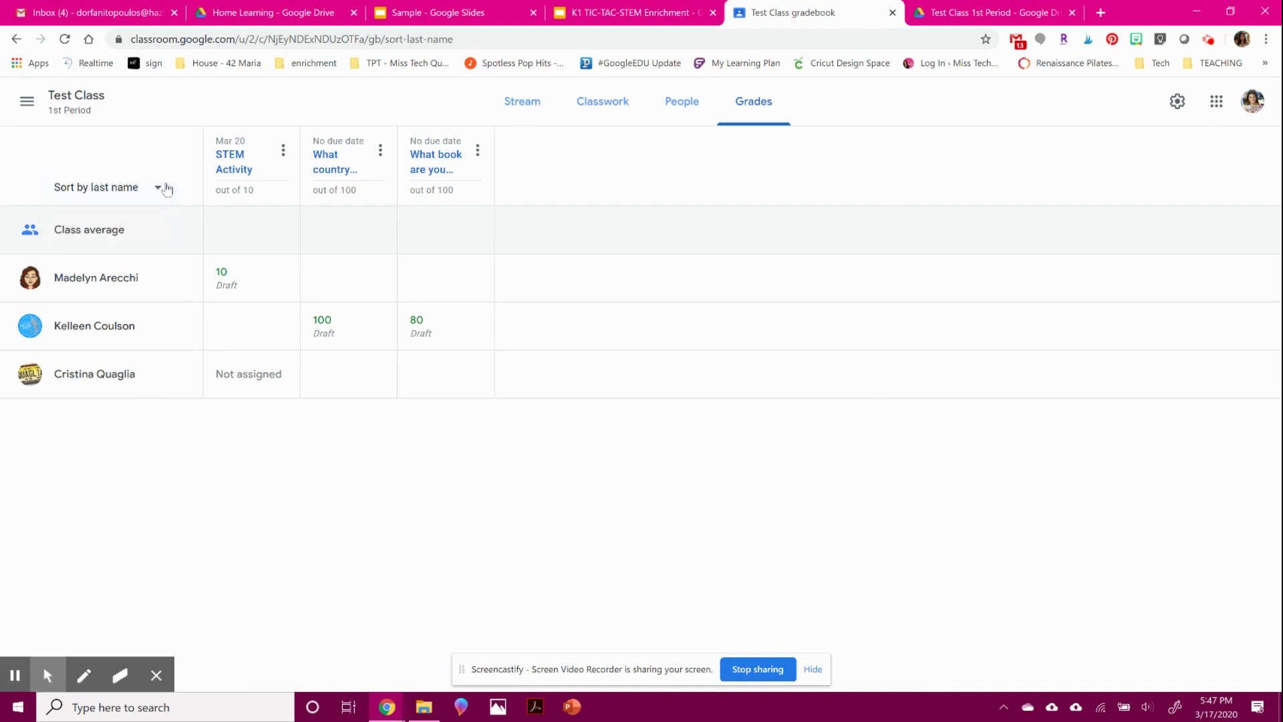
left_click(14, 675)
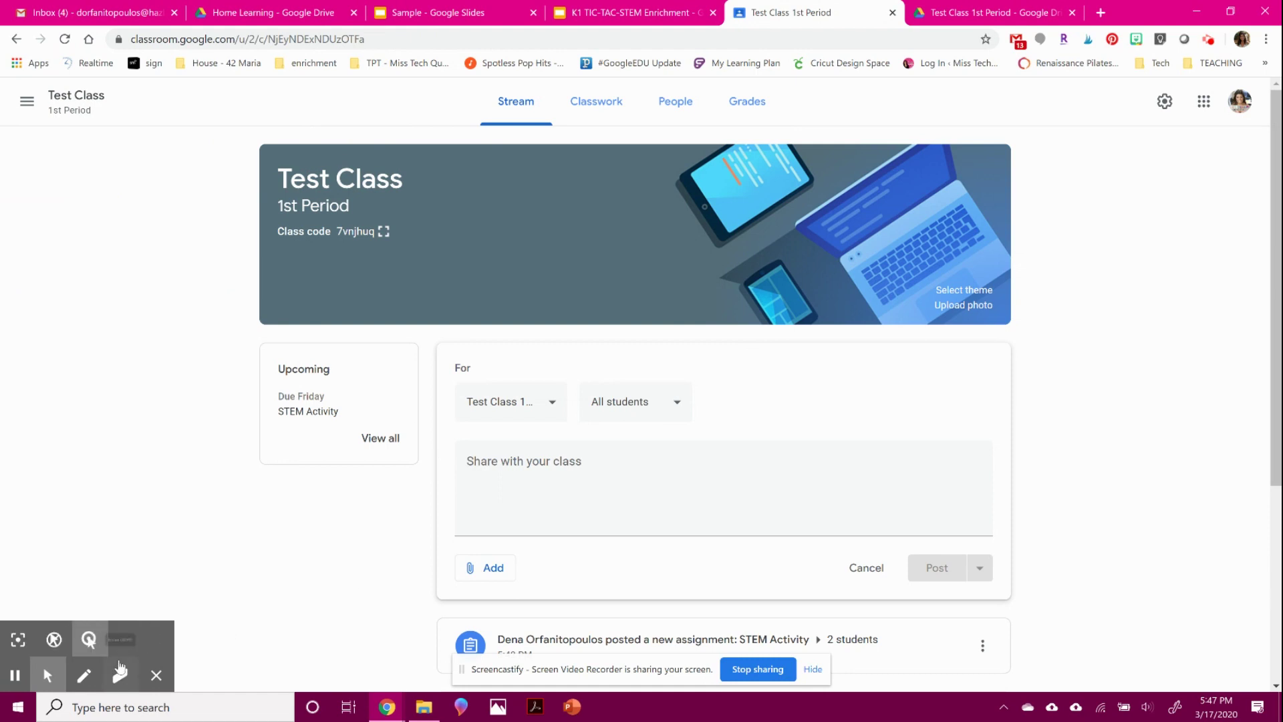
left_click(85, 647)
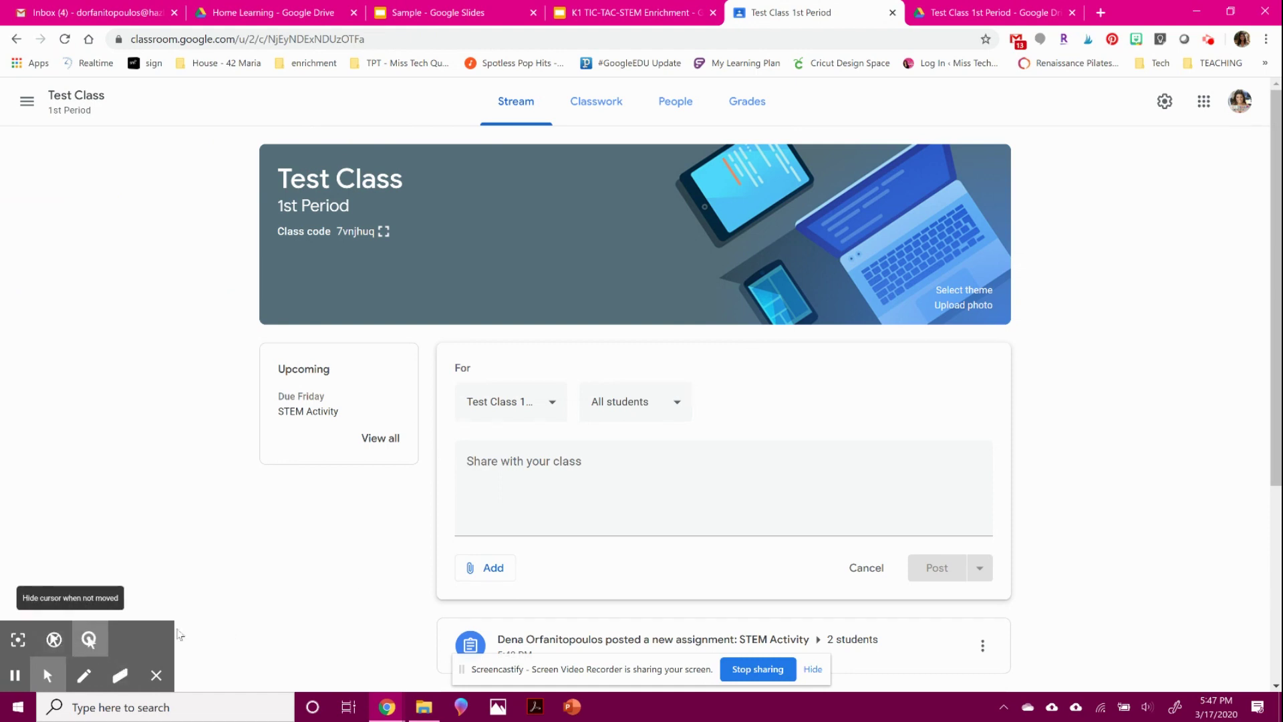